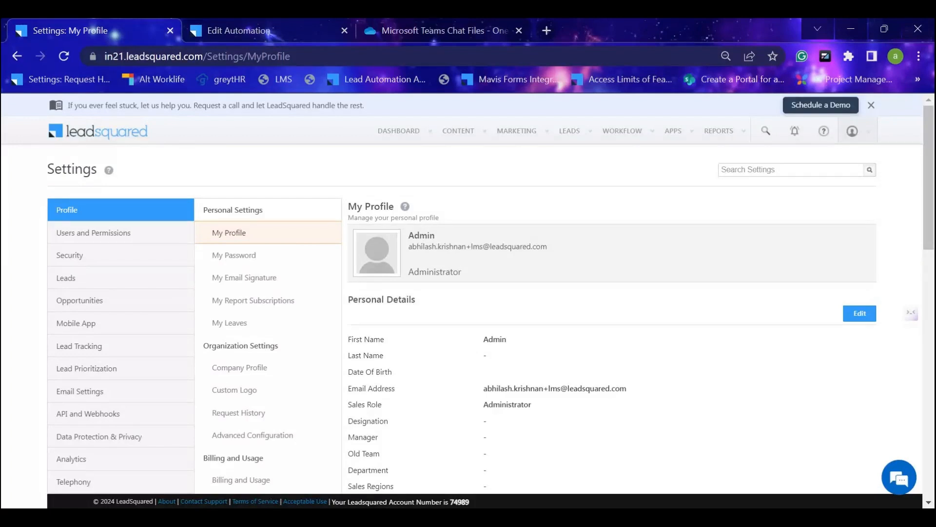
Open the Users list in the Users and Permissions settings.
{"action": "left_click", "coordinate": [149, 234]}
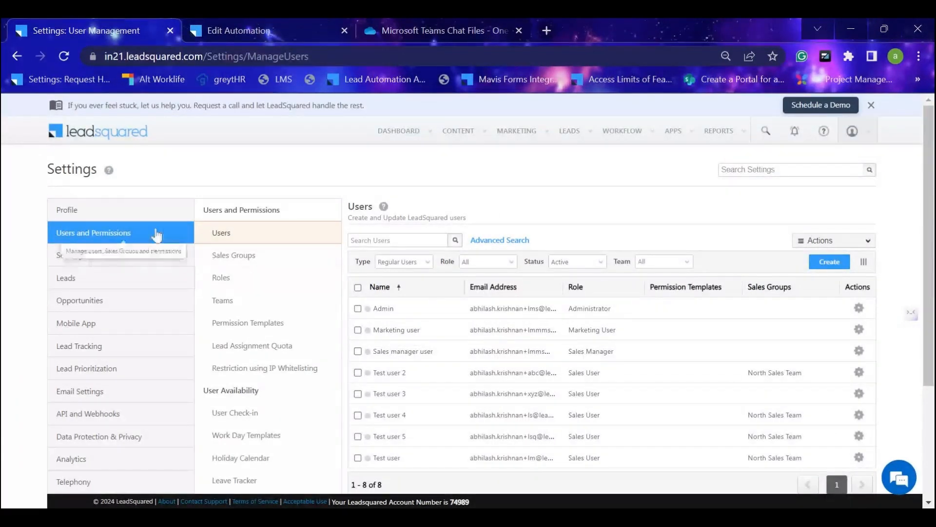
{"action": "left_click", "coordinate": [852, 132]}
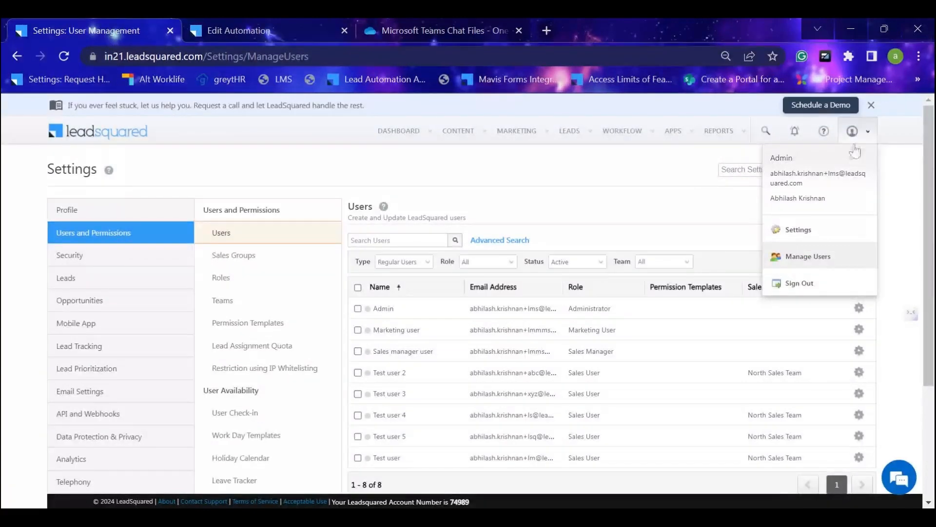
{"action": "left_click", "coordinate": [836, 233]}
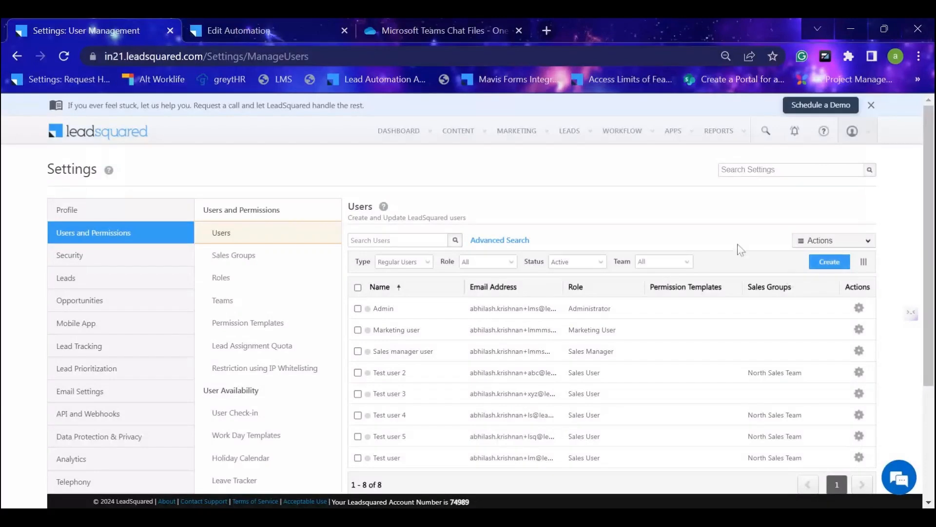
Try out the new user form by choosing Test user under Reporting to and viewing the team options, and close it without creating the user.
{"action": "left_click", "coordinate": [834, 265]}
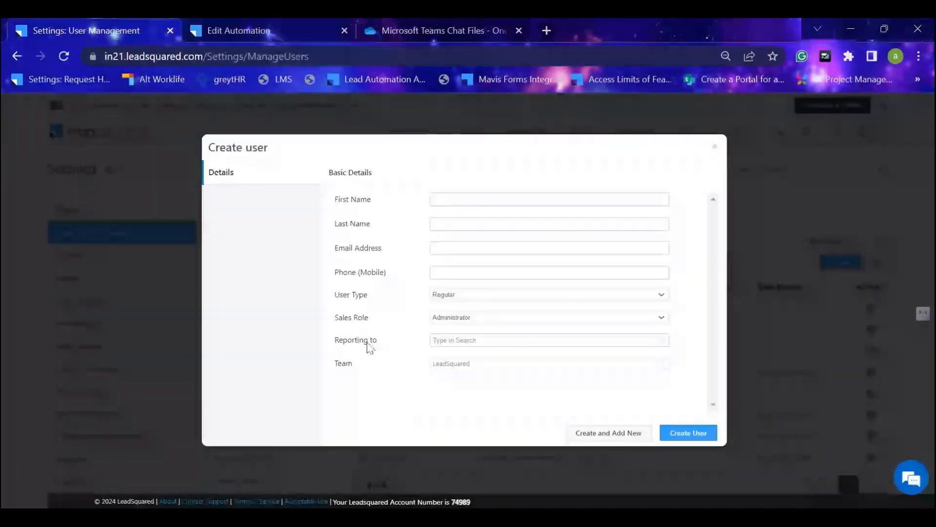
{"action": "left_click", "coordinate": [663, 341]}
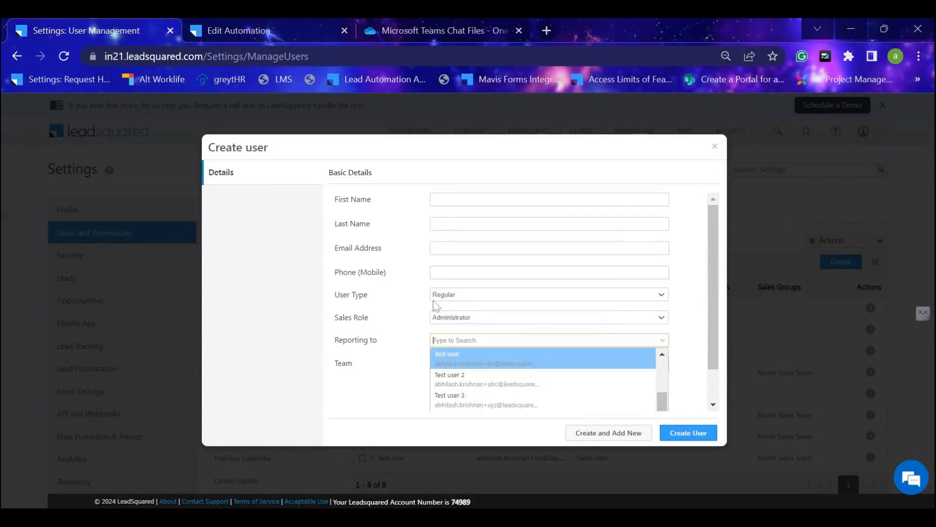
{"action": "left_click", "coordinate": [490, 361]}
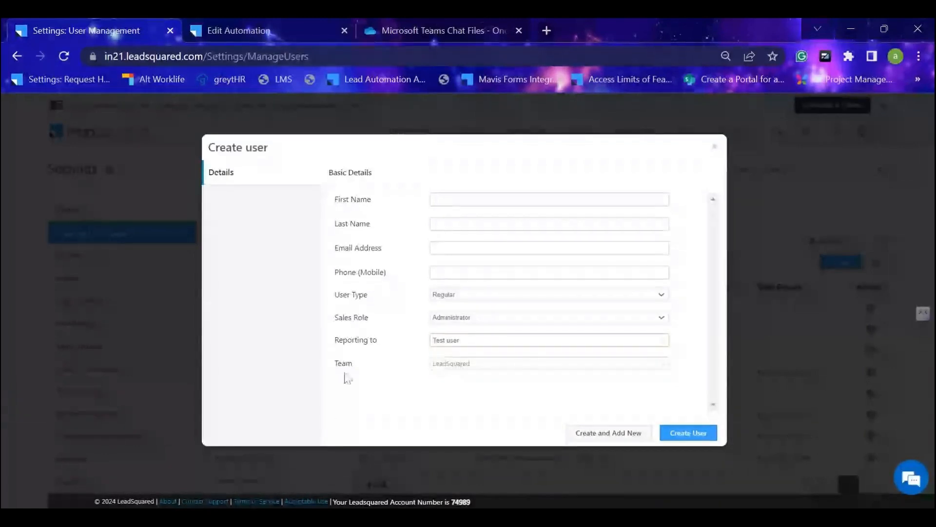
{"action": "left_click", "coordinate": [663, 366]}
{"action": "scroll", "coordinate": [701, 362], "scroll_direction": "down", "scroll_amount": 2}
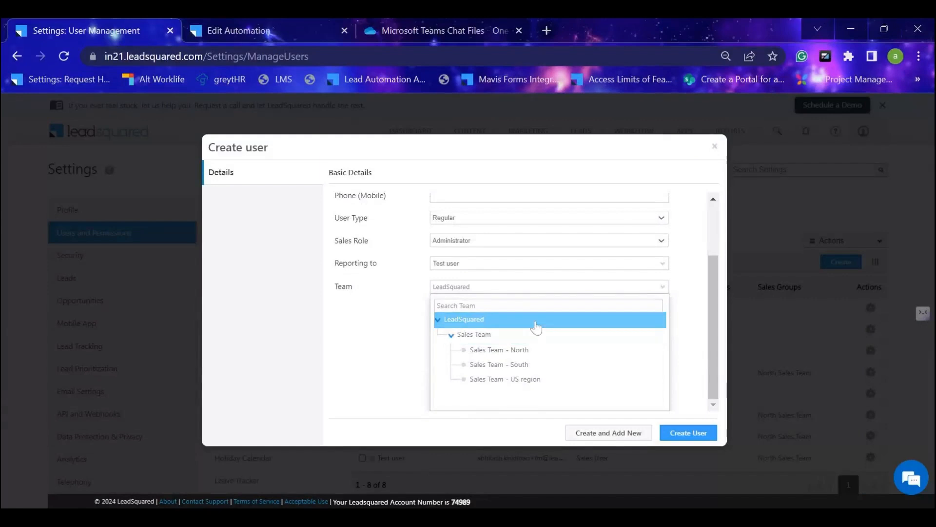
{"action": "scroll", "coordinate": [361, 340], "scroll_direction": "up", "scroll_amount": 1}
{"action": "double_click", "coordinate": [339, 363]}
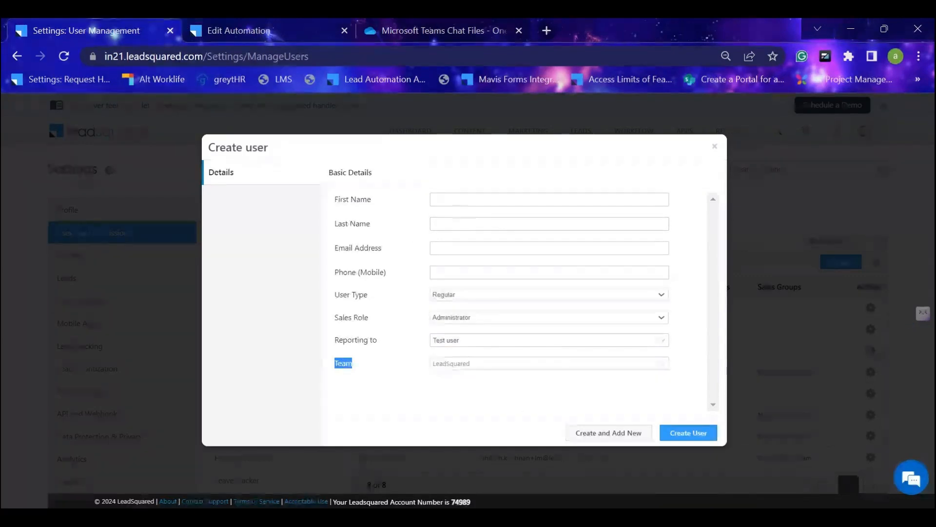
{"action": "left_click", "coordinate": [715, 147]}
Open the Admin user for editing, view the profile and work details, and close the record unchanged.
{"action": "left_click", "coordinate": [858, 307]}
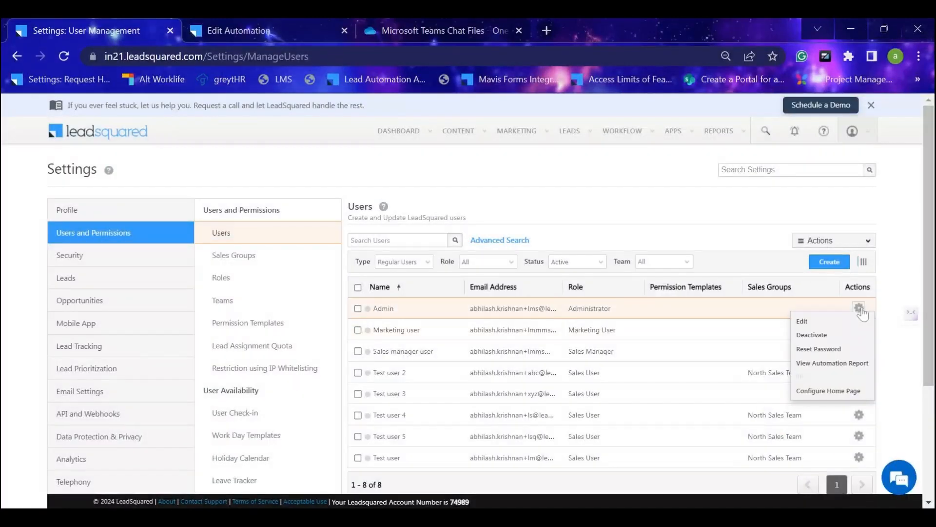
{"action": "left_click", "coordinate": [857, 322]}
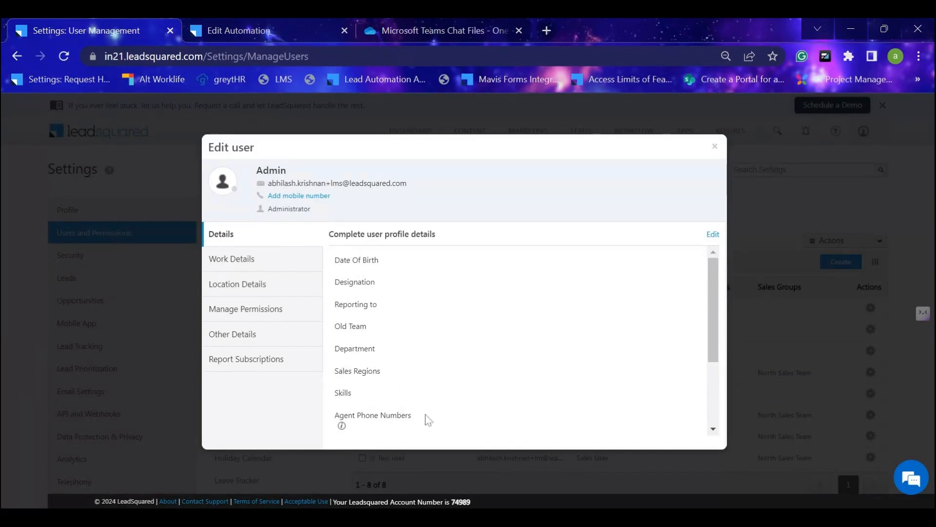
{"action": "left_click", "coordinate": [252, 266]}
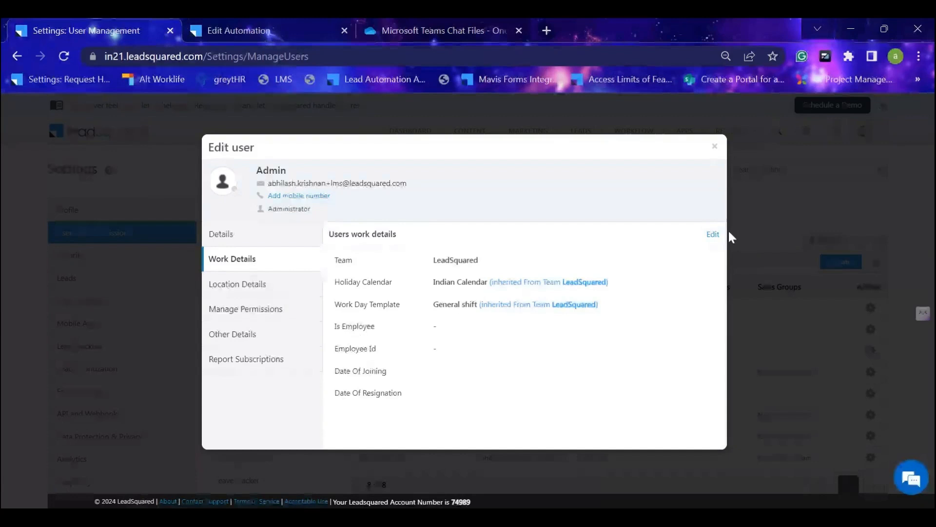
{"action": "left_click", "coordinate": [714, 145]}
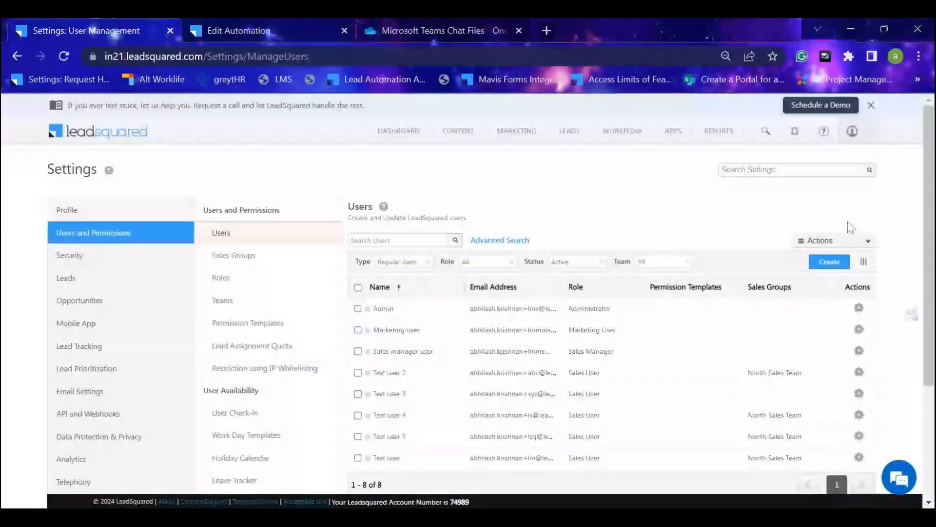
Open the Import Users wizard to review its CSV upload requirements, and cancel it.
{"action": "left_click", "coordinate": [865, 242]}
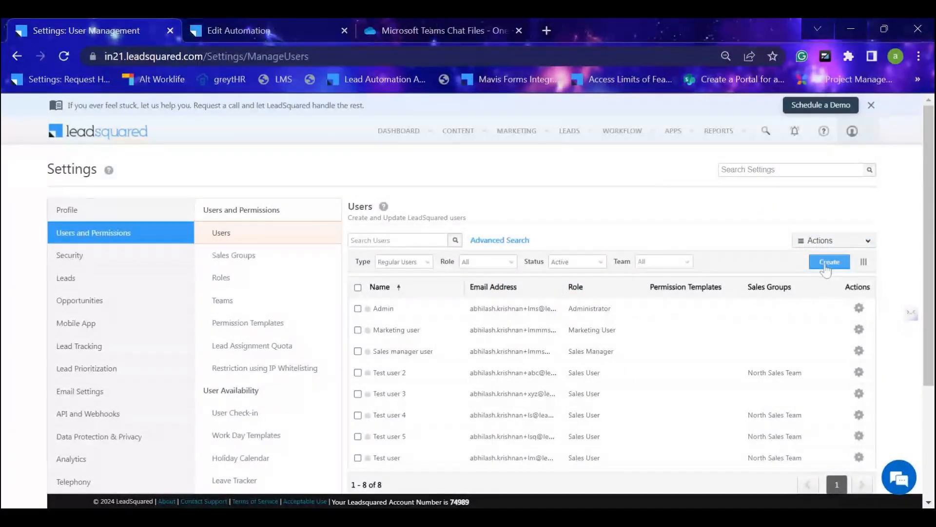
{"action": "left_click", "coordinate": [802, 241]}
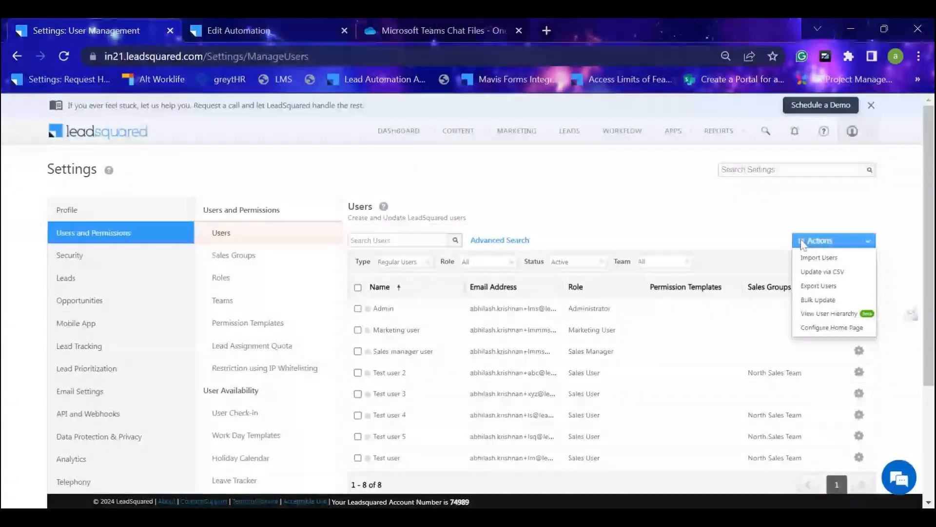
{"action": "left_click", "coordinate": [817, 262]}
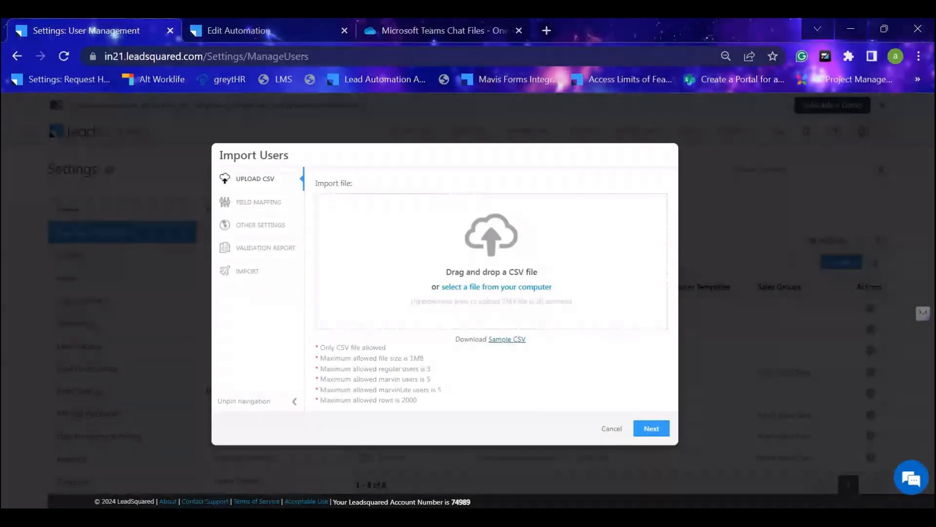
{"action": "left_click", "coordinate": [611, 428]}
{"action": "left_click", "coordinate": [835, 240]}
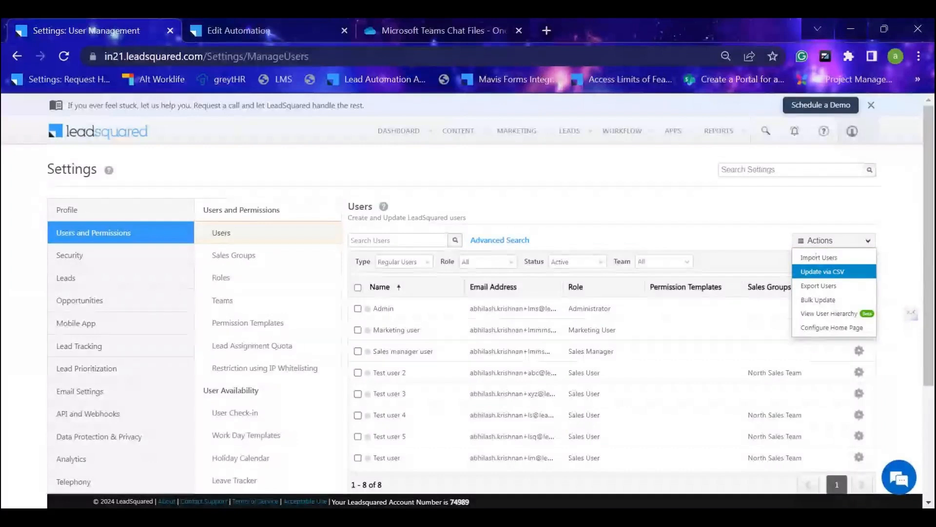
{"action": "left_click", "coordinate": [846, 301]}
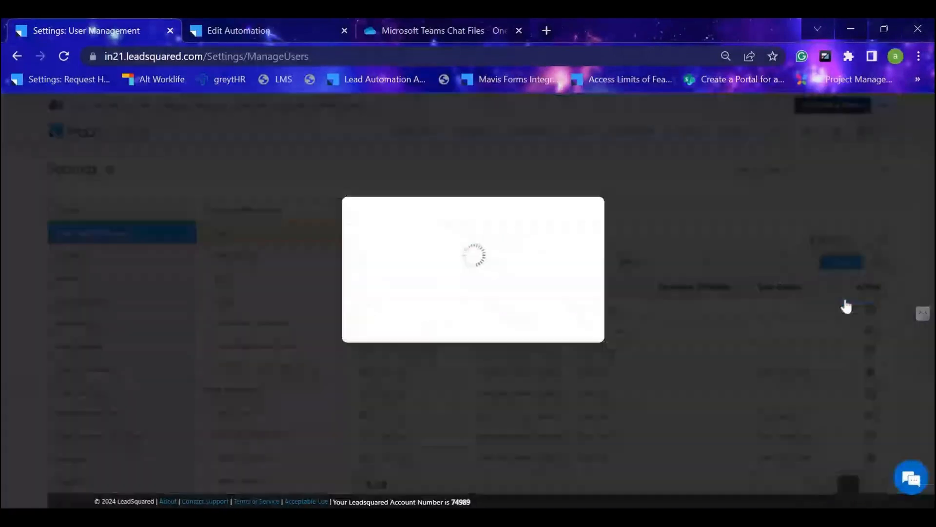
{"action": "left_click", "coordinate": [596, 208]}
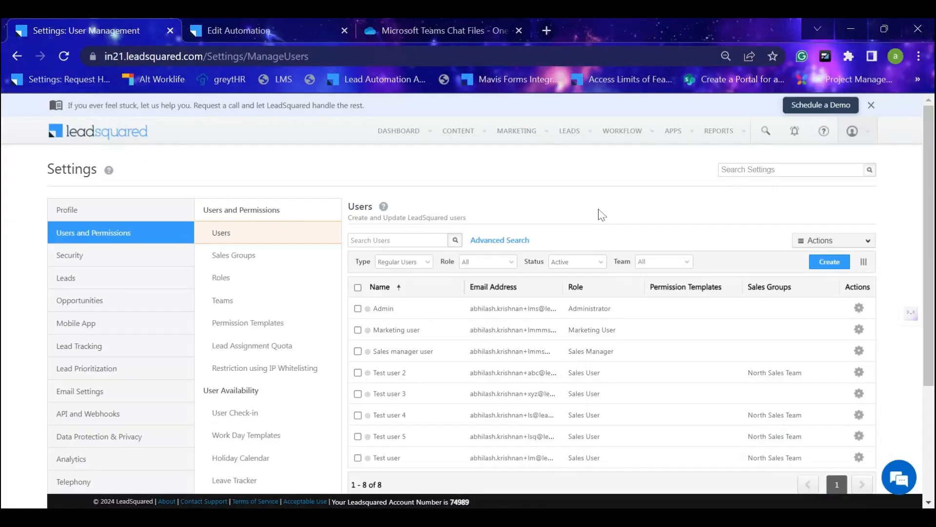
Select all listed users and start a bulk update of the Team attribute, viewing the teams available as the new value.
{"action": "left_click", "coordinate": [357, 288]}
{"action": "left_click", "coordinate": [868, 241]}
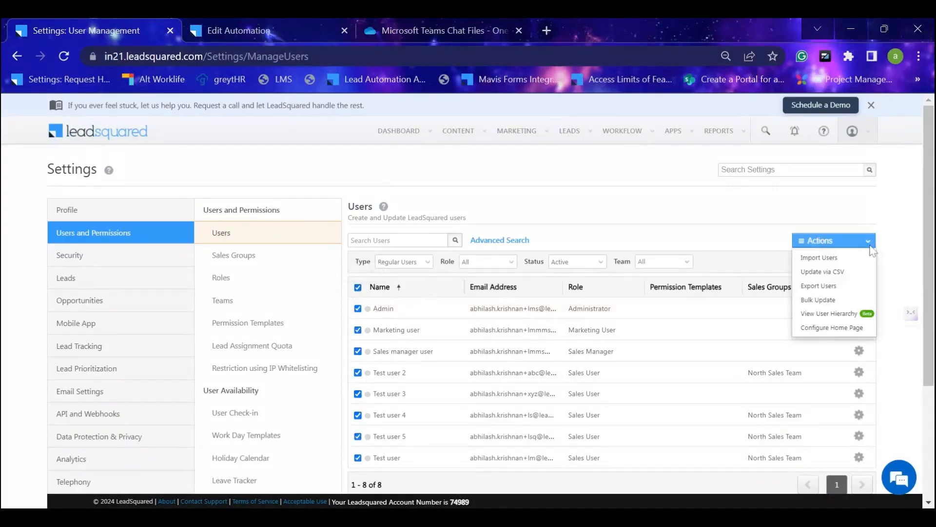
{"action": "left_click", "coordinate": [847, 302]}
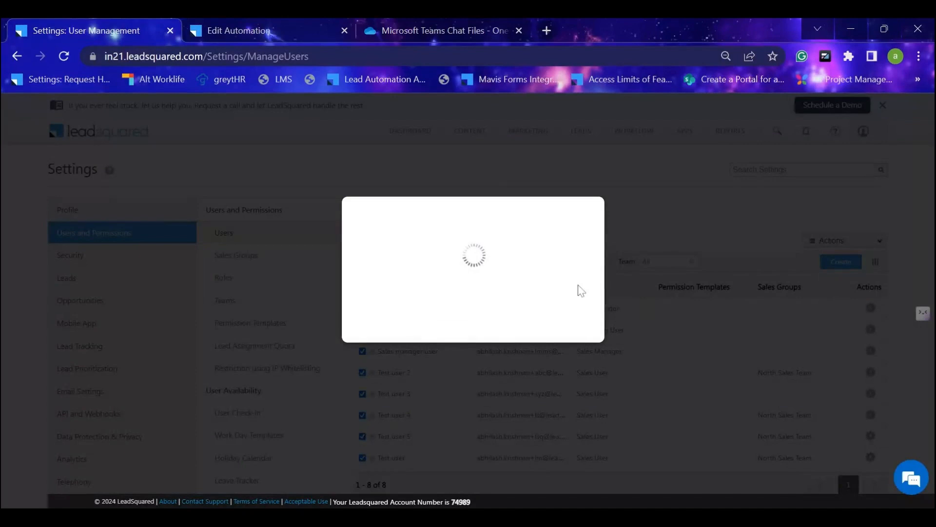
{"action": "left_click", "coordinate": [575, 236]}
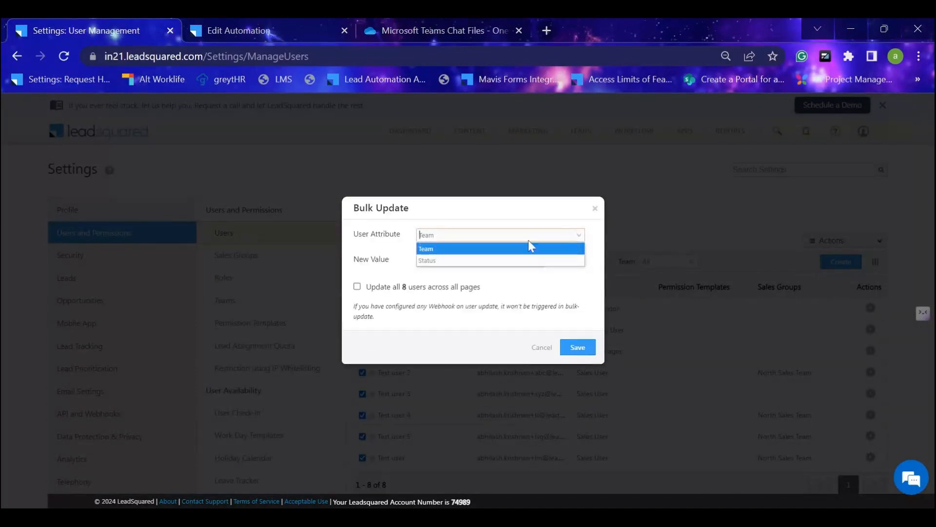
{"action": "left_click", "coordinate": [457, 249]}
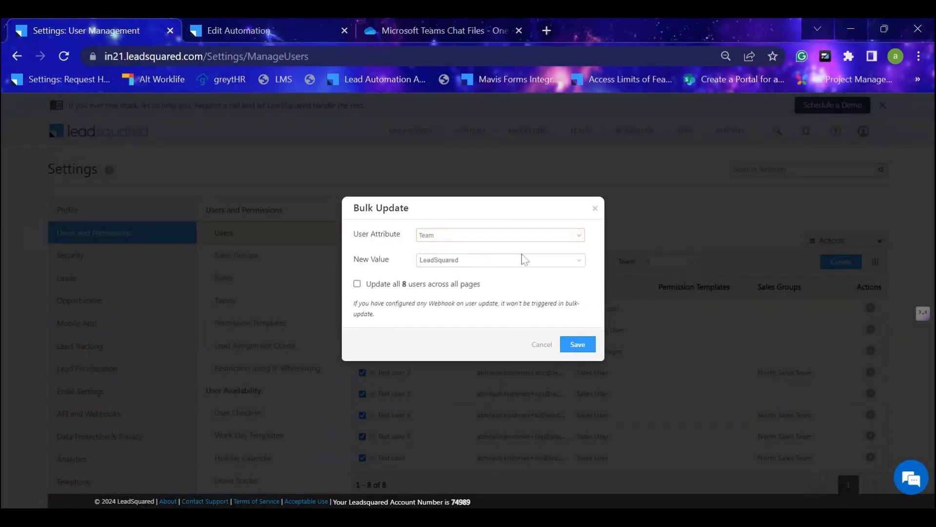
{"action": "left_click", "coordinate": [578, 262]}
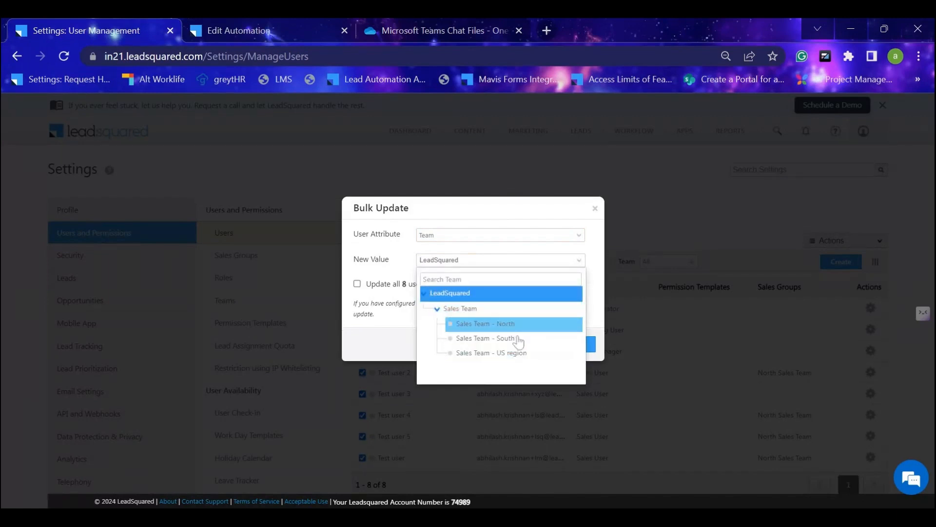
Switch the bulk update attribute to Status, view its possible new values, and close the dialog without saving.
{"action": "left_click", "coordinate": [568, 236]}
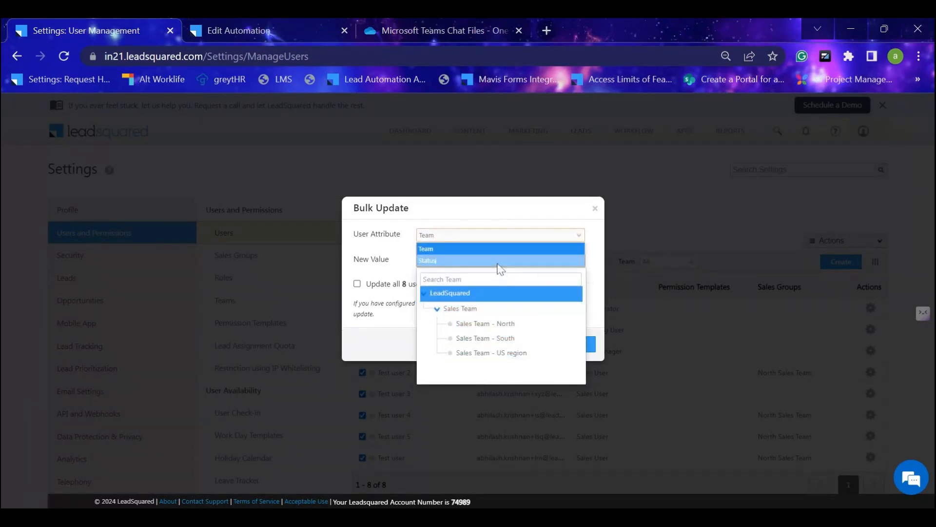
{"action": "left_click", "coordinate": [498, 263]}
{"action": "left_click", "coordinate": [564, 263]}
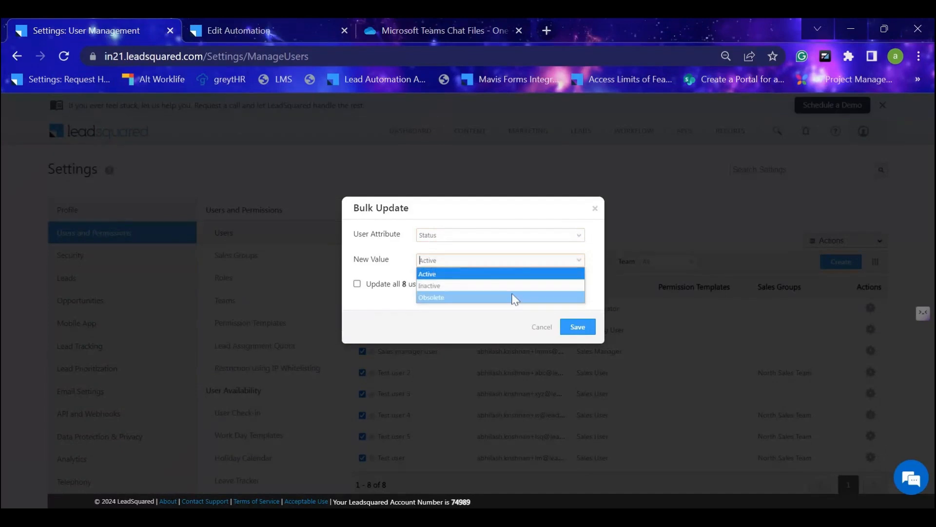
{"action": "left_click", "coordinate": [496, 318]}
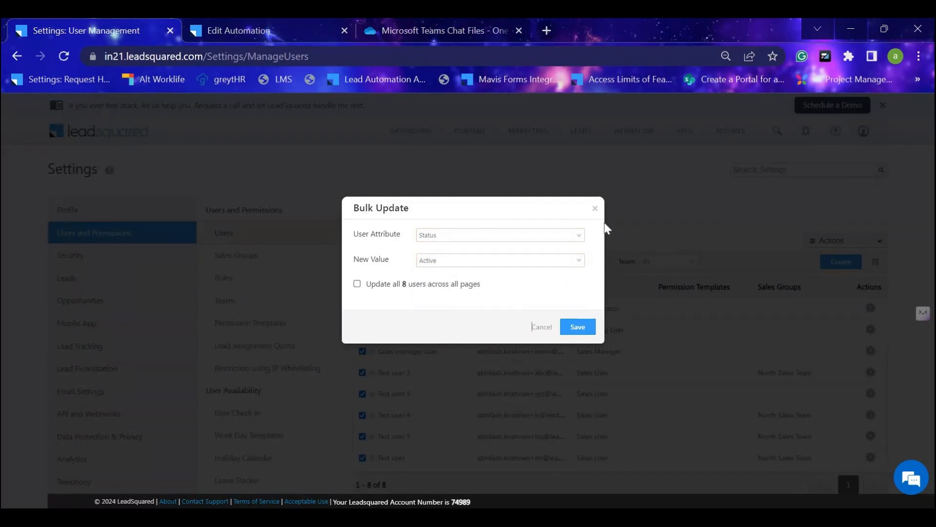
{"action": "left_click", "coordinate": [594, 209]}
In the user hierarchy, try moving Marketing user and Test user 4 under Sales manager user, and close it without saving.
{"action": "left_click", "coordinate": [828, 240]}
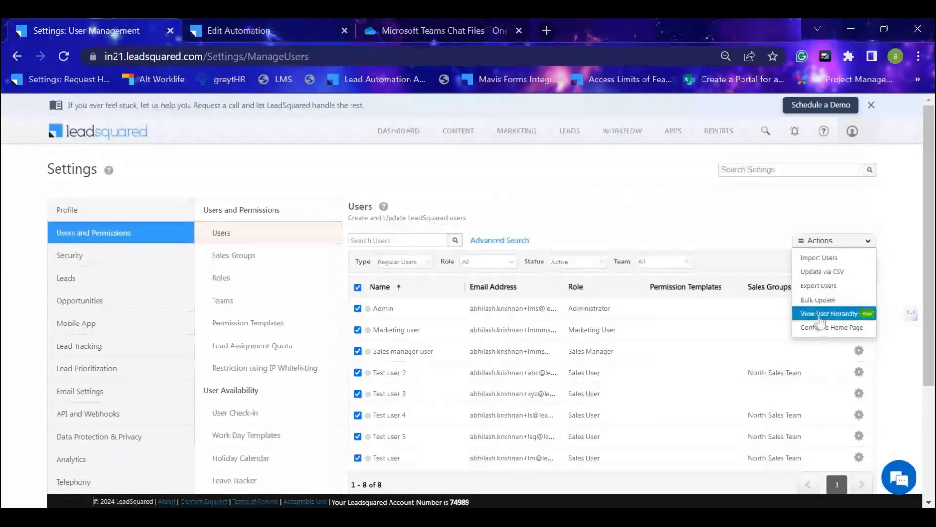
{"action": "left_click", "coordinate": [820, 316]}
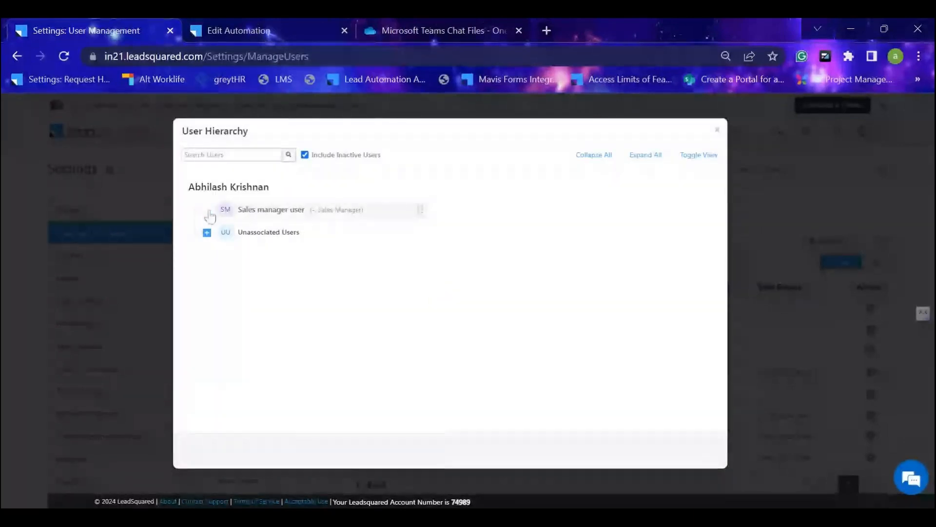
{"action": "left_click", "coordinate": [206, 254]}
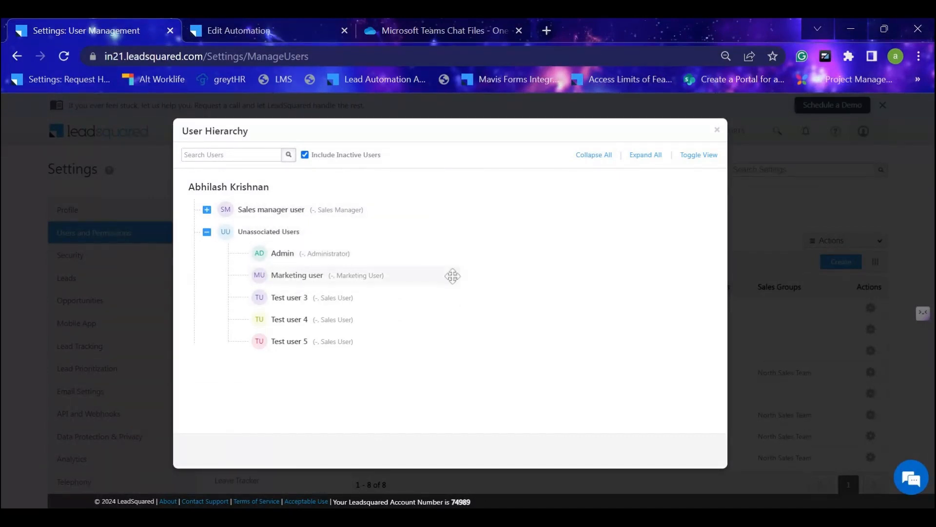
{"action": "left_click_drag", "start_coordinate": [453, 275], "coordinate": [455, 206]}
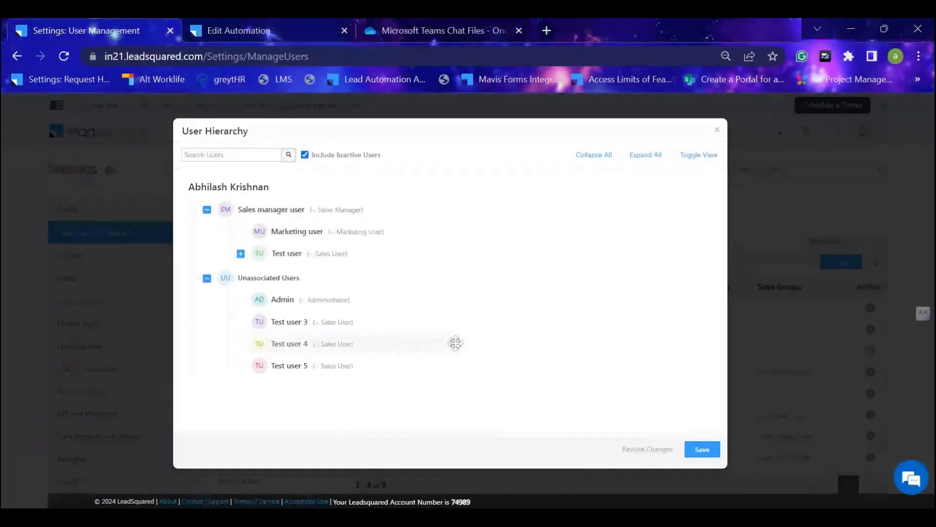
{"action": "left_click_drag", "start_coordinate": [454, 343], "coordinate": [464, 259]}
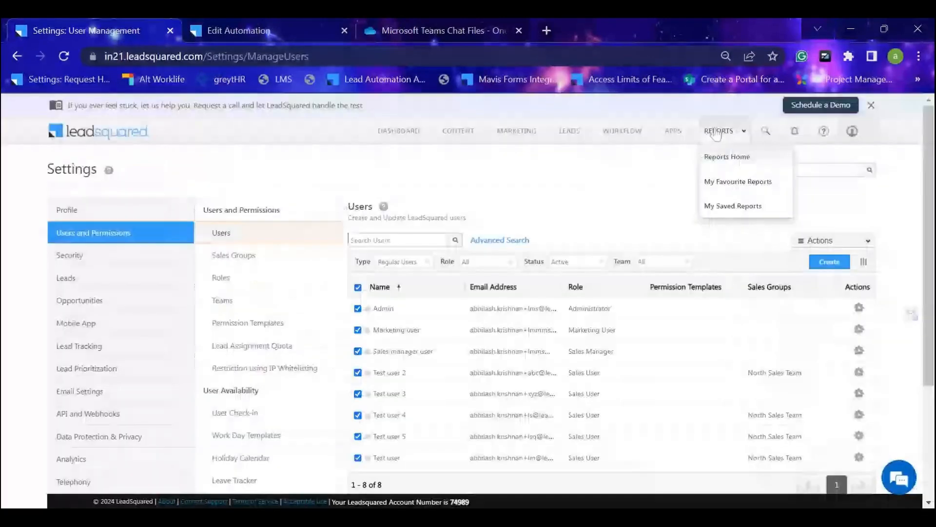
{"action": "left_click", "coordinate": [717, 130]}
Switch to the Profile settings and look through the personal, organization and billing options.
{"action": "left_click", "coordinate": [866, 242]}
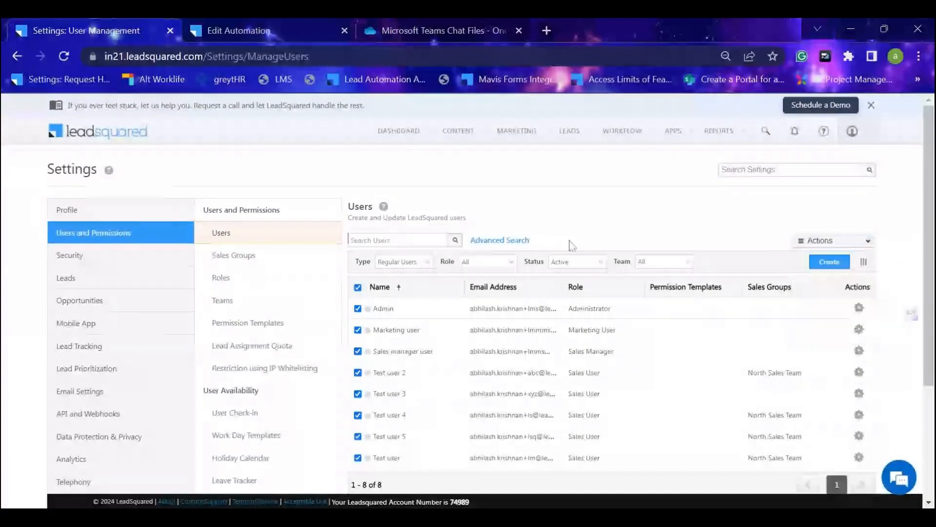
{"action": "scroll", "coordinate": [258, 260], "scroll_direction": "down", "scroll_amount": 3}
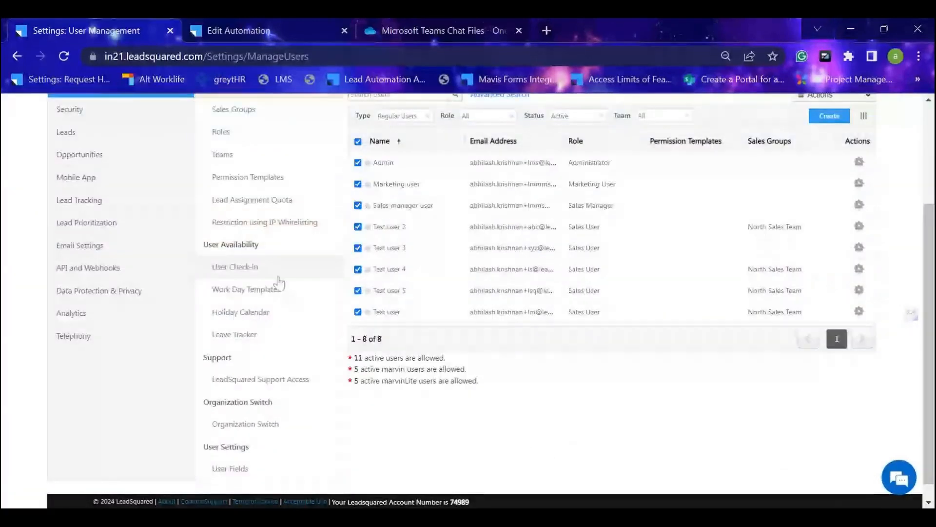
{"action": "scroll", "coordinate": [257, 261], "scroll_direction": "up", "scroll_amount": 3}
{"action": "left_click", "coordinate": [110, 213]}
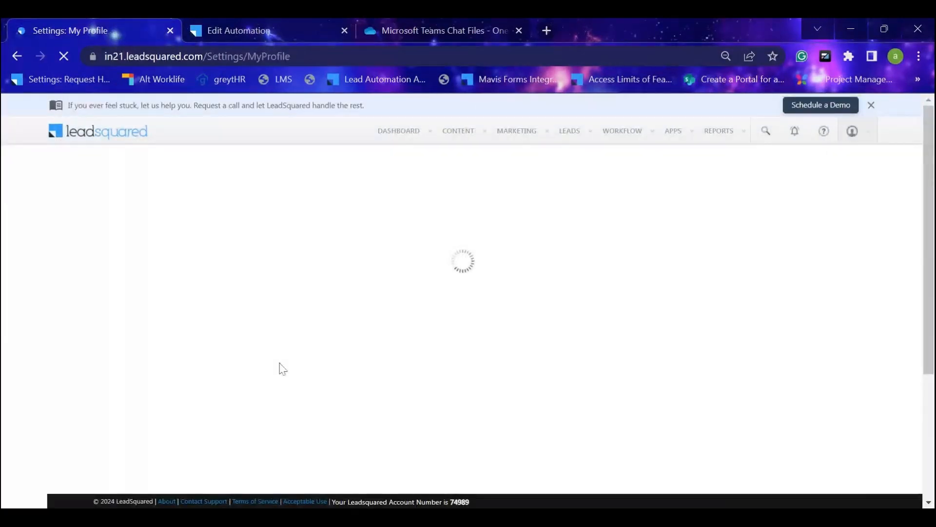
{"action": "scroll", "coordinate": [279, 363], "scroll_direction": "down", "scroll_amount": 2}
{"action": "scroll", "coordinate": [282, 363], "scroll_direction": "up", "scroll_amount": 1}
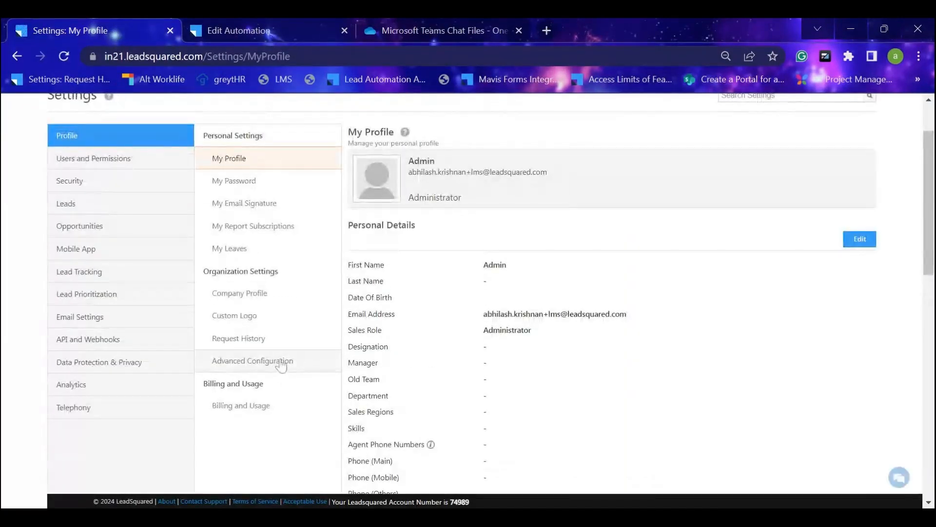
Open Advanced Configuration in a separate tab and find the user hierarchy setting by searching the page for "hier".
{"action": "middle_click", "coordinate": [282, 362]}
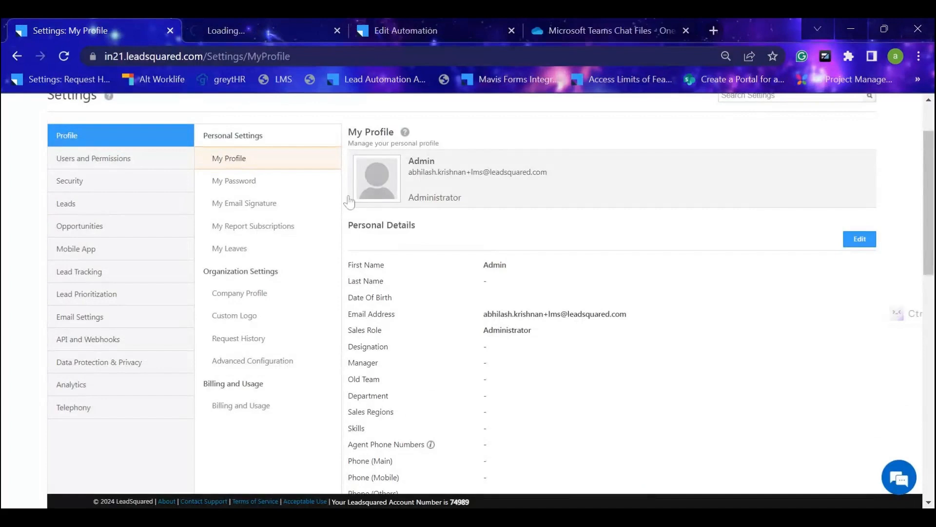
{"action": "left_click", "coordinate": [242, 24]}
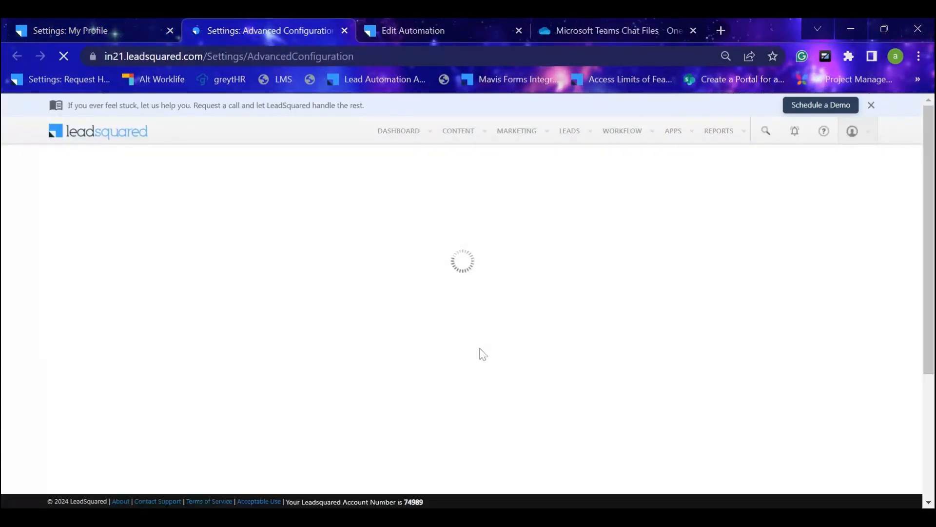
{"action": "key", "text": "ctrl+f"}
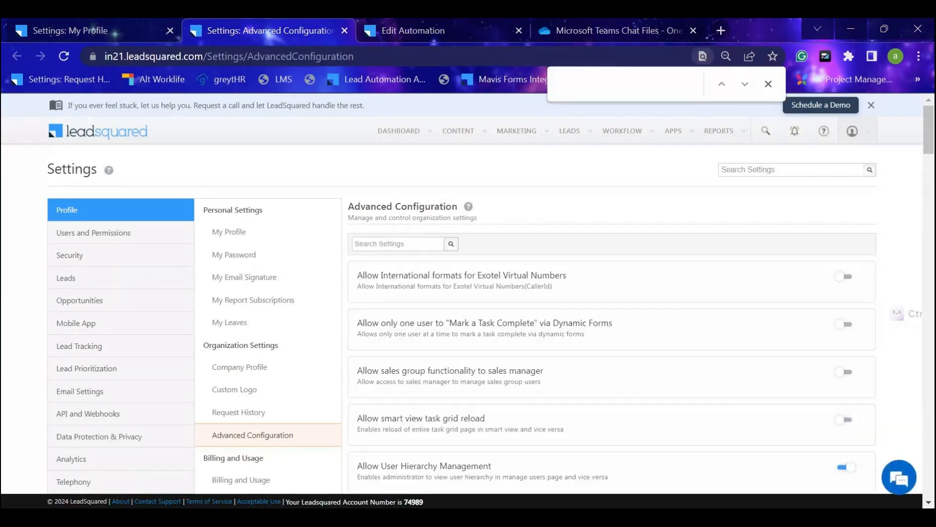
{"action": "type", "text": "hier"}
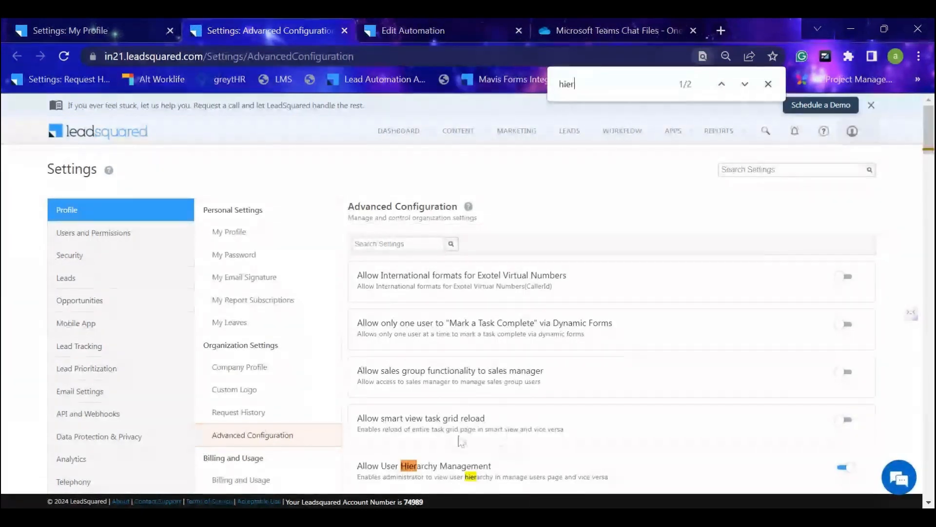
{"action": "scroll", "coordinate": [461, 442], "scroll_direction": "down", "scroll_amount": 2}
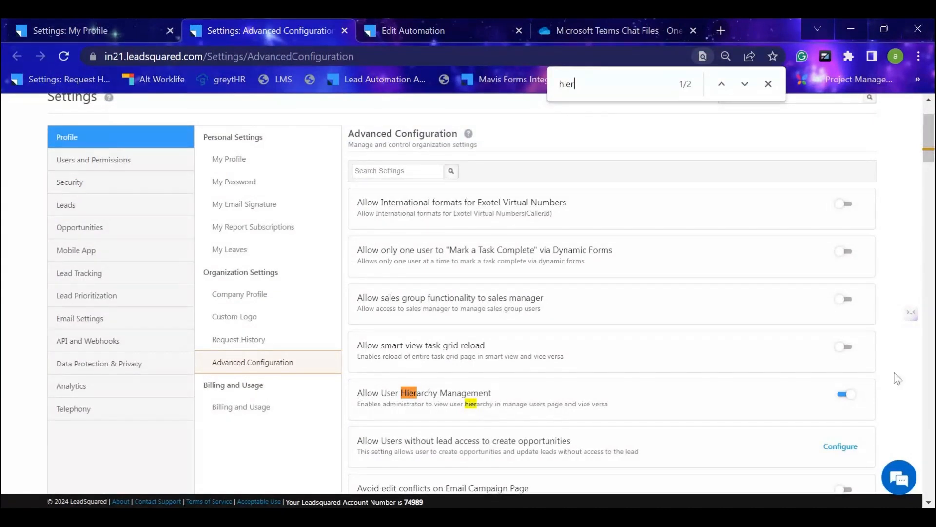
{"action": "left_click", "coordinate": [142, 26]}
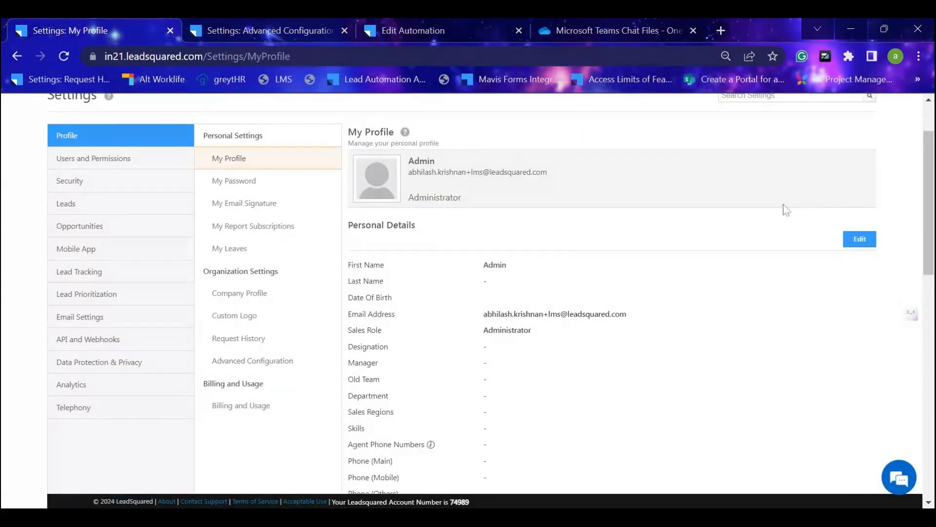
{"action": "left_click", "coordinate": [259, 31]}
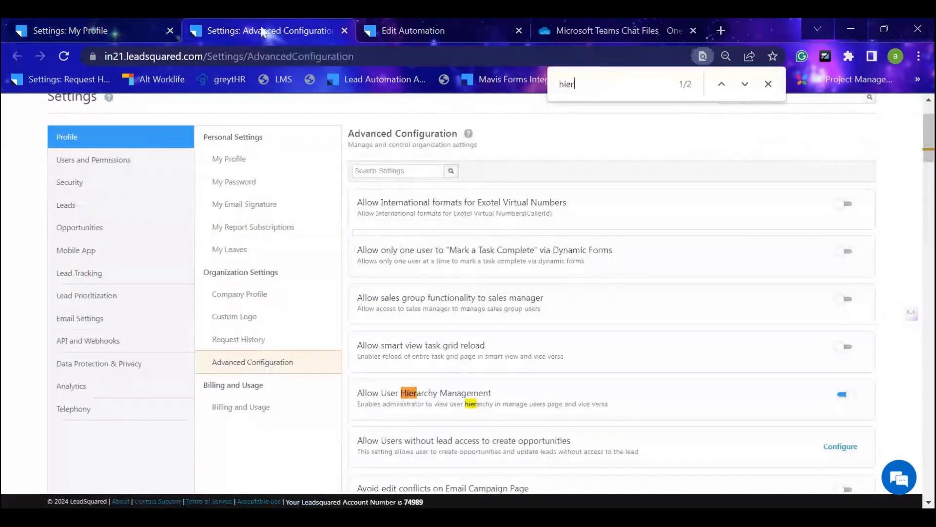
In the user hierarchy, move Test user 3 from Unassociated Users to Sales manager user, save the change and close the hierarchy.
{"action": "left_click", "coordinate": [96, 25]}
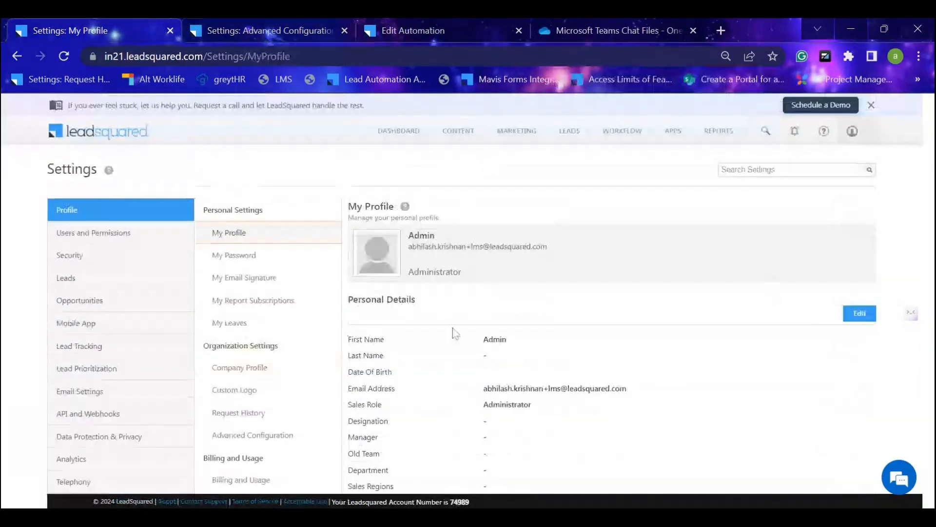
{"action": "left_click", "coordinate": [114, 240]}
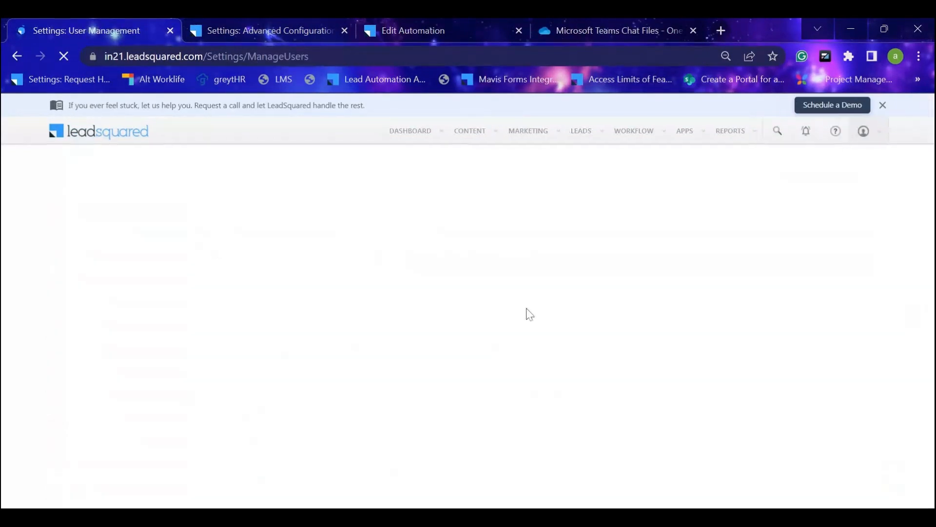
{"action": "left_click", "coordinate": [870, 242]}
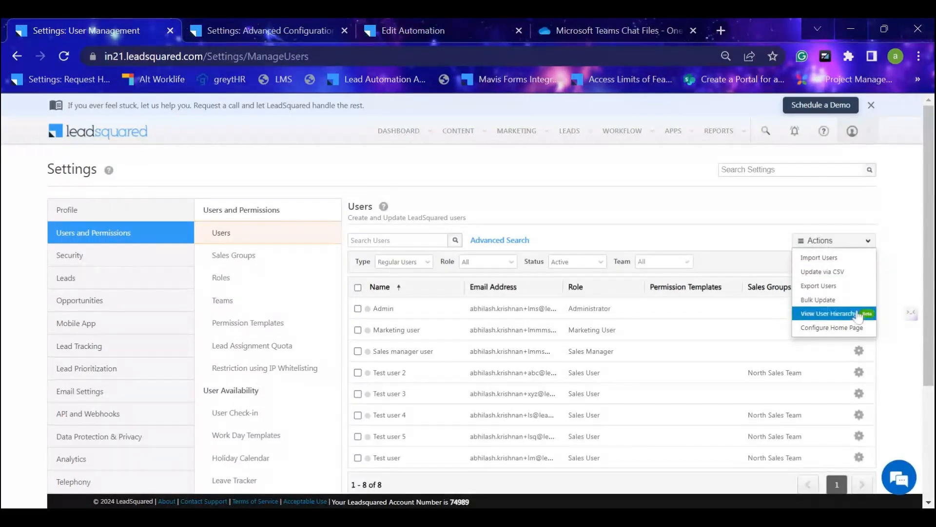
{"action": "left_click", "coordinate": [845, 316]}
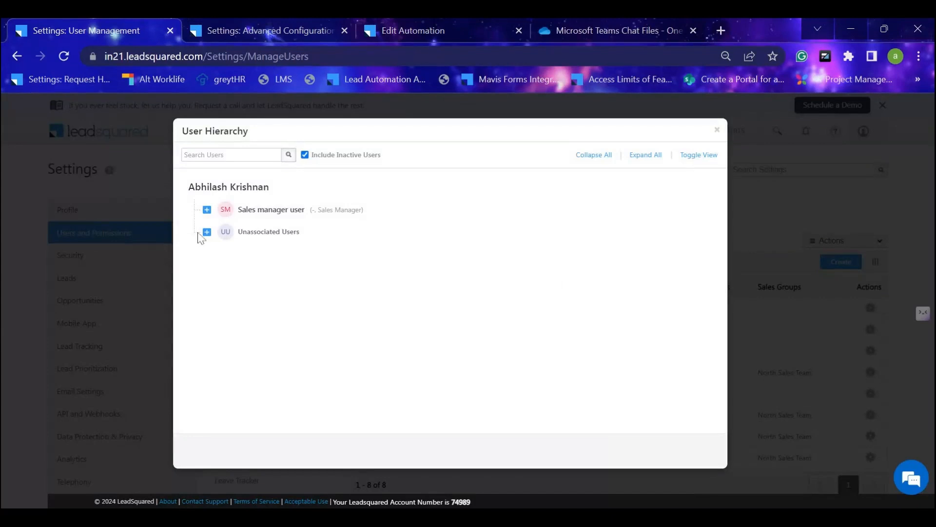
{"action": "left_click", "coordinate": [207, 232]}
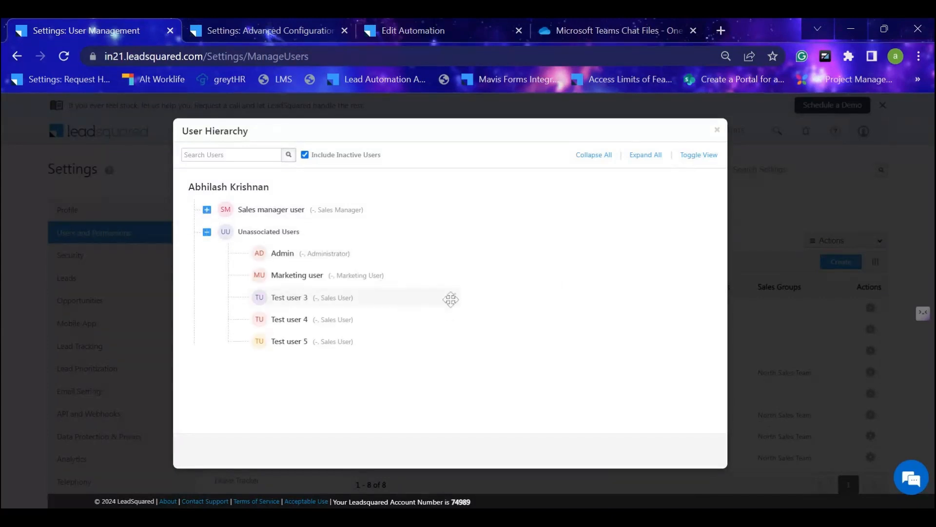
{"action": "left_click_drag", "start_coordinate": [448, 299], "coordinate": [478, 207]}
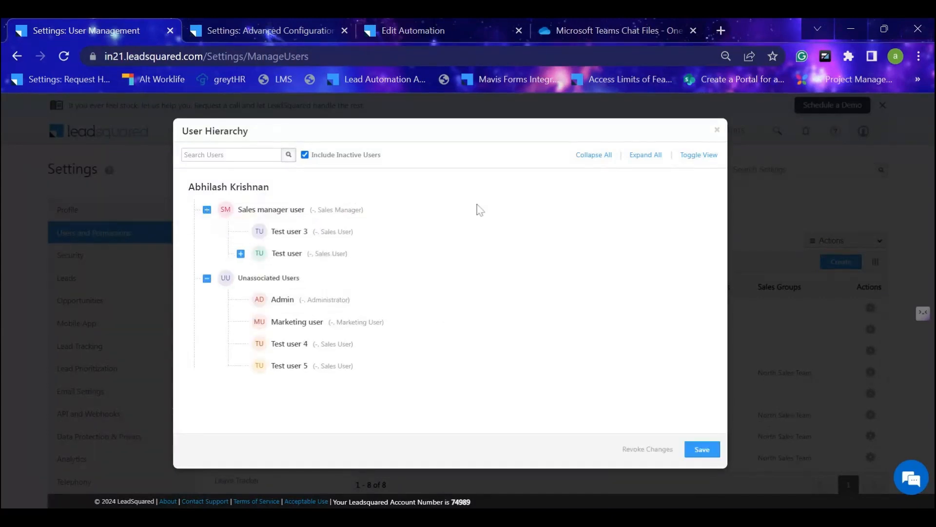
{"action": "left_click", "coordinate": [701, 451]}
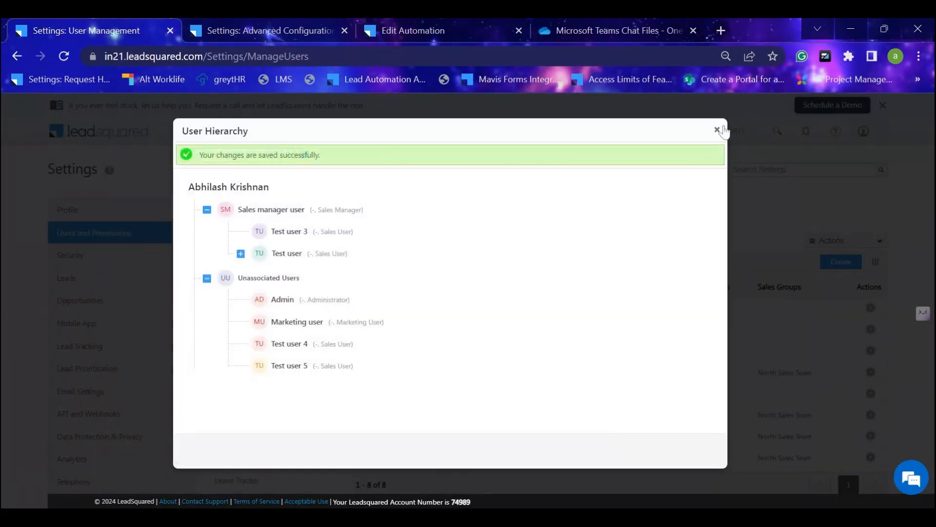
{"action": "left_click", "coordinate": [717, 129]}
Select Marketing user, view the pages available in the home page configuration, and close it without saving.
{"action": "left_click", "coordinate": [835, 241]}
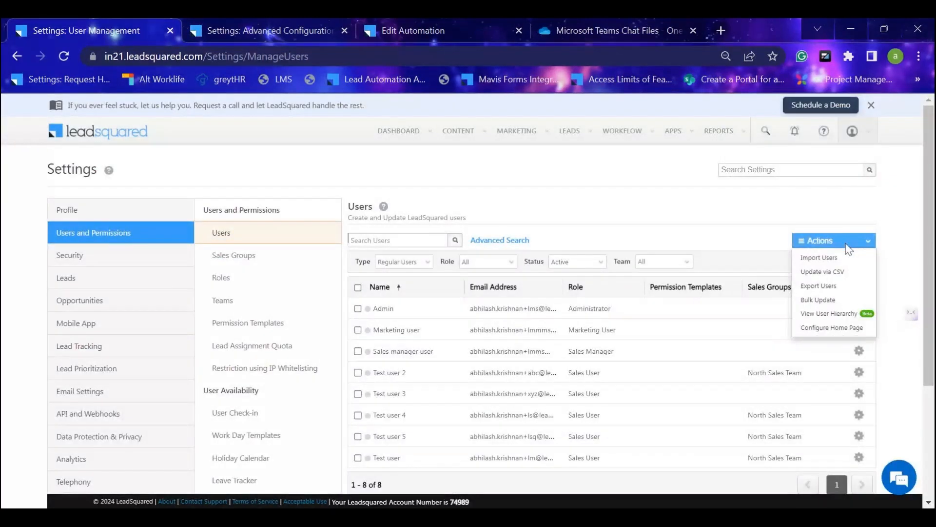
{"action": "left_click", "coordinate": [861, 332]}
{"action": "left_click", "coordinate": [614, 263]}
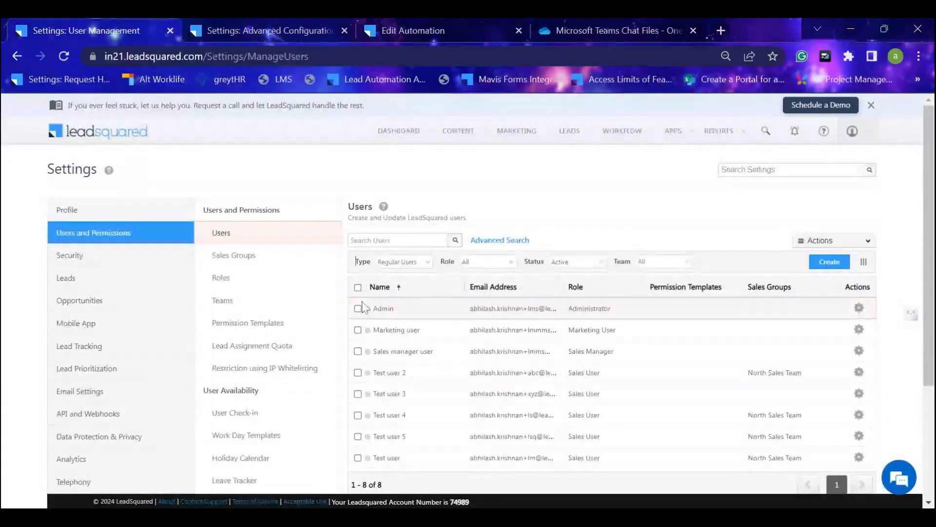
{"action": "left_click", "coordinate": [357, 329]}
{"action": "left_click", "coordinate": [835, 240]}
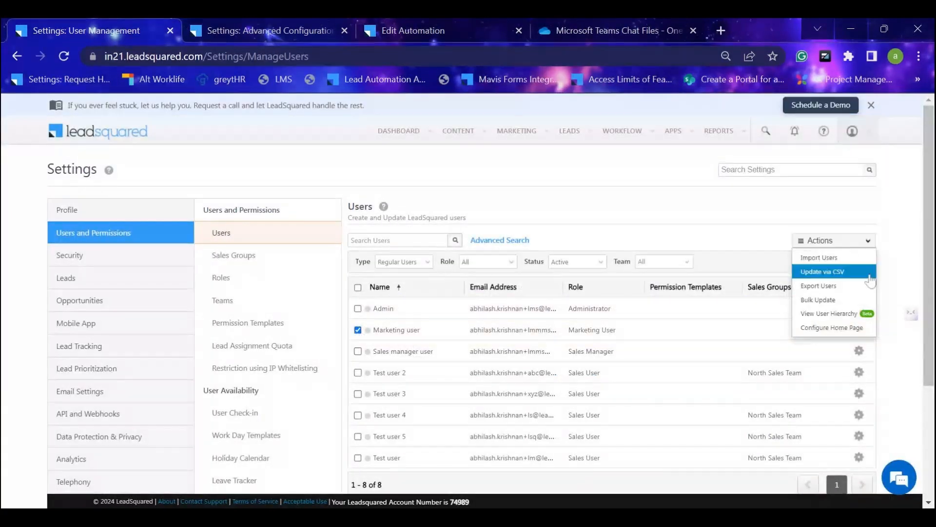
{"action": "left_click", "coordinate": [857, 328]}
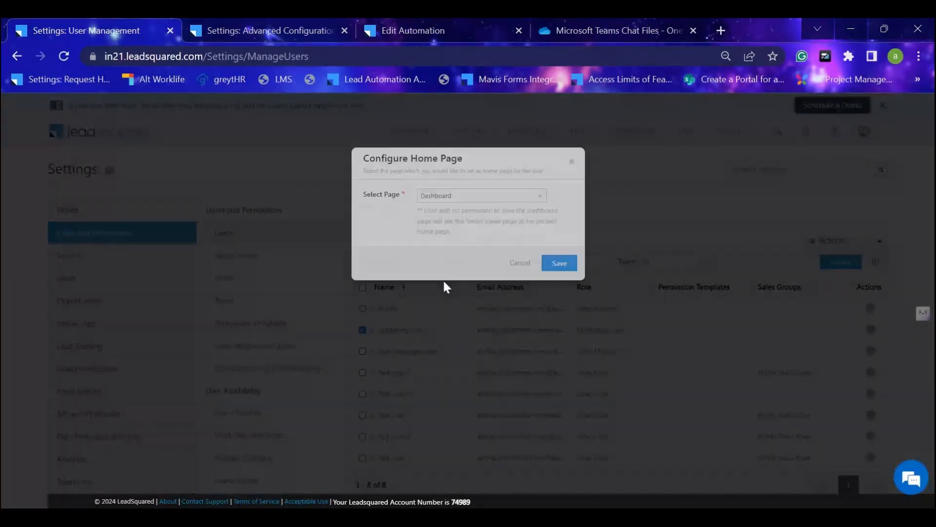
{"action": "left_click", "coordinate": [537, 196]}
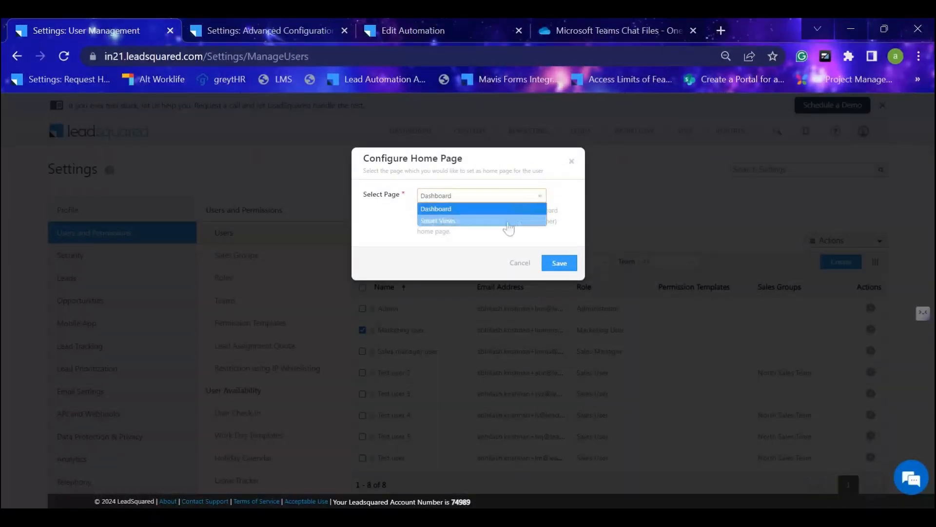
{"action": "left_click", "coordinate": [571, 160]}
{"action": "left_click", "coordinate": [570, 160]}
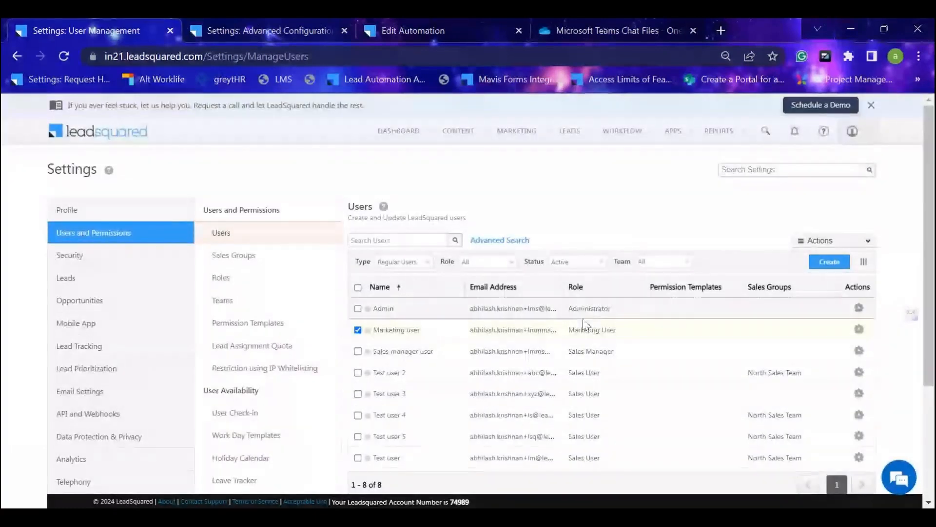
{"action": "left_click", "coordinate": [834, 240]}
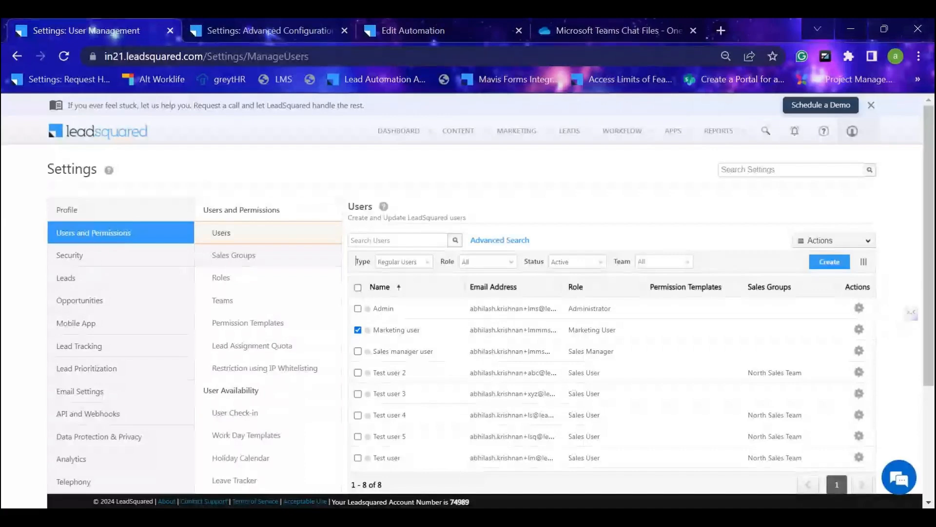
Start a new sales group and assign Test user 3 and Test user 4 as its sales users.
{"action": "left_click", "coordinate": [292, 262]}
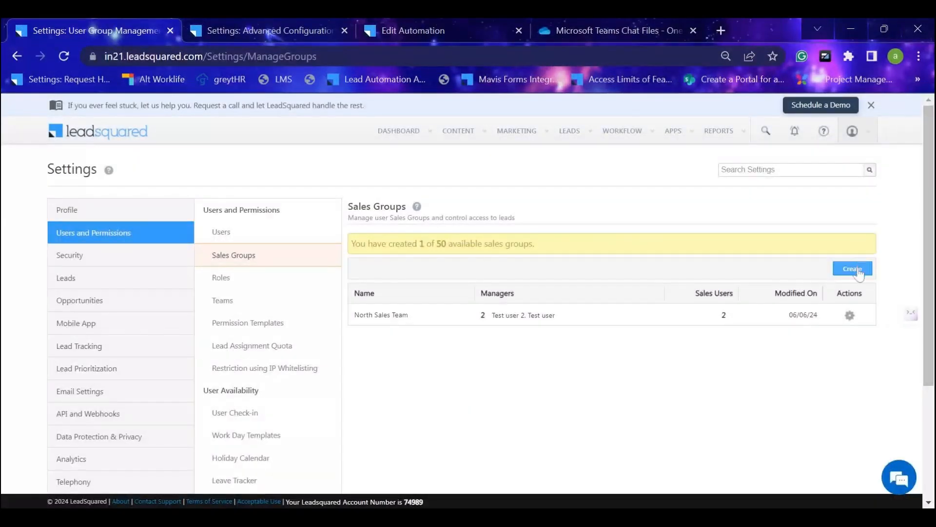
{"action": "left_click", "coordinate": [858, 274]}
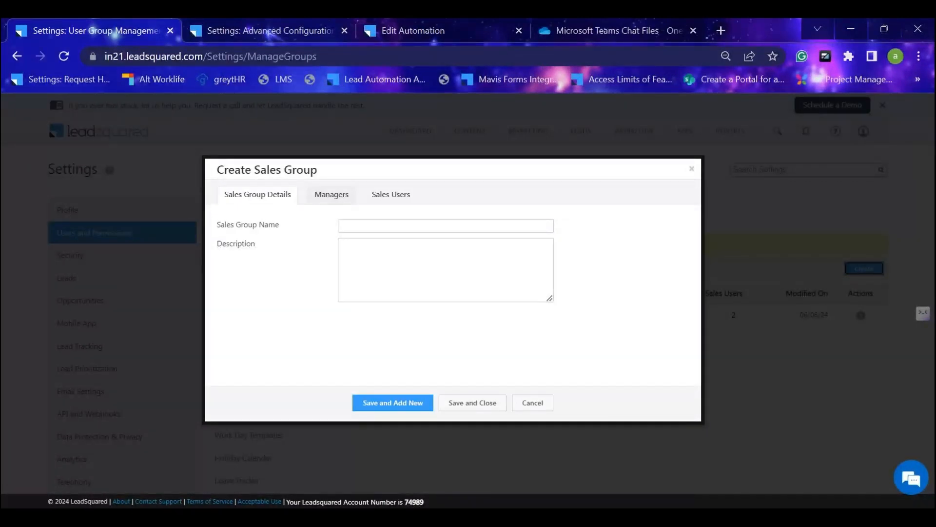
{"action": "left_click", "coordinate": [332, 194]}
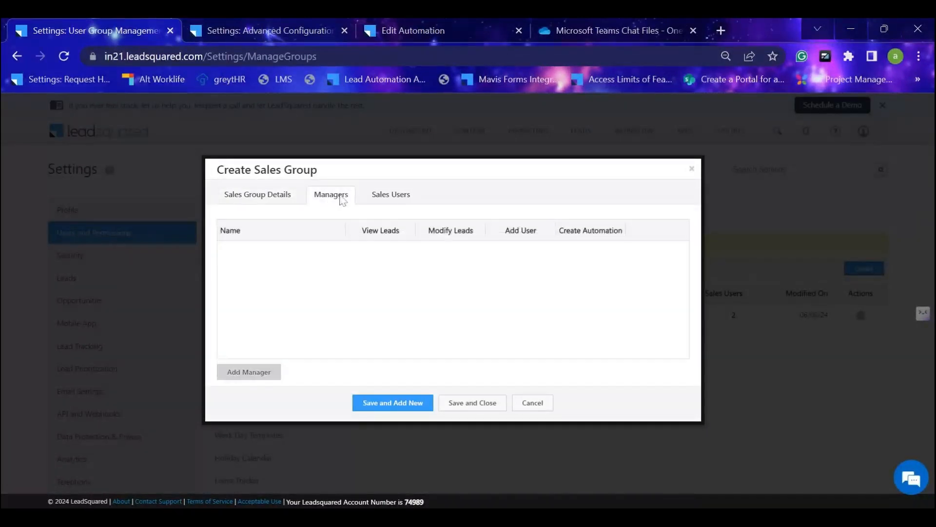
{"action": "left_click", "coordinate": [390, 194]}
{"action": "left_click", "coordinate": [253, 284]}
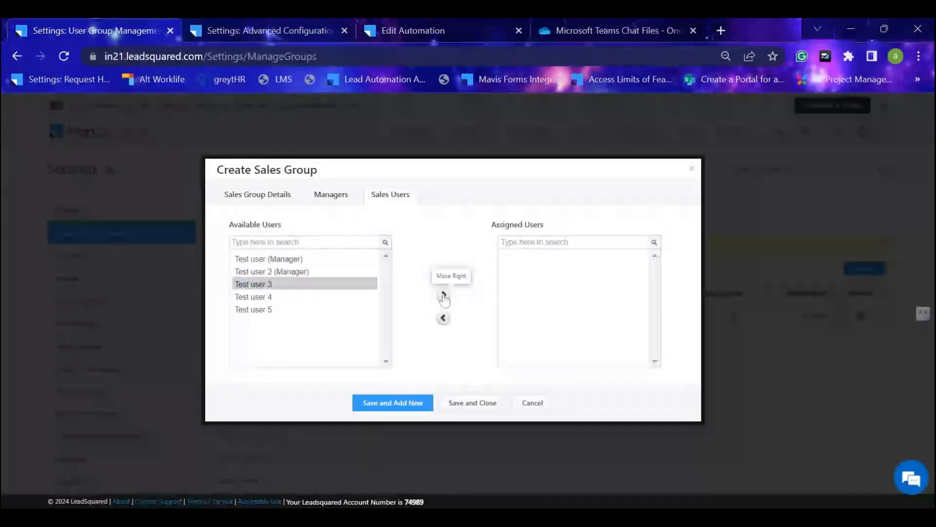
{"action": "left_click", "coordinate": [443, 295]}
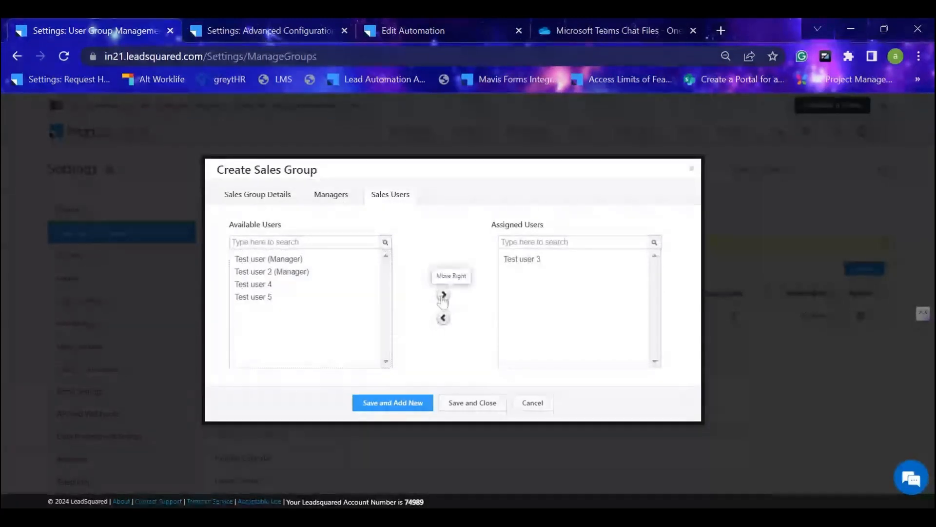
{"action": "left_click", "coordinate": [278, 285]}
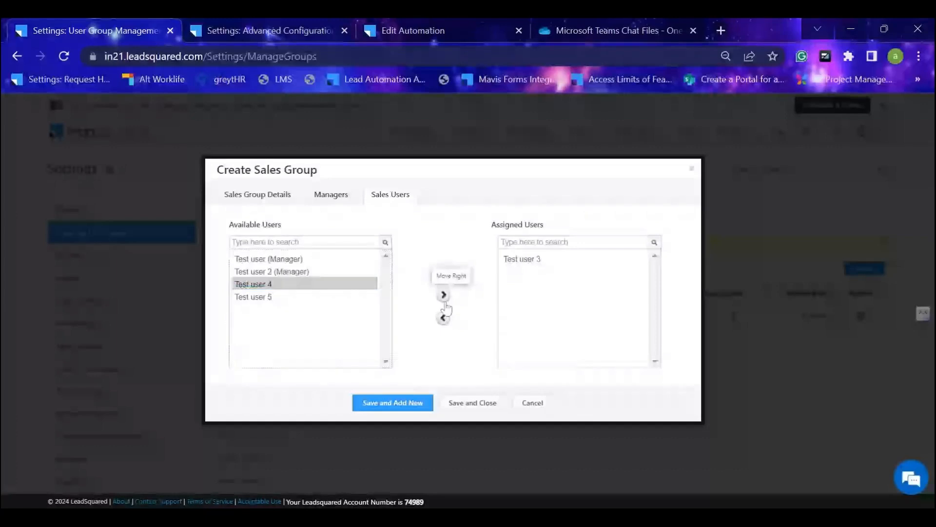
{"action": "left_click", "coordinate": [444, 295]}
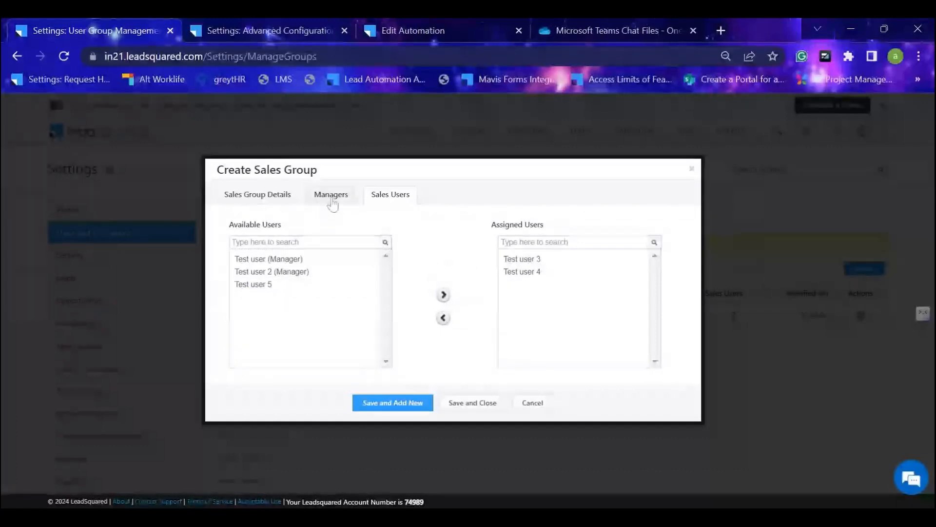
Add Test user 3 as a manager of the new sales group with permission to view and modify all its leads.
{"action": "left_click", "coordinate": [331, 197]}
{"action": "left_click", "coordinate": [269, 373]}
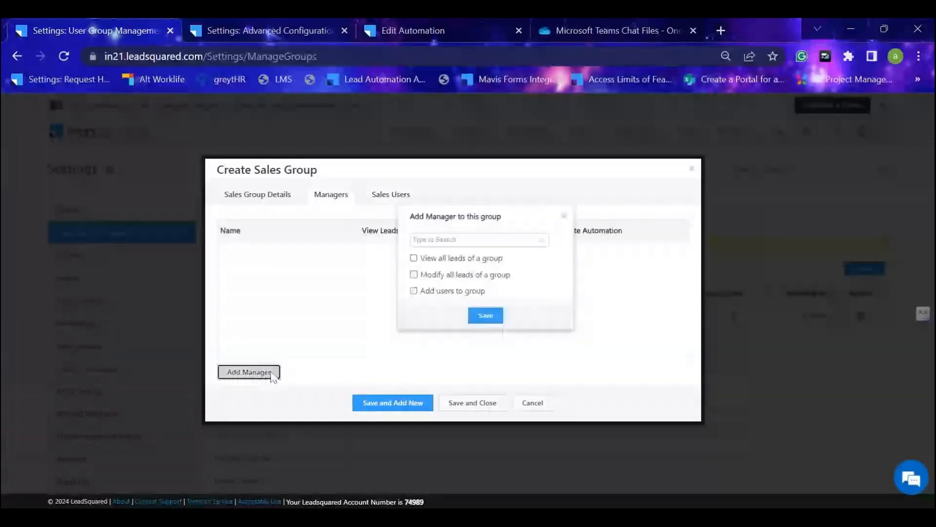
{"action": "left_click", "coordinate": [539, 243]}
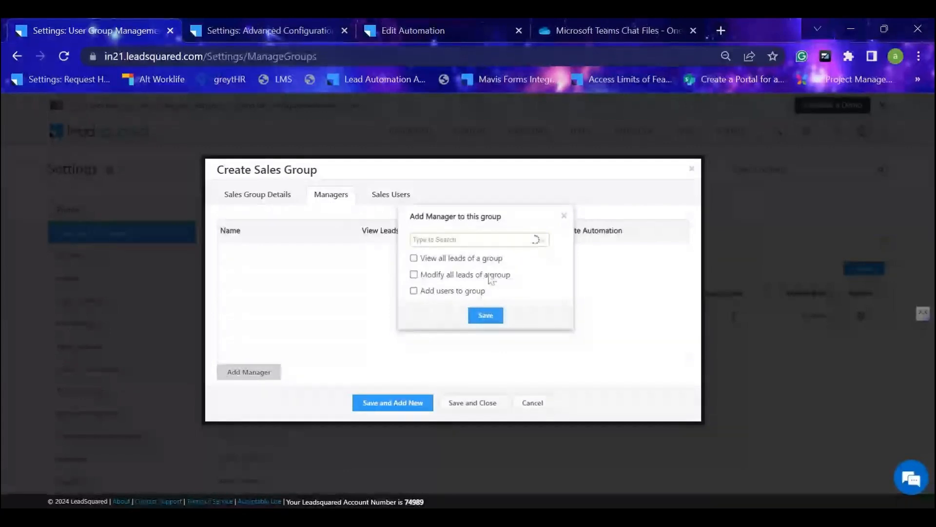
{"action": "left_click", "coordinate": [470, 303]}
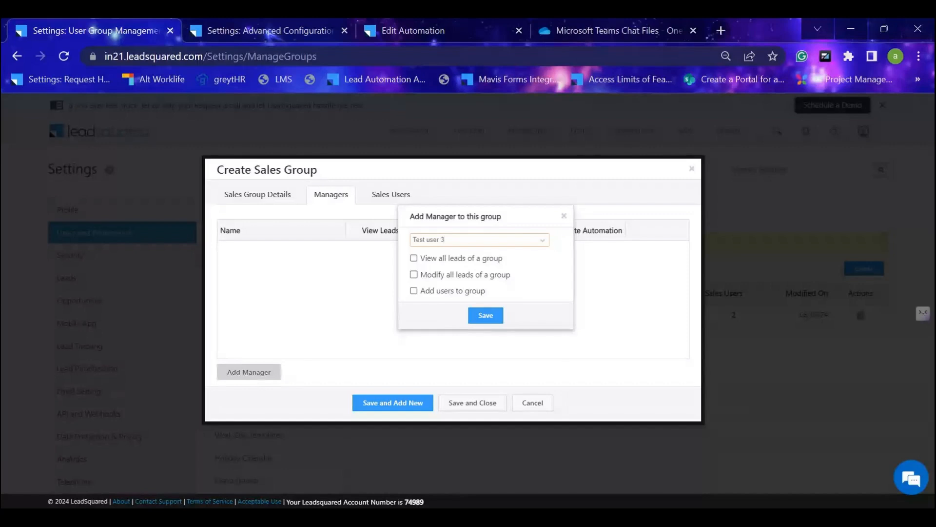
{"action": "left_click", "coordinate": [414, 275]}
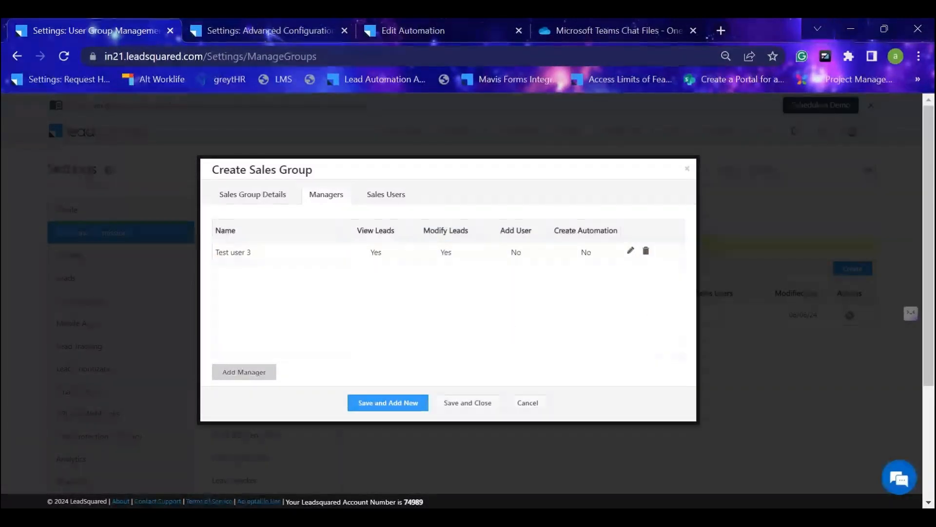
Add Test user 4 as a manager with permission to view all leads of the group, and close the sales group without saving.
{"action": "left_click", "coordinate": [243, 372]}
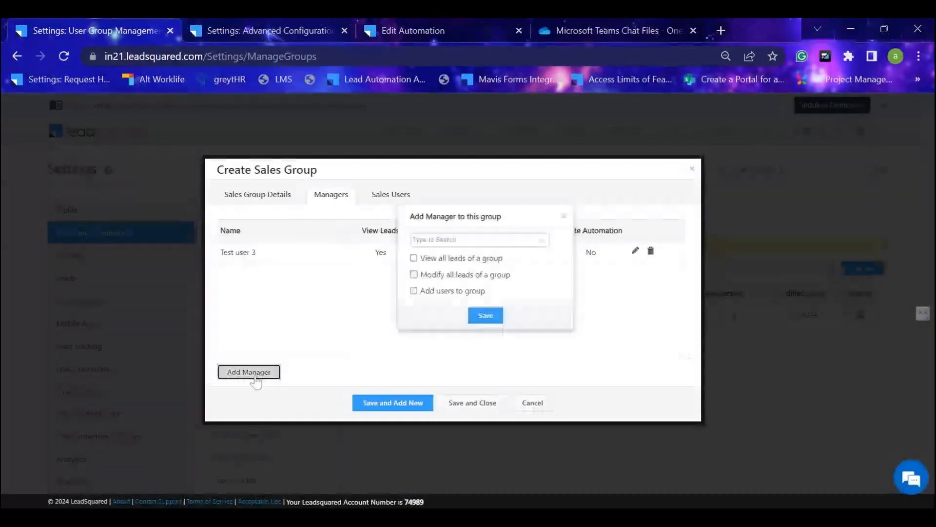
{"action": "left_click", "coordinate": [539, 240]}
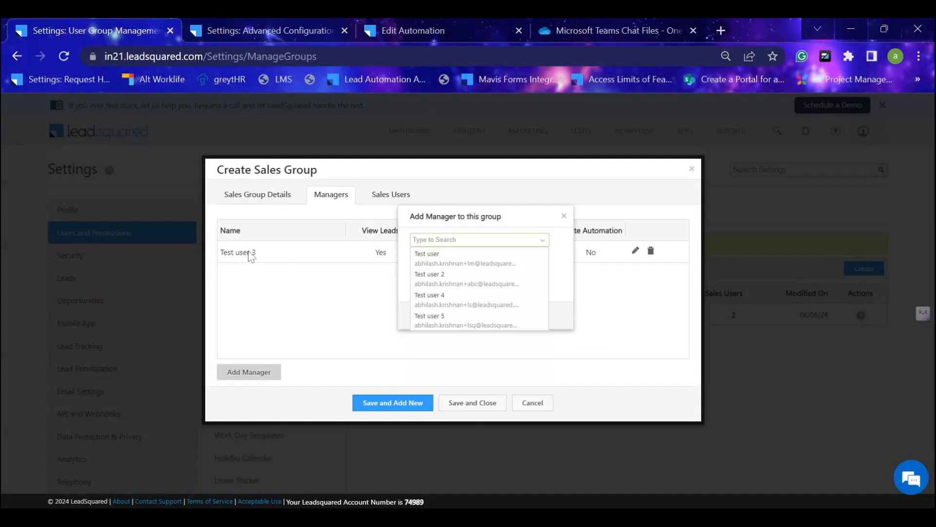
{"action": "left_click", "coordinate": [455, 308]}
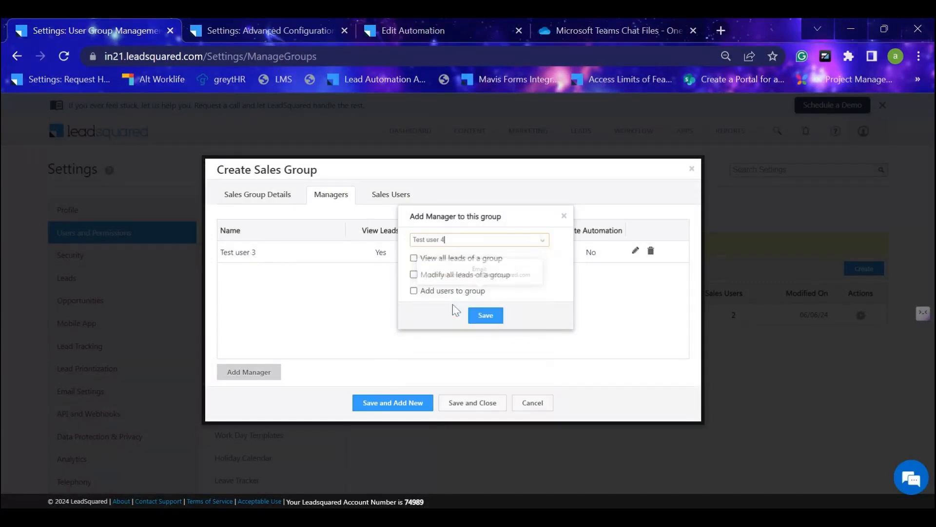
{"action": "left_click", "coordinate": [413, 258]}
{"action": "left_click", "coordinate": [491, 321]}
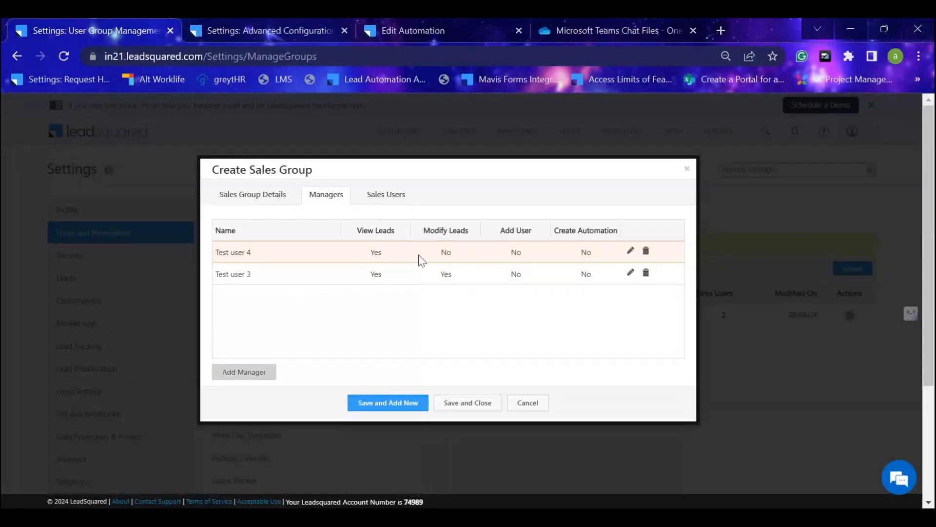
{"action": "left_click", "coordinate": [687, 169]}
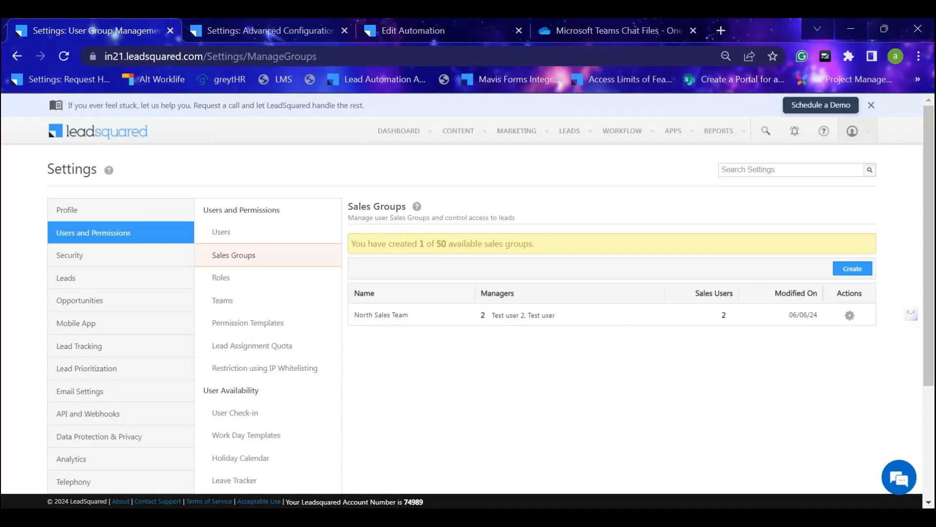
View the Teams settings, switch to the Edit Automation page and close its open Distribute Lead settings without saving.
{"action": "left_click", "coordinate": [267, 306]}
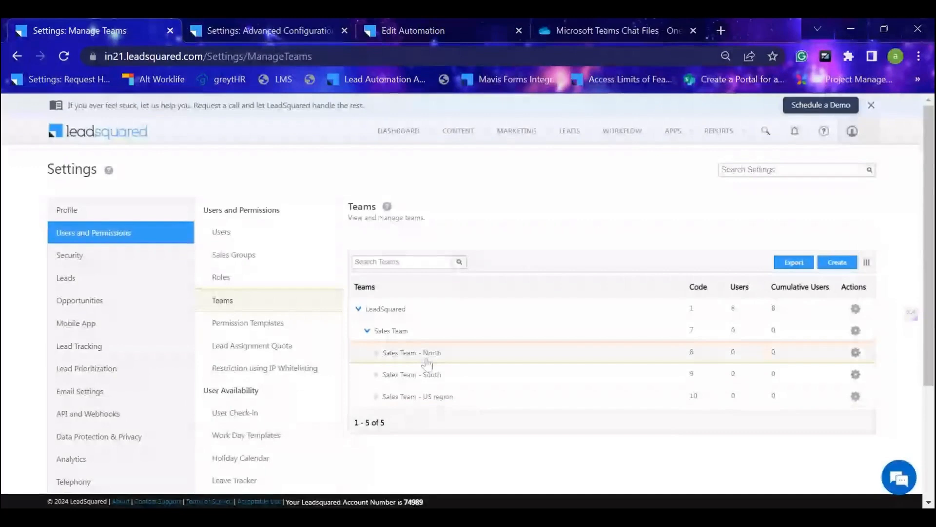
{"action": "left_click", "coordinate": [442, 23]}
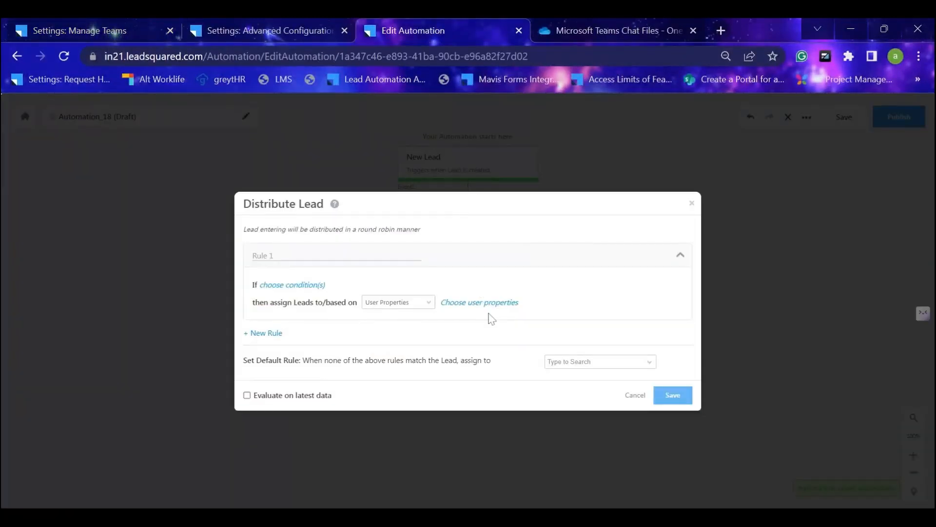
{"action": "left_click", "coordinate": [691, 203]}
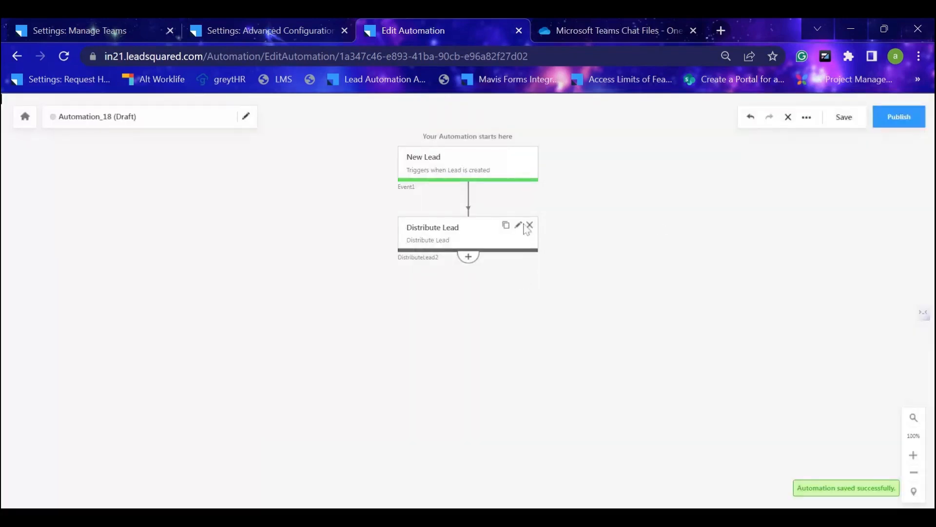
Edit the Distribute Lead action so Rule 1 assigns leads based on User Properties, and open the user selection criteria.
{"action": "left_click", "coordinate": [518, 229]}
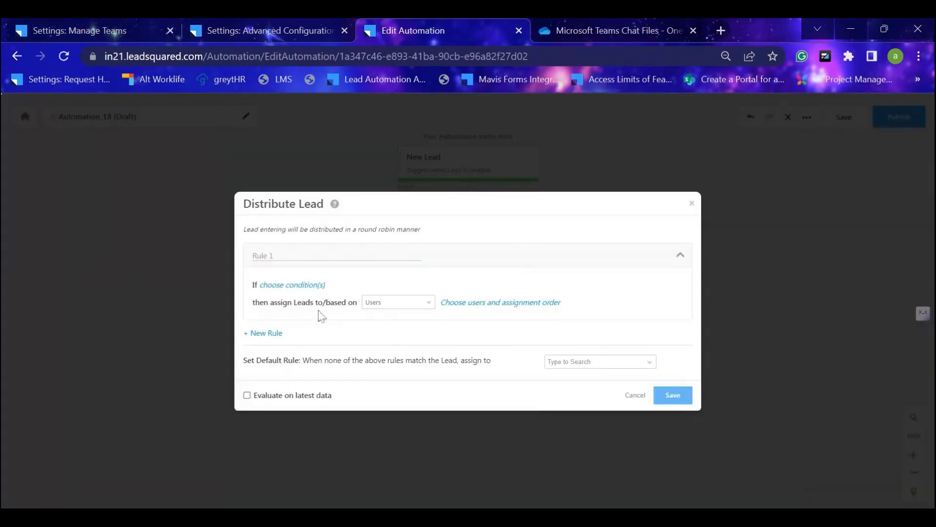
{"action": "left_click", "coordinate": [404, 303]}
{"action": "left_click", "coordinate": [403, 338]}
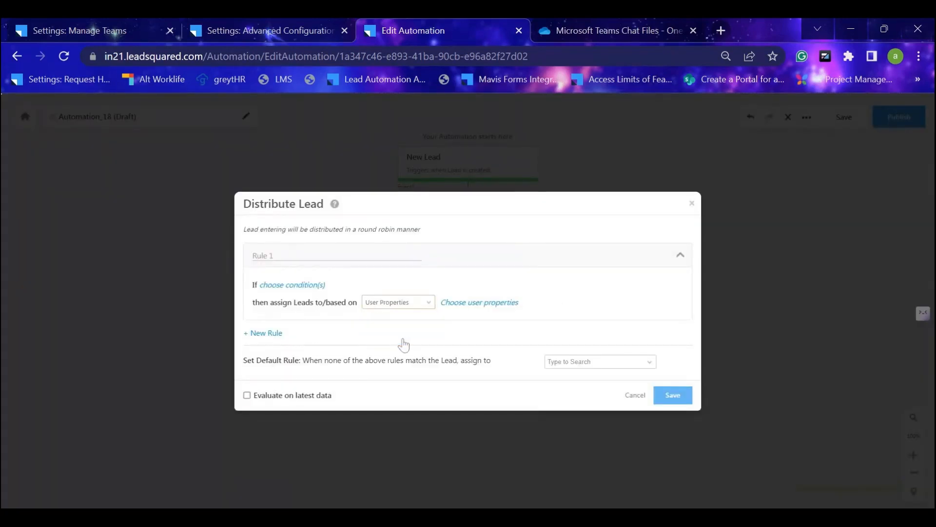
{"action": "left_click", "coordinate": [483, 302]}
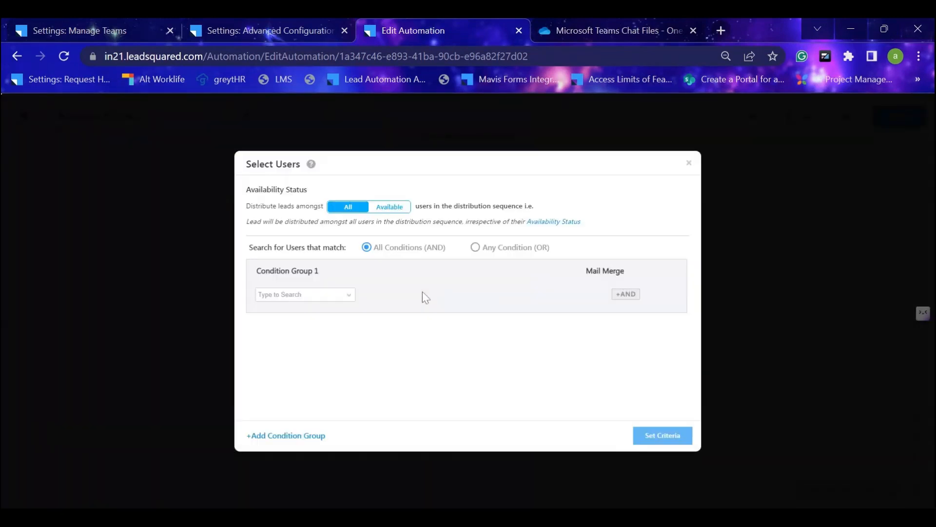
Add a user condition in Condition Group 1 where Work Day Template is General shift.
{"action": "left_click", "coordinate": [348, 295]}
{"action": "scroll", "coordinate": [329, 331], "scroll_direction": "down", "scroll_amount": 5}
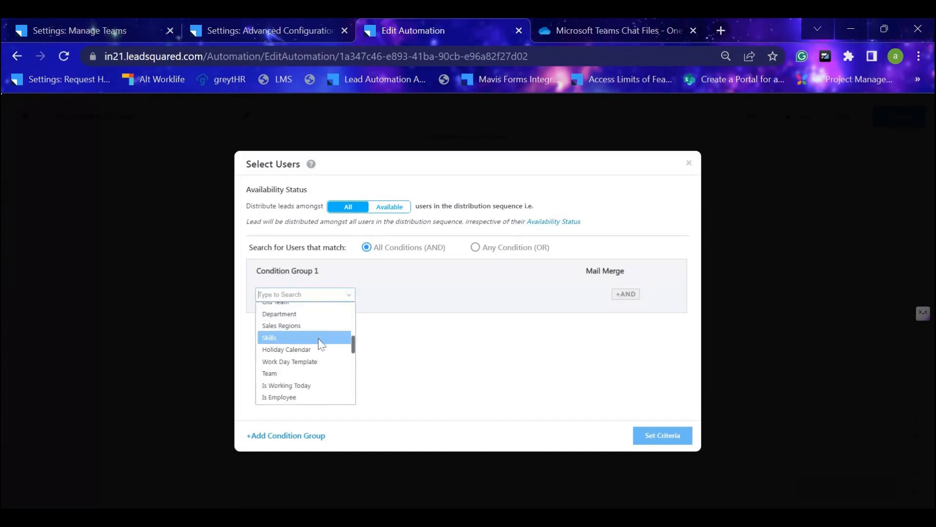
{"action": "scroll", "coordinate": [313, 365], "scroll_direction": "down", "scroll_amount": 2}
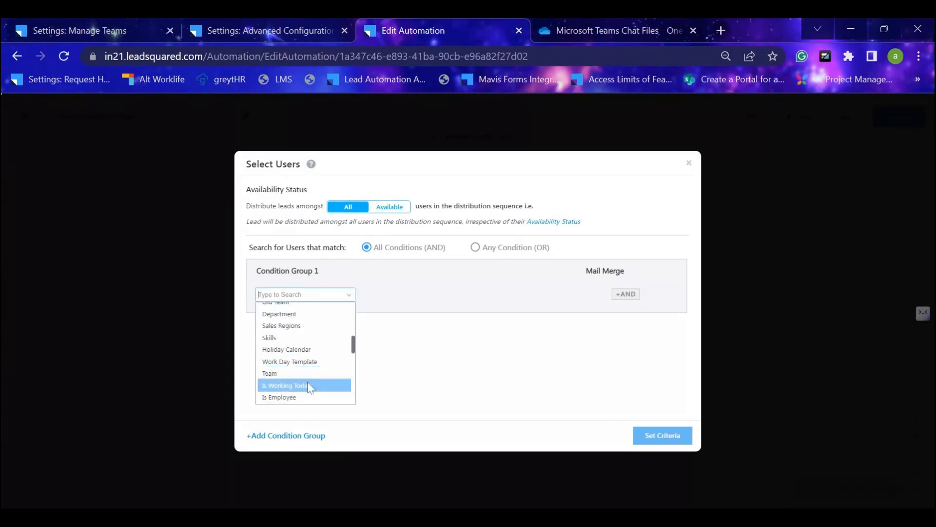
{"action": "left_click", "coordinate": [313, 363]}
{"action": "left_click", "coordinate": [570, 296]}
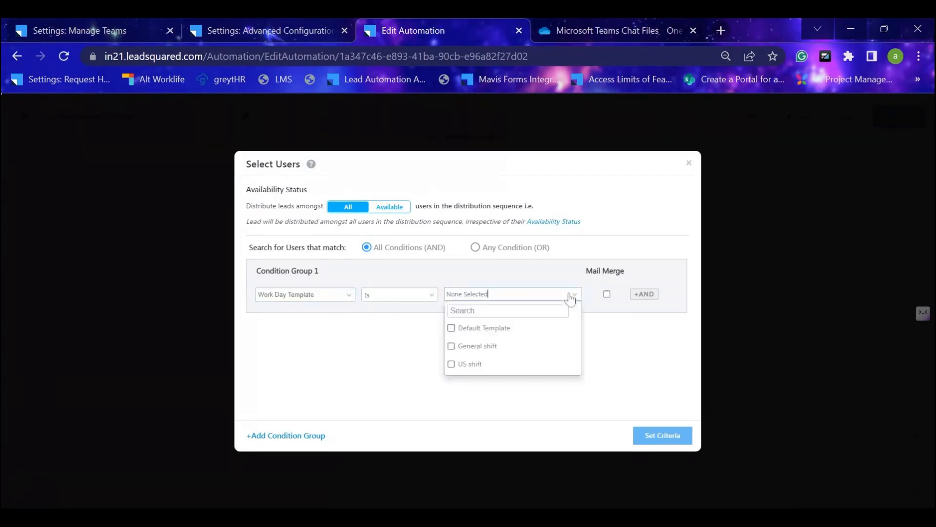
{"action": "left_click", "coordinate": [476, 347]}
{"action": "left_click", "coordinate": [655, 352]}
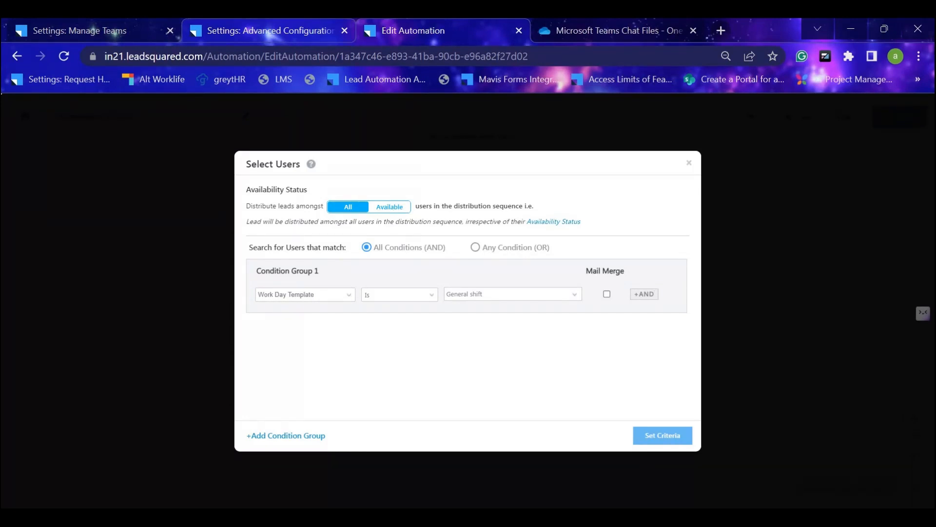
Return to the Manage Teams page and open the User Check-in settings under User Availability.
{"action": "left_click", "coordinate": [233, 29]}
{"action": "left_click", "coordinate": [102, 30]}
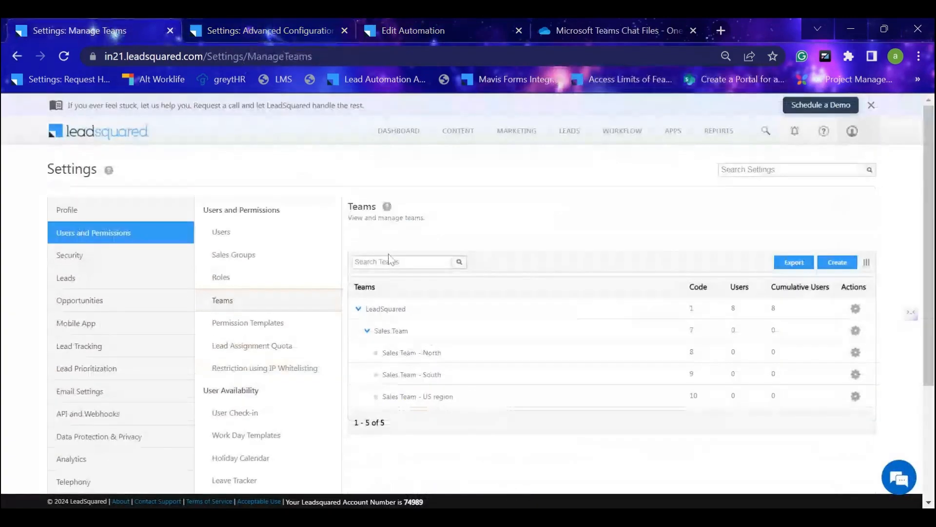
{"action": "scroll", "coordinate": [448, 274], "scroll_direction": "down", "scroll_amount": 2}
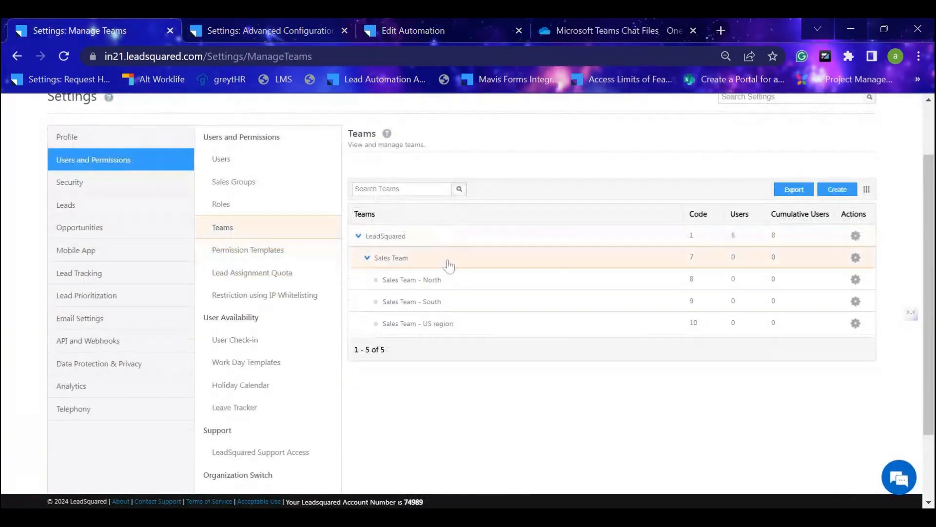
{"action": "left_click", "coordinate": [287, 347]}
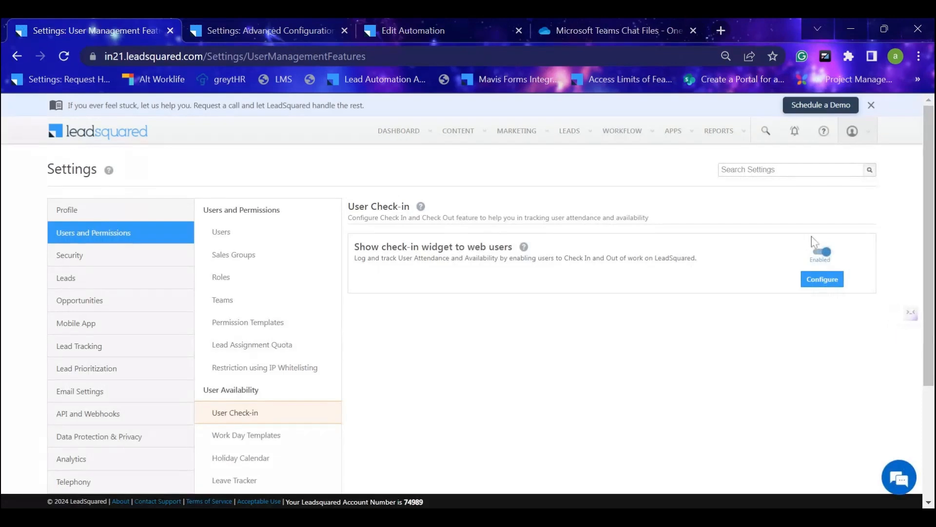
Configure User Check-in at role level and enable it for the Administrator and Sales User roles.
{"action": "left_click", "coordinate": [829, 285]}
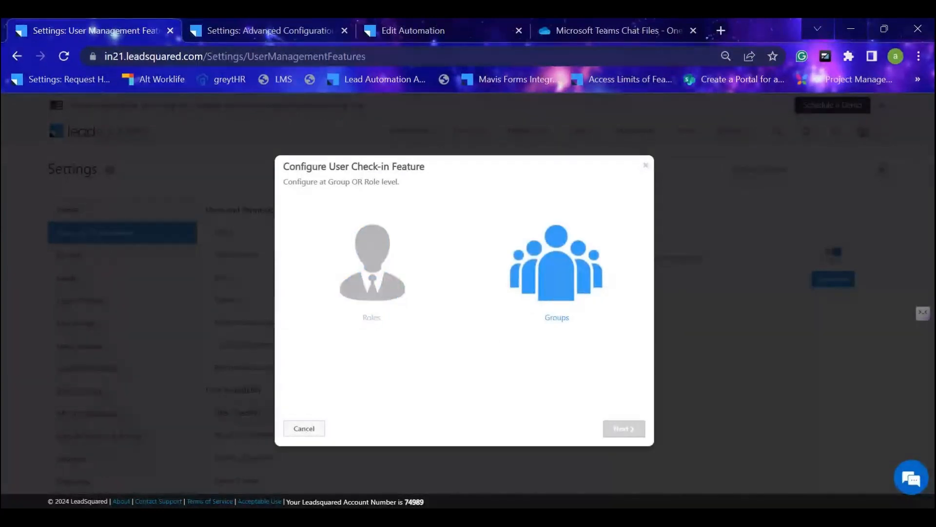
{"action": "left_click", "coordinate": [354, 281]}
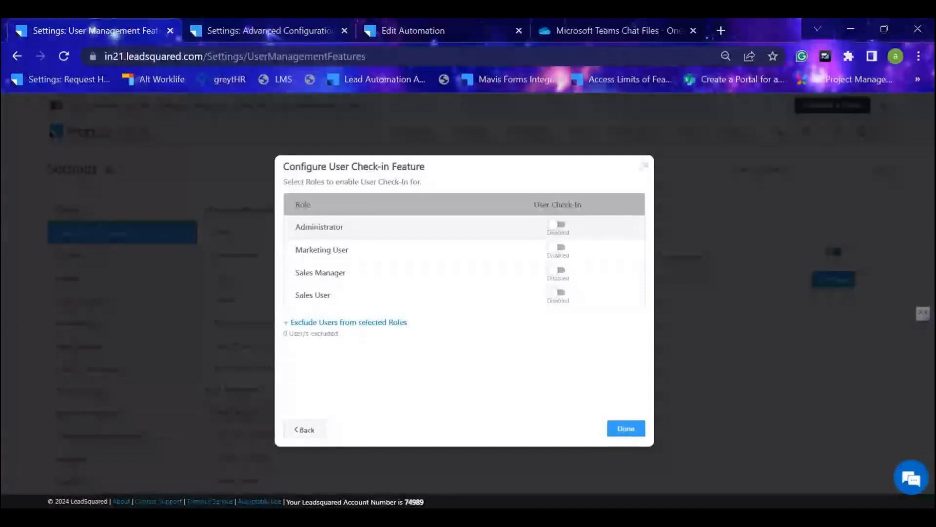
{"action": "left_click", "coordinate": [559, 226]}
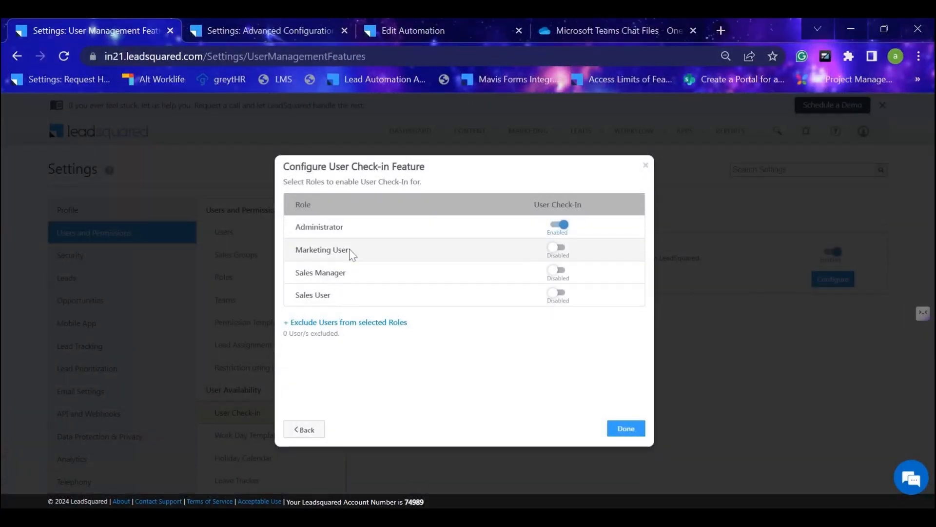
{"action": "left_click", "coordinate": [554, 294]}
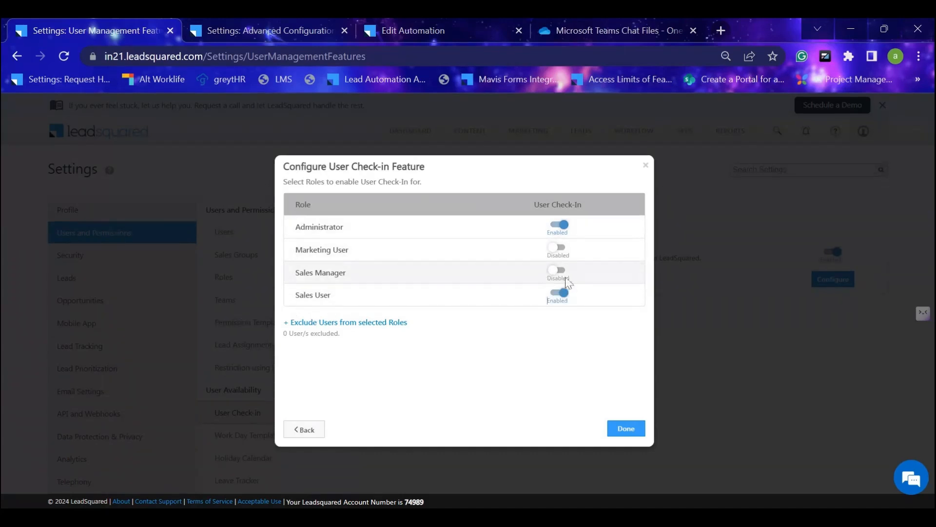
Exclude Test user 3 and Test user 4 from the check-in roles and save the check-in configuration.
{"action": "left_click", "coordinate": [368, 324]}
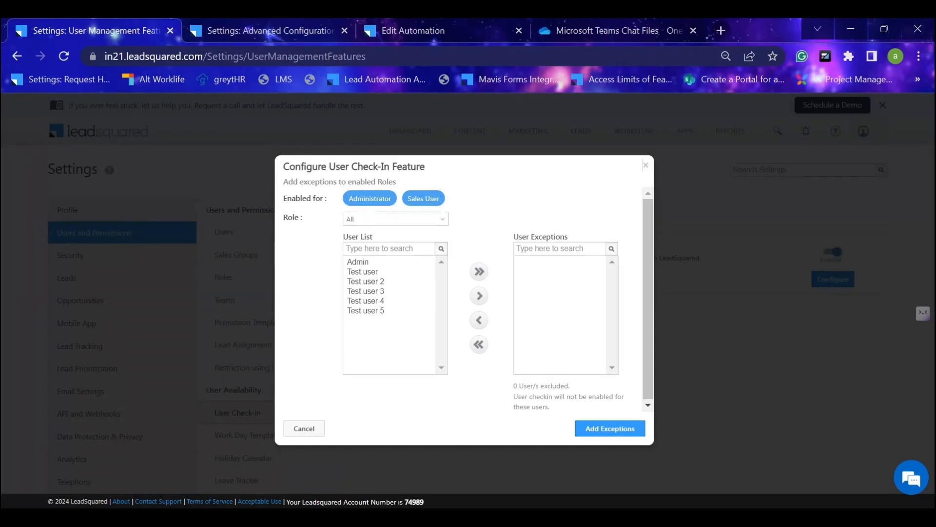
{"action": "left_click", "coordinate": [371, 291]}
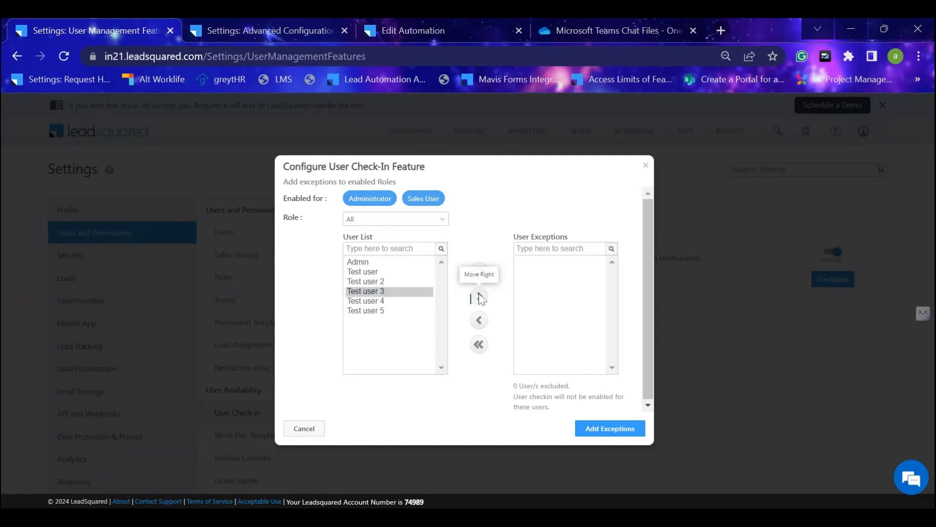
{"action": "left_click", "coordinate": [479, 295]}
{"action": "left_click", "coordinate": [384, 291]}
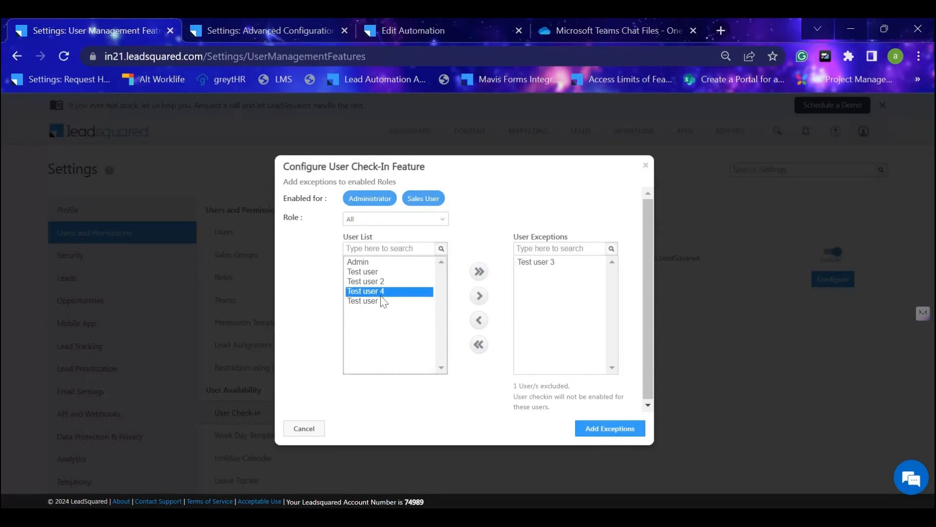
{"action": "left_click", "coordinate": [479, 295]}
{"action": "left_click", "coordinate": [620, 433]}
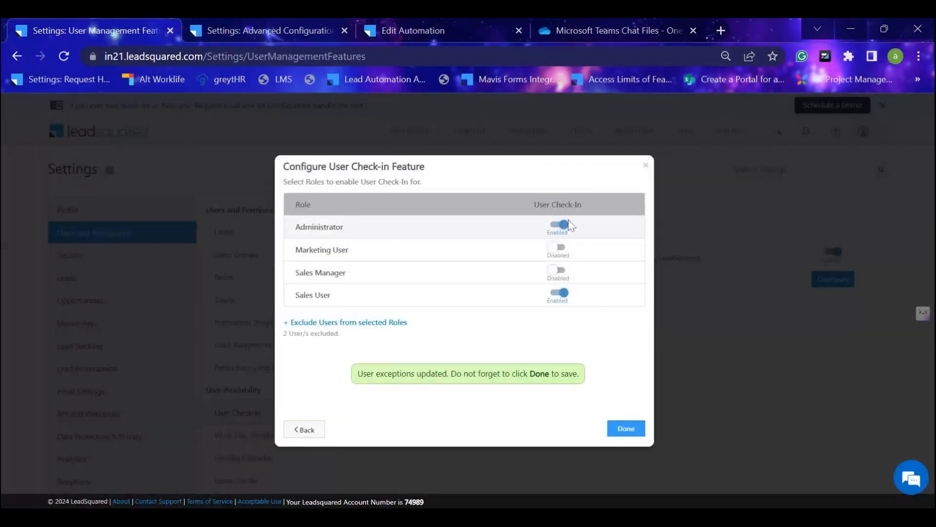
{"action": "left_click", "coordinate": [630, 428]}
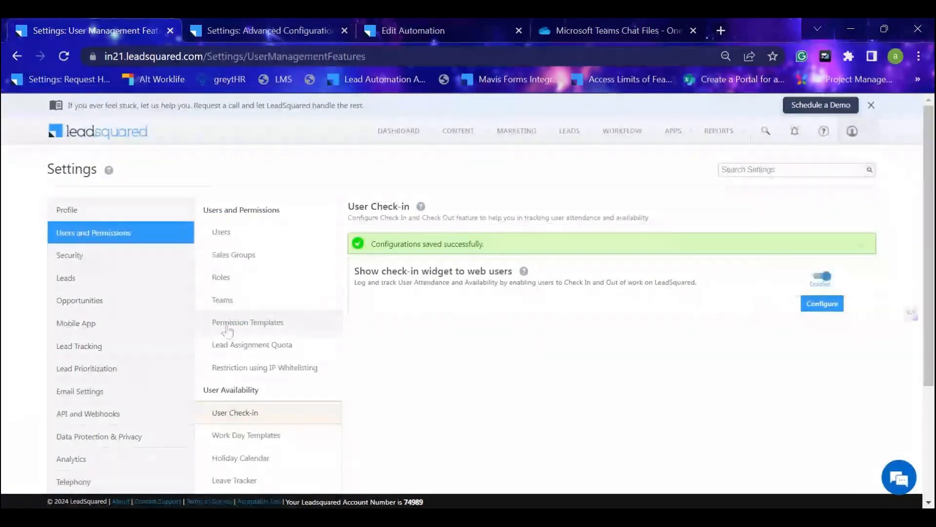
{"action": "mouse_move", "coordinate": [861, 138]}
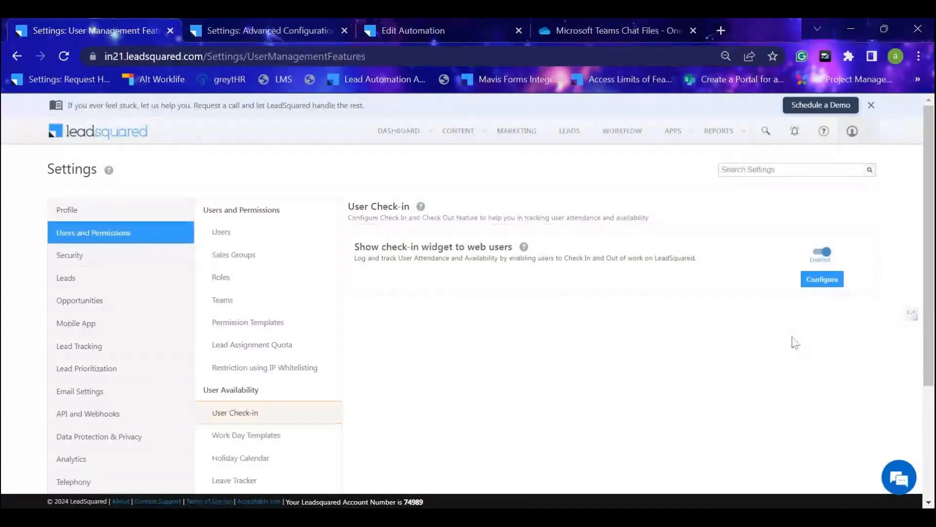
{"action": "scroll", "coordinate": [257, 341], "scroll_direction": "down", "scroll_amount": 2}
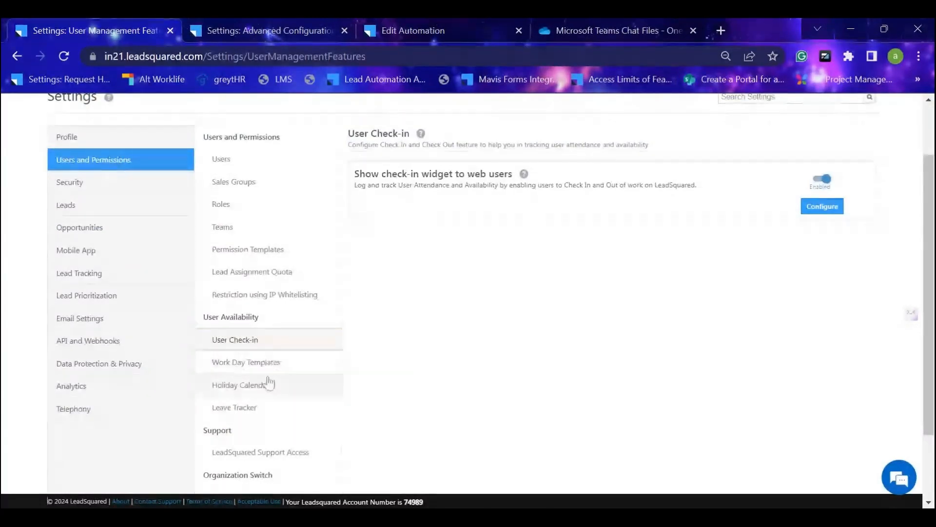
{"action": "scroll", "coordinate": [509, 314], "scroll_direction": "up", "scroll_amount": 2}
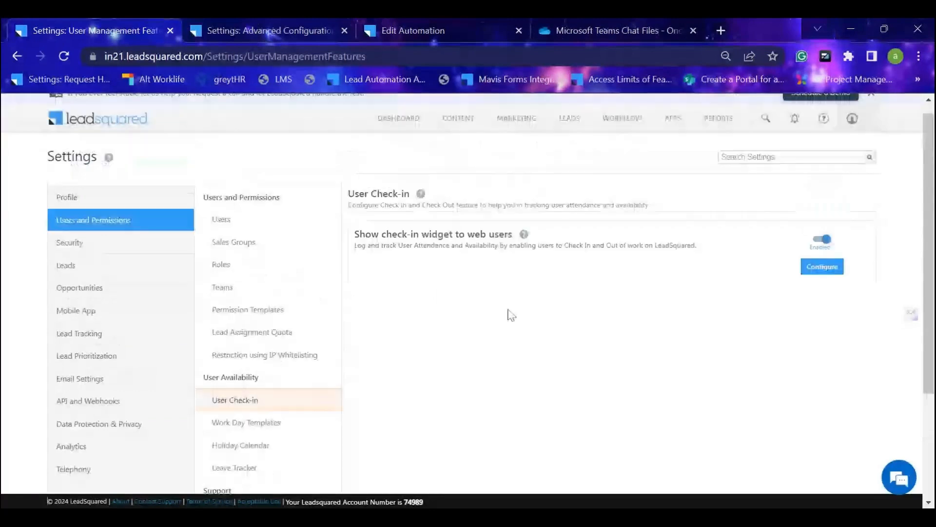
{"action": "scroll", "coordinate": [510, 318], "scroll_direction": "down", "scroll_amount": 2}
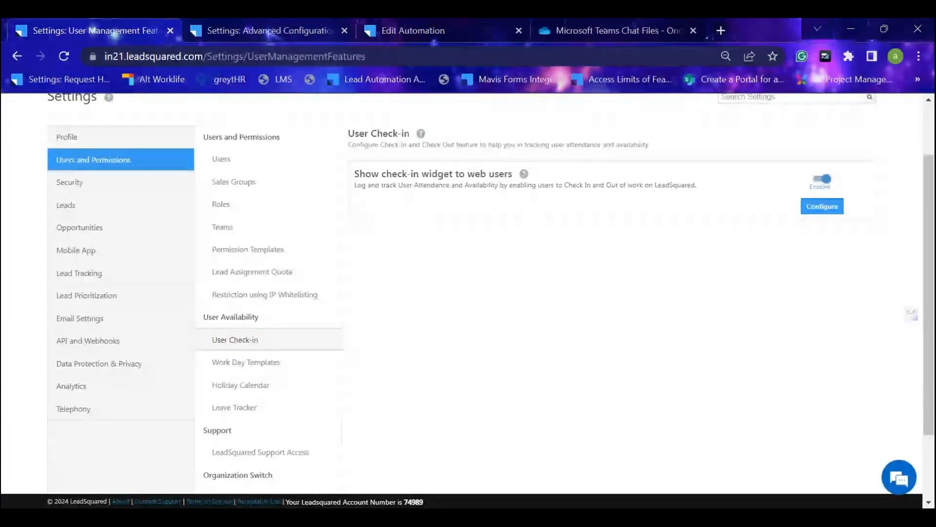
{"action": "scroll", "coordinate": [273, 344], "scroll_direction": "down", "scroll_amount": 3}
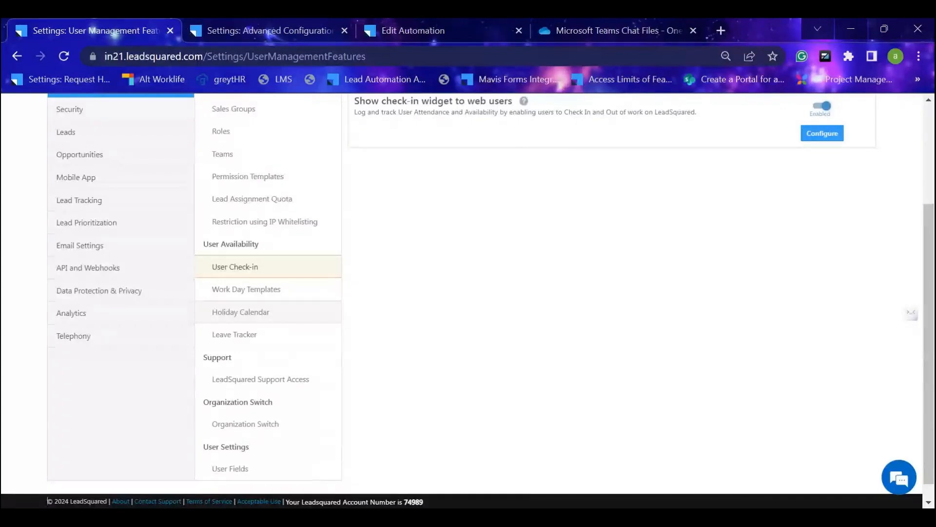
{"action": "scroll", "coordinate": [302, 378], "scroll_direction": "up", "scroll_amount": 3}
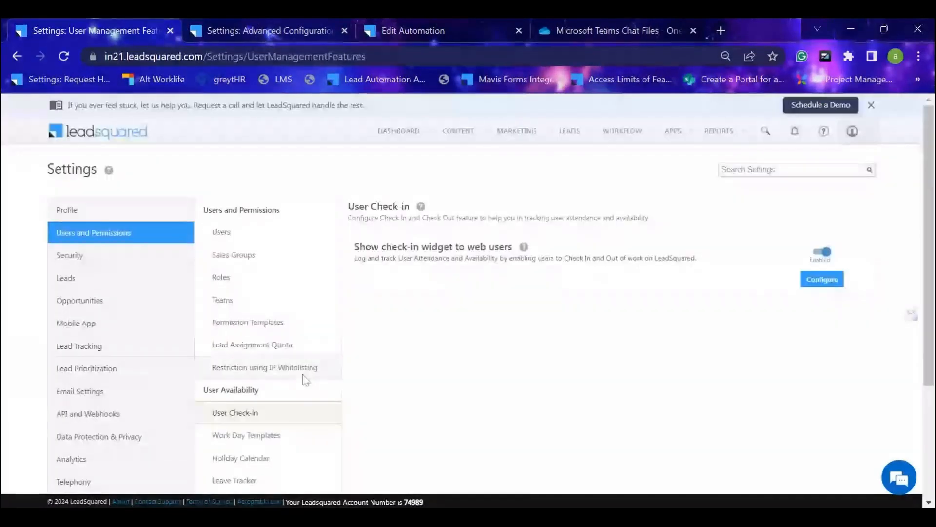
Open the Users list and check in as Admin in the welcome prompt.
{"action": "left_click", "coordinate": [281, 241]}
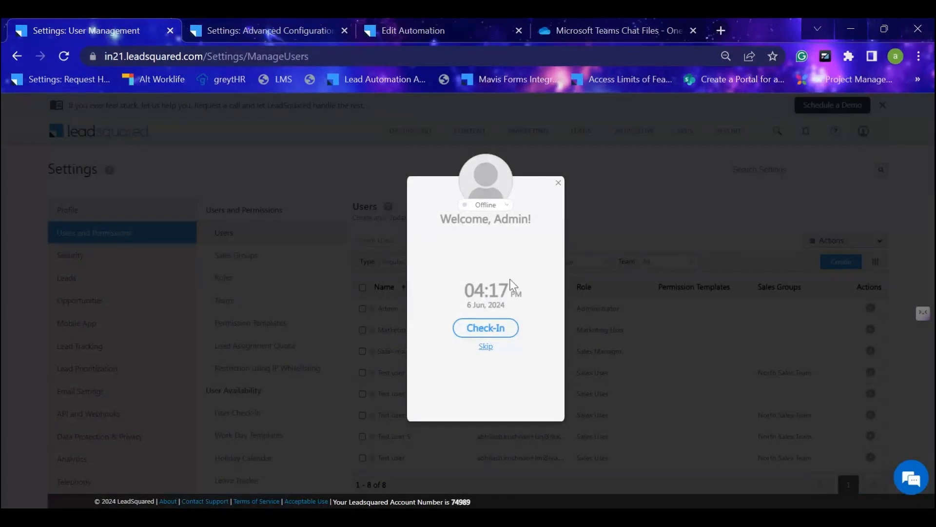
{"action": "left_click", "coordinate": [501, 328]}
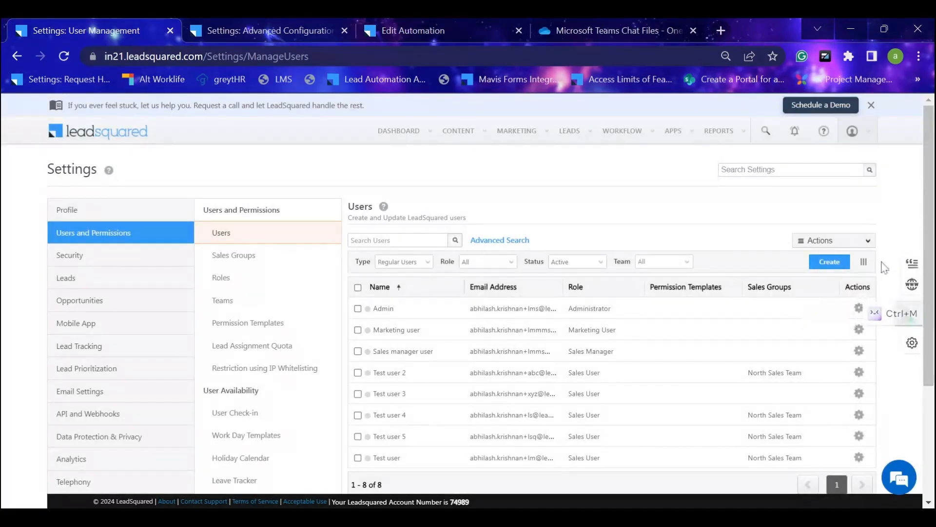
Open Admin's check-in status card, review the timer and check-out option, and return to the Users list.
{"action": "left_click", "coordinate": [904, 312]}
{"action": "left_click", "coordinate": [913, 116]}
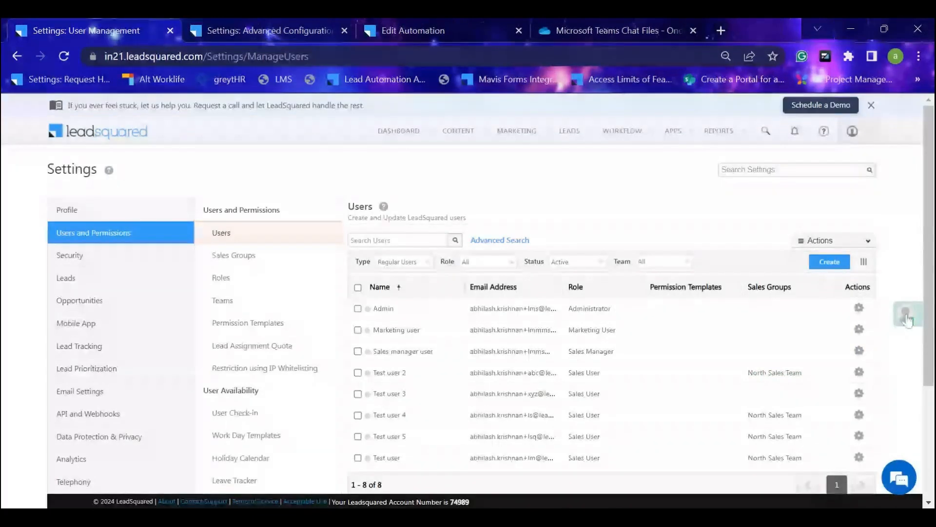
{"action": "left_click", "coordinate": [908, 316]}
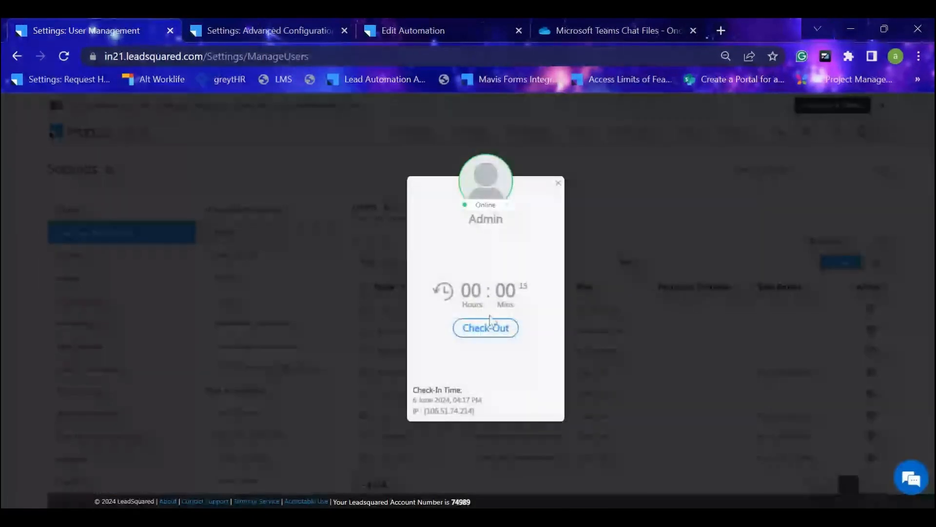
{"action": "left_click", "coordinate": [559, 184]}
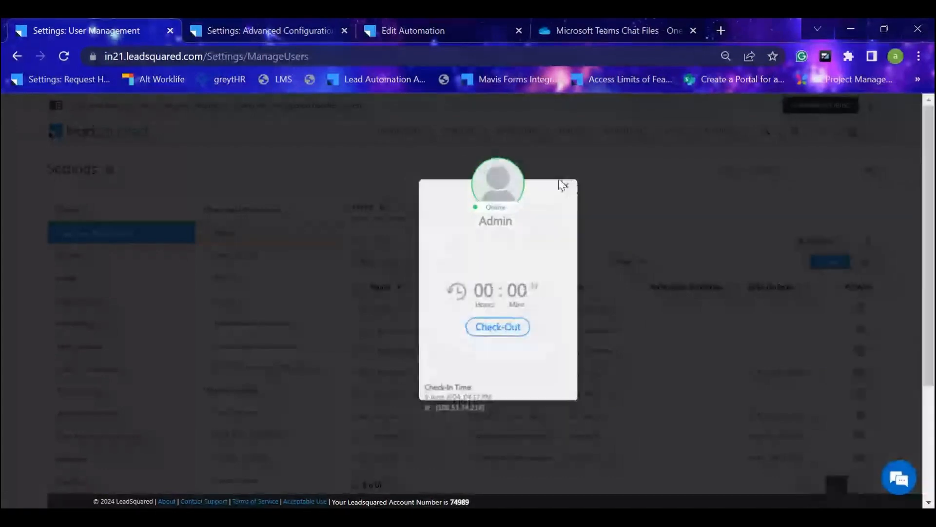
{"action": "scroll", "coordinate": [619, 171], "scroll_direction": "down", "scroll_amount": 2}
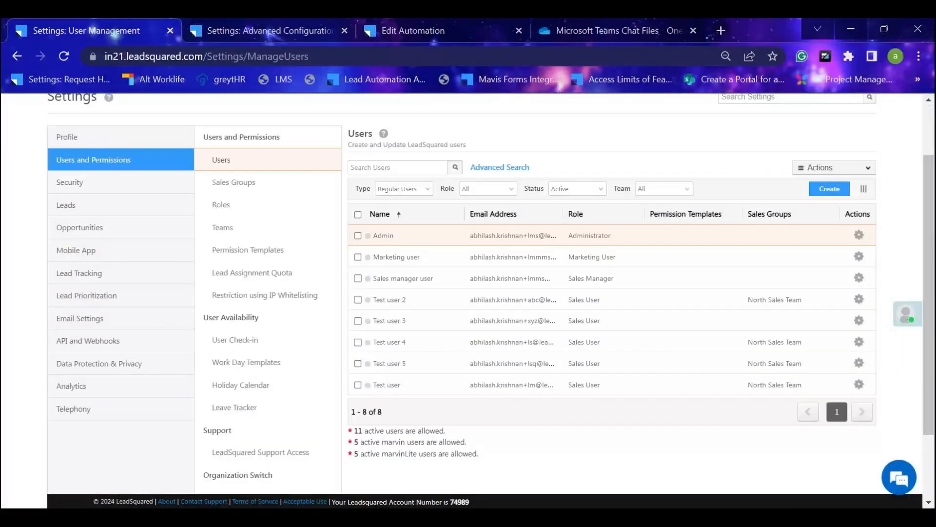
{"action": "scroll", "coordinate": [833, 258], "scroll_direction": "up", "scroll_amount": 2}
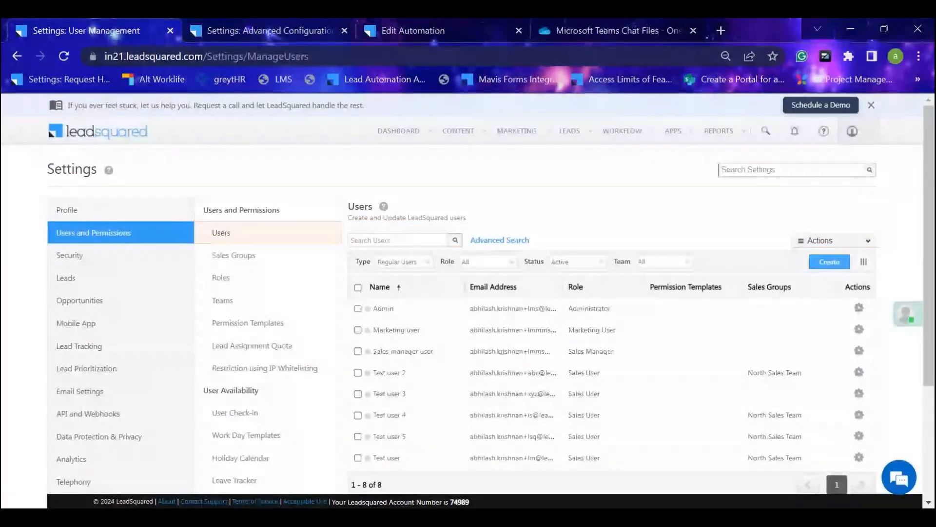
Review the basic details fields of the Create user form and close it without creating a user.
{"action": "left_click", "coordinate": [828, 263]}
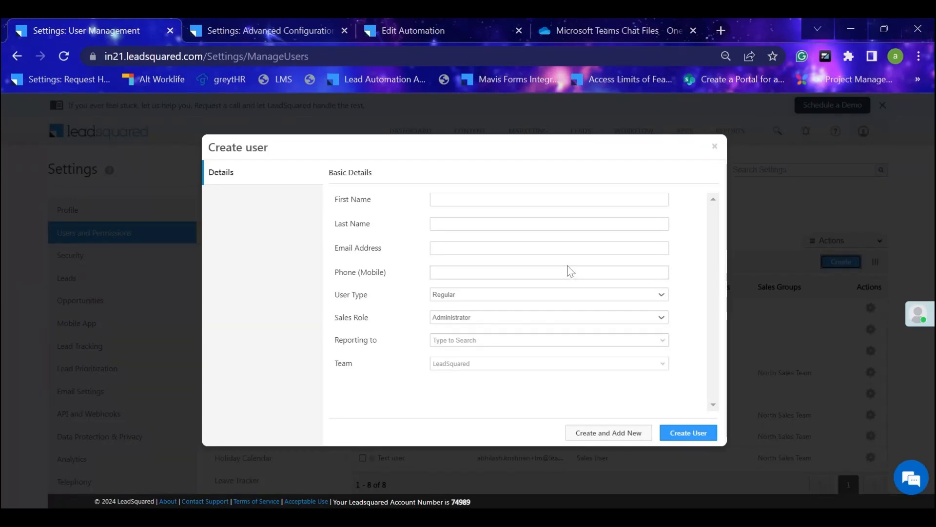
{"action": "left_click", "coordinate": [714, 146]}
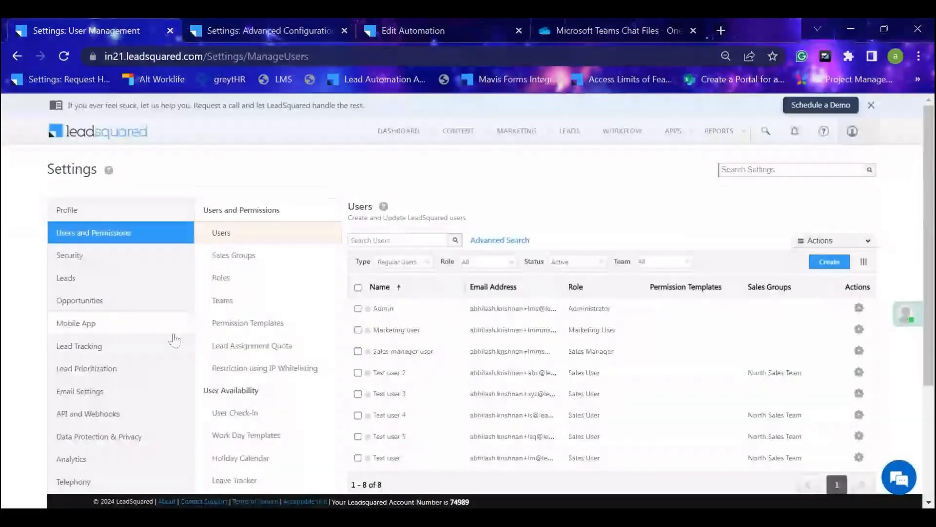
{"action": "scroll", "coordinate": [263, 292], "scroll_direction": "down", "scroll_amount": 3}
{"action": "scroll", "coordinate": [272, 257], "scroll_direction": "up", "scroll_amount": 3}
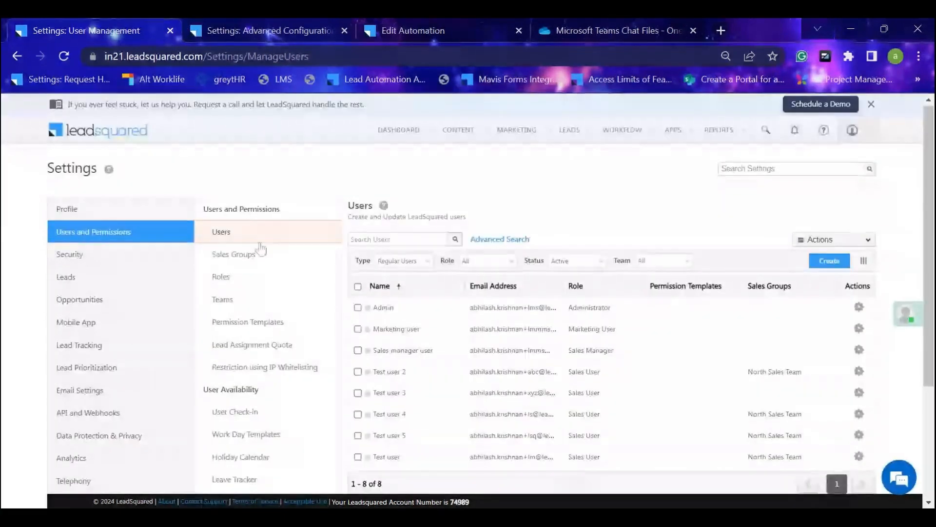
Create a custom field under User Fields with the display name "background verification completed".
{"action": "scroll", "coordinate": [266, 254], "scroll_direction": "down", "scroll_amount": 3}
{"action": "left_click", "coordinate": [247, 450]}
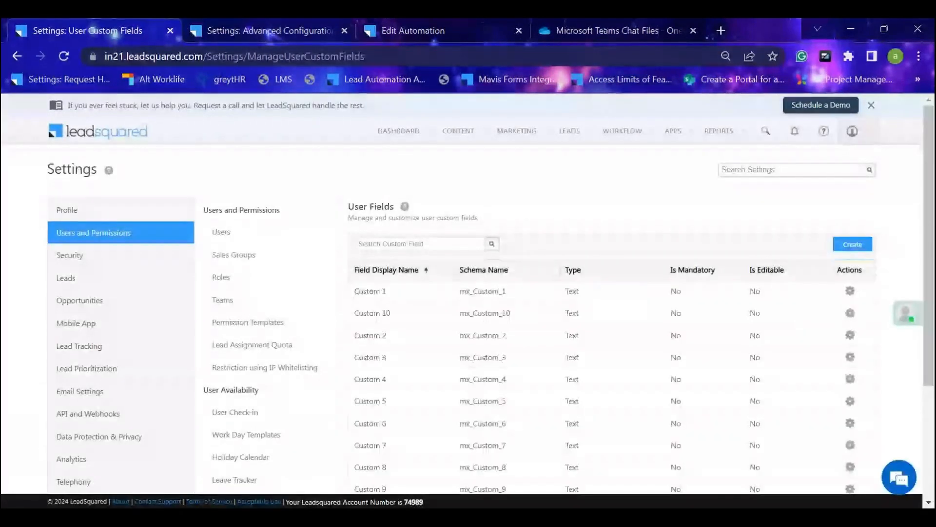
{"action": "left_click", "coordinate": [853, 244]}
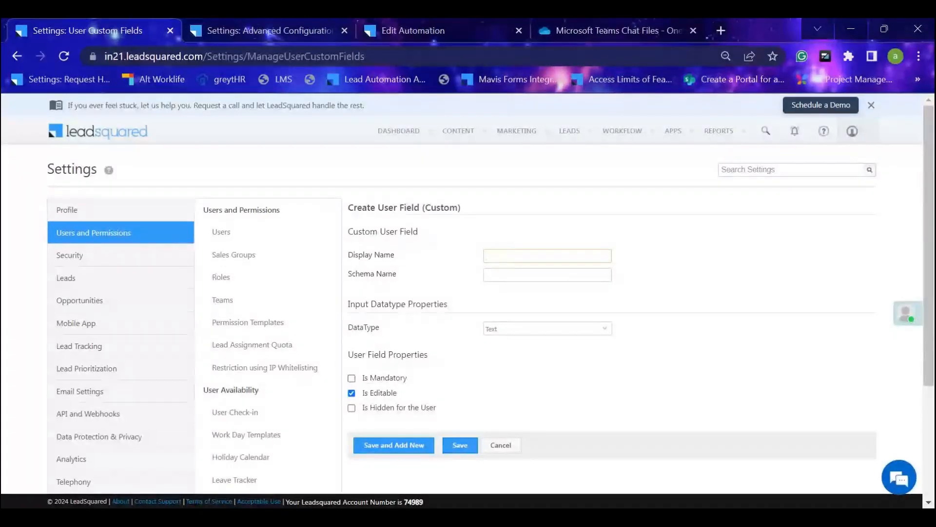
{"action": "type", "text": "OBackhrou"}
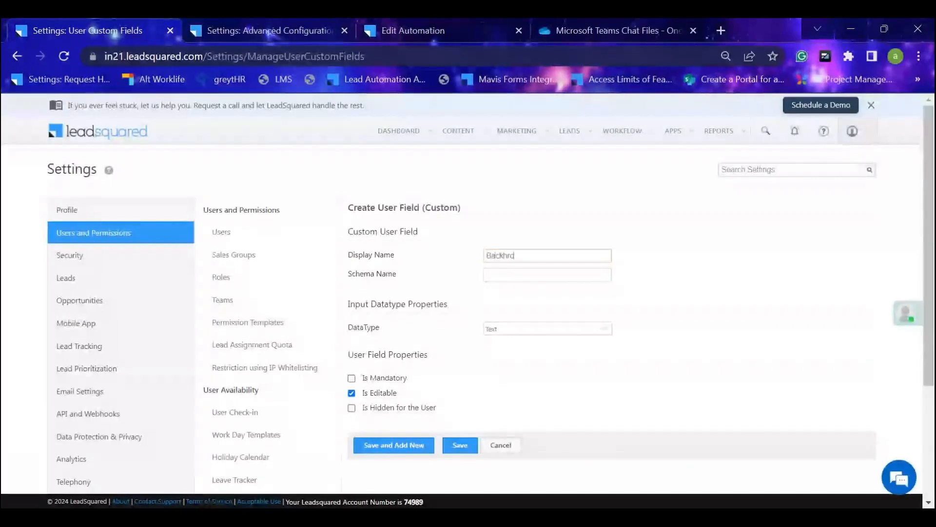
{"action": "key", "text": "BackSpace"}
{"action": "key", "text": "BackSpace"}
{"action": "key", "text": "BackSpace"}
{"action": "key", "text": "BackSpace"}
{"action": "type", "text": "ground"}
{"action": "key", "text": "Down"}
{"action": "key", "text": "Return"}
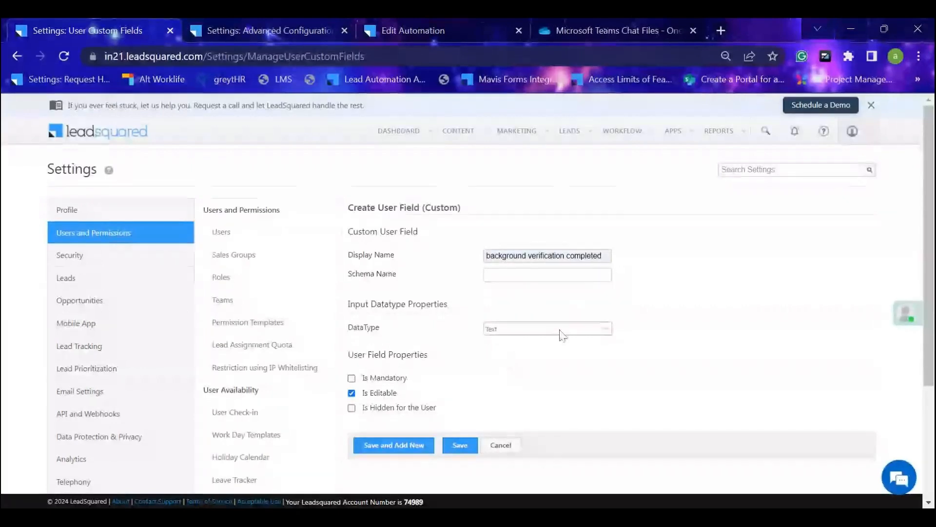
Set the field's data type to DropDown with an empty default and the options Yes, No and Pending.
{"action": "left_click", "coordinate": [604, 328]}
{"action": "left_click", "coordinate": [604, 327]}
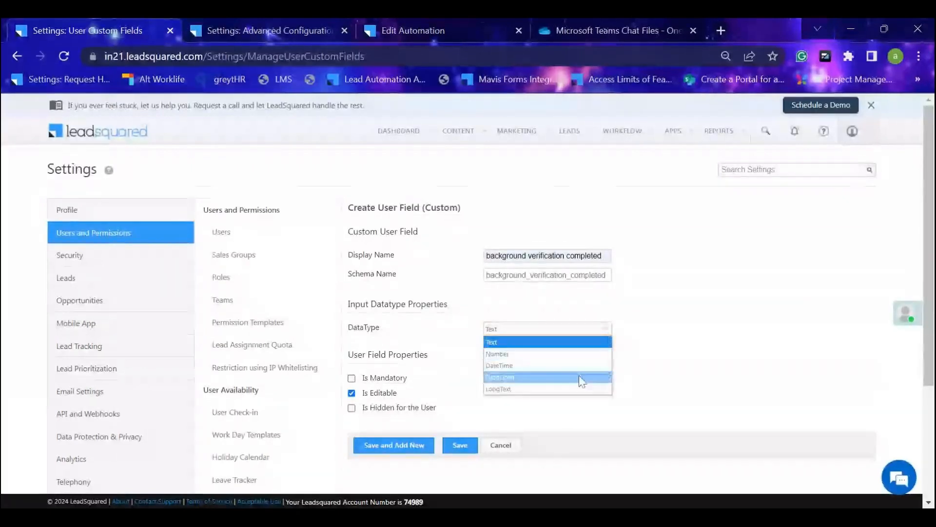
{"action": "left_click", "coordinate": [576, 382]}
{"action": "left_click", "coordinate": [619, 330]}
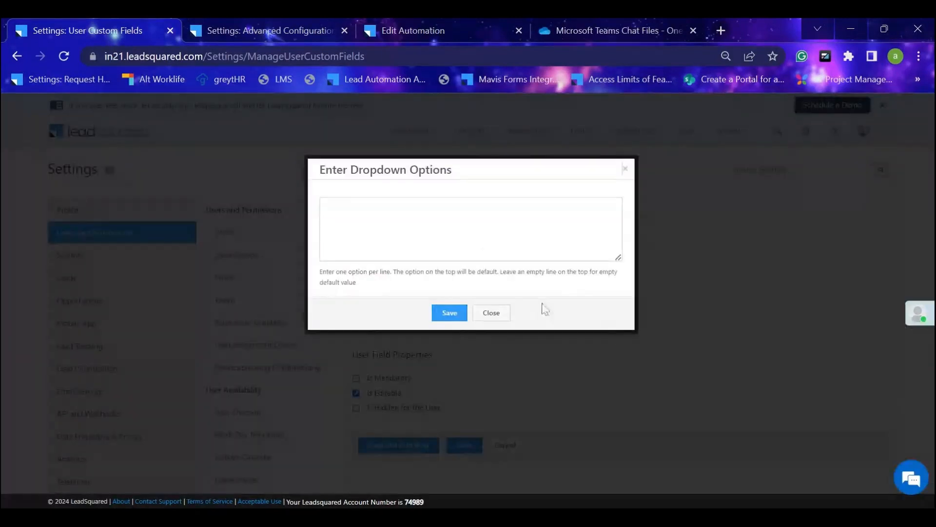
{"action": "type", "text": "Yes"}
{"action": "key", "text": "Return"}
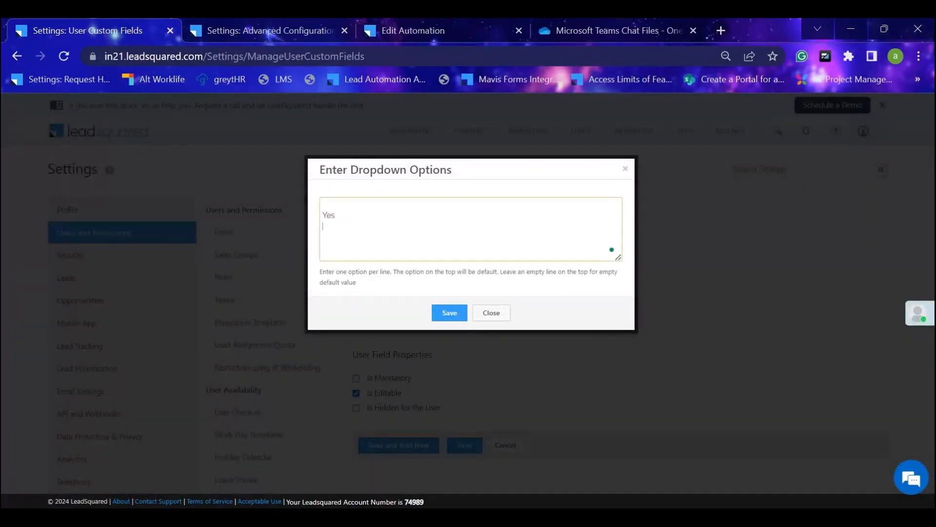
{"action": "type", "text": "No"}
{"action": "key", "text": "Return"}
{"action": "type", "text": "Pending"}
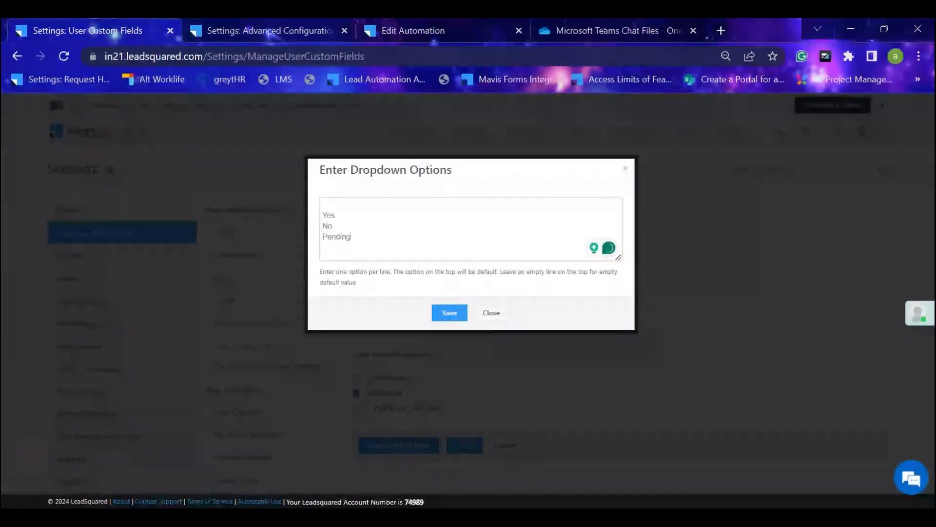
{"action": "left_click", "coordinate": [449, 314]}
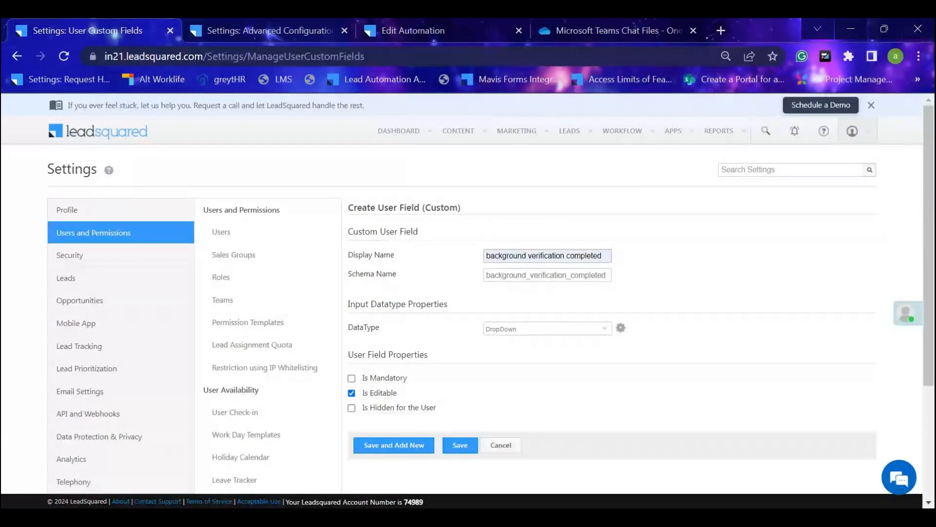
Make the background verification completed field mandatory and save it.
{"action": "left_click", "coordinate": [352, 379]}
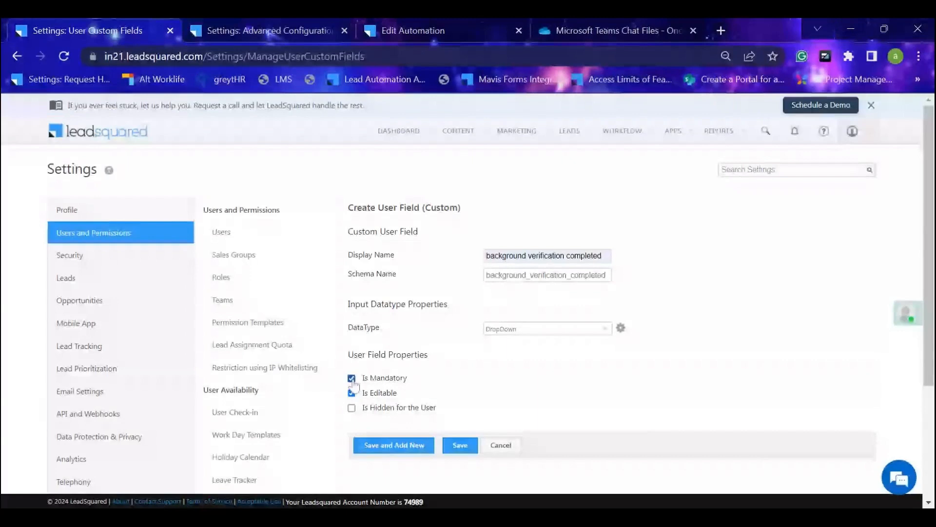
{"action": "mouse_move", "coordinate": [392, 394]}
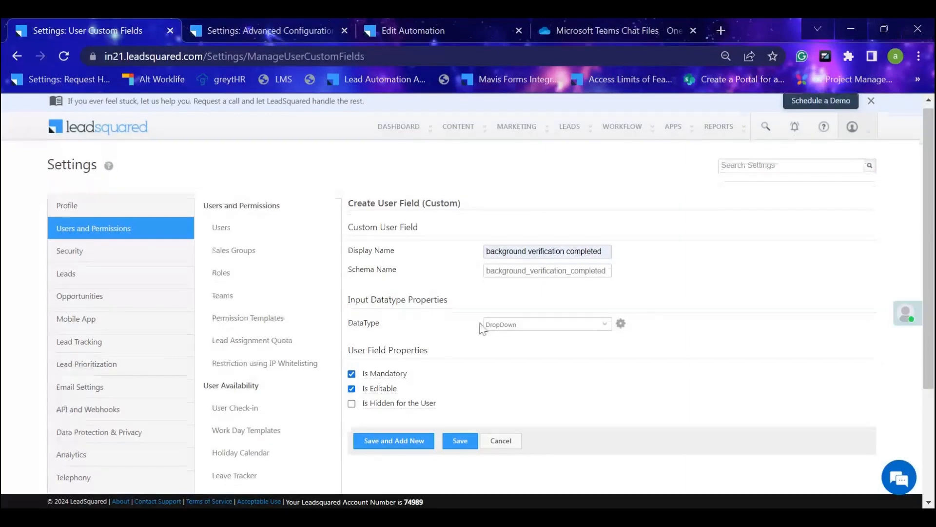
{"action": "scroll", "coordinate": [435, 318], "scroll_direction": "down", "scroll_amount": 3}
{"action": "left_click", "coordinate": [460, 299]}
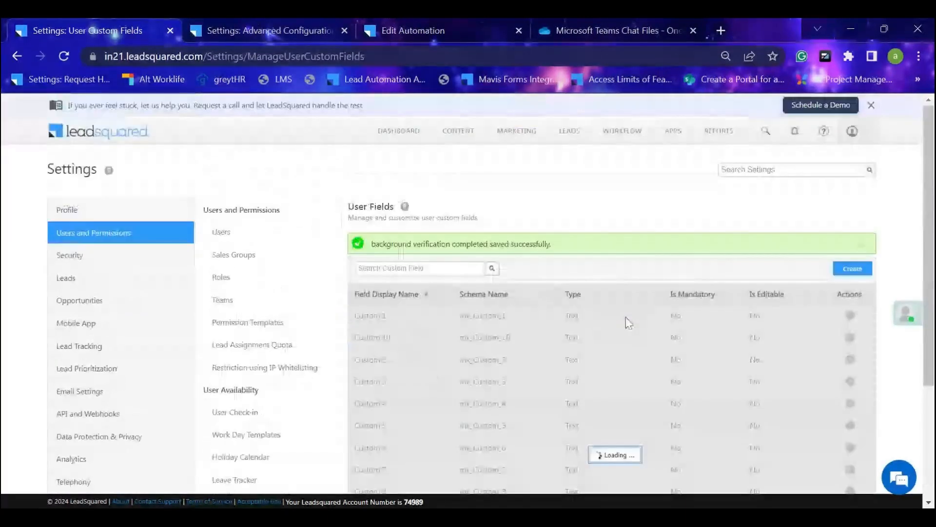
Inspect the background verification completed field in the Create user form from the Users list, and close the form.
{"action": "left_click", "coordinate": [285, 235]}
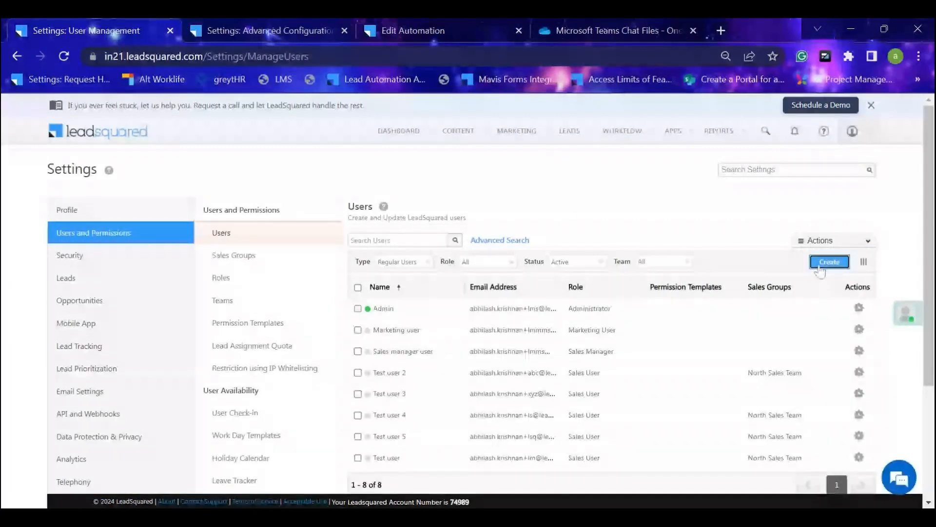
{"action": "left_click", "coordinate": [819, 266]}
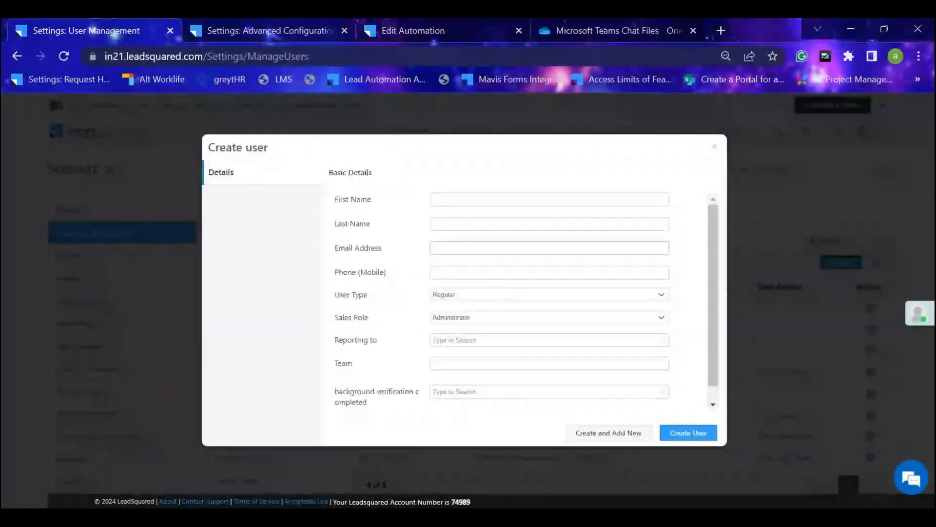
{"action": "scroll", "coordinate": [329, 381], "scroll_direction": "down", "scroll_amount": 1}
{"action": "left_click_drag", "start_coordinate": [328, 380], "coordinate": [379, 393]}
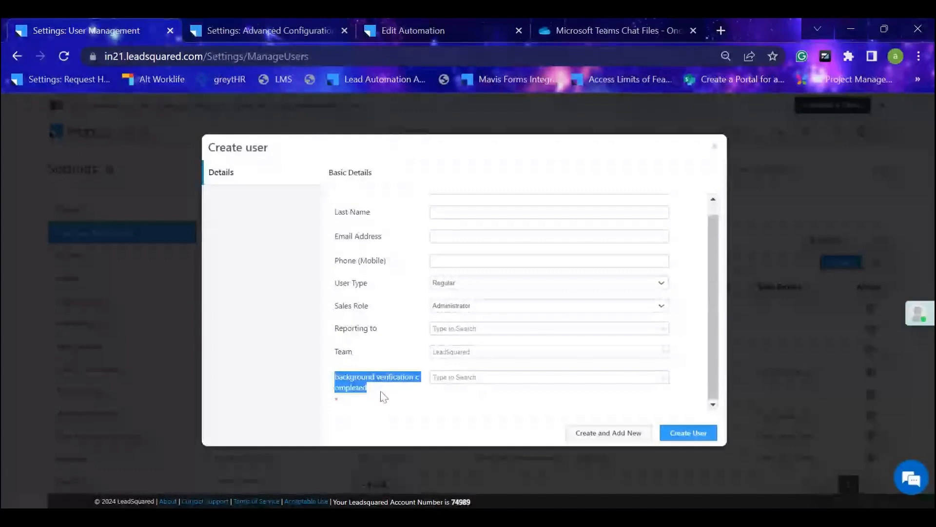
{"action": "left_click", "coordinate": [384, 396]}
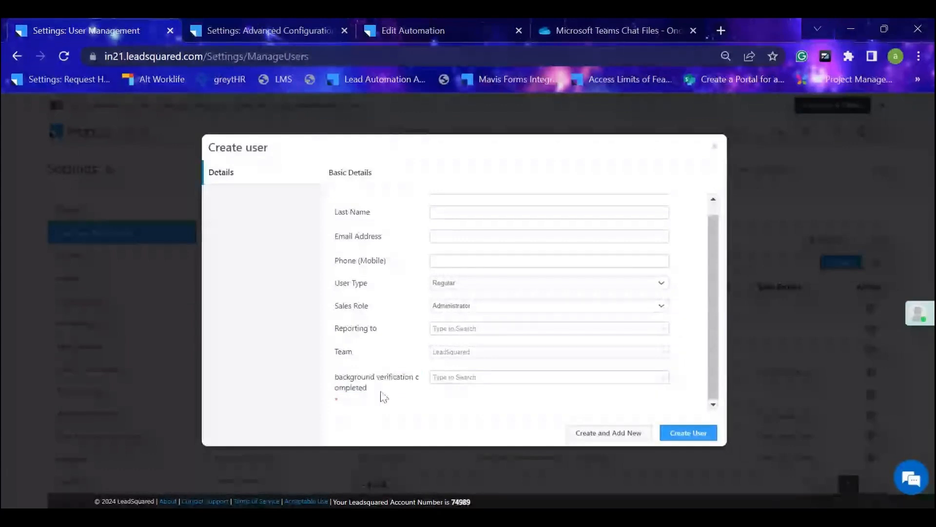
{"action": "left_click", "coordinate": [503, 378]}
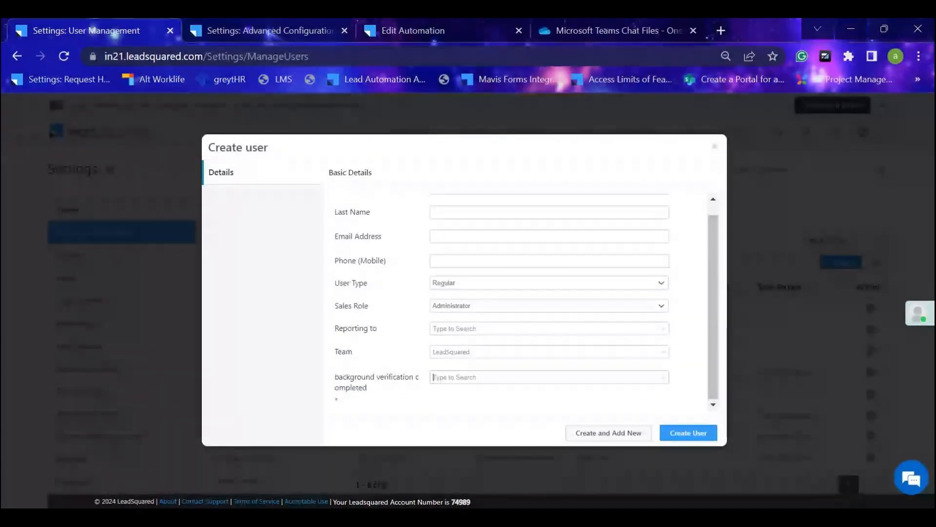
{"action": "left_click", "coordinate": [663, 377]}
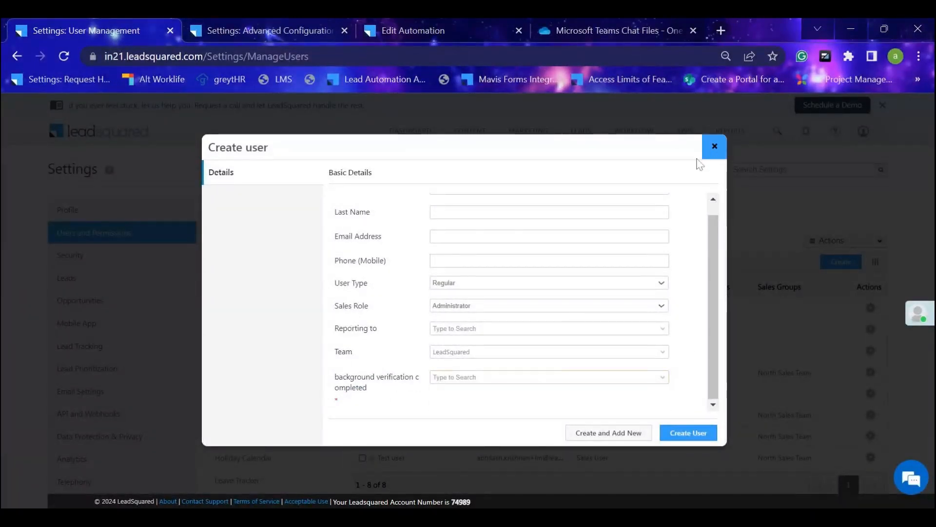
{"action": "left_click", "coordinate": [715, 146]}
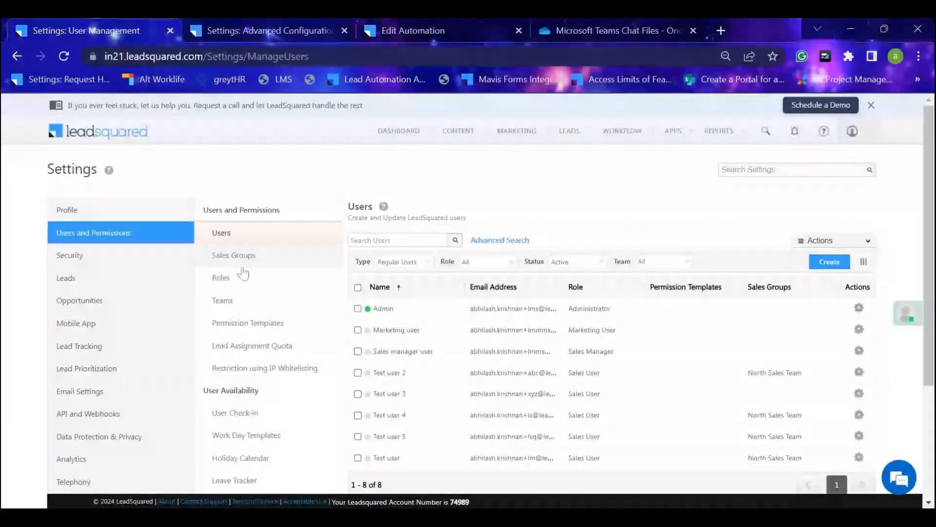
Open the Lead Fields settings and open Manage Leads in a separate browser tab.
{"action": "scroll", "coordinate": [255, 297], "scroll_direction": "down", "scroll_amount": 3}
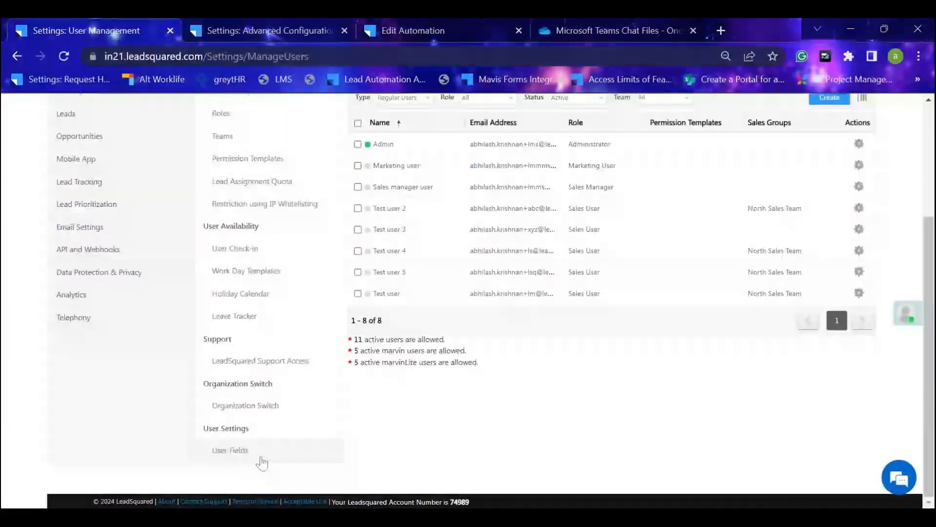
{"action": "scroll", "coordinate": [262, 464], "scroll_direction": "up", "scroll_amount": 3}
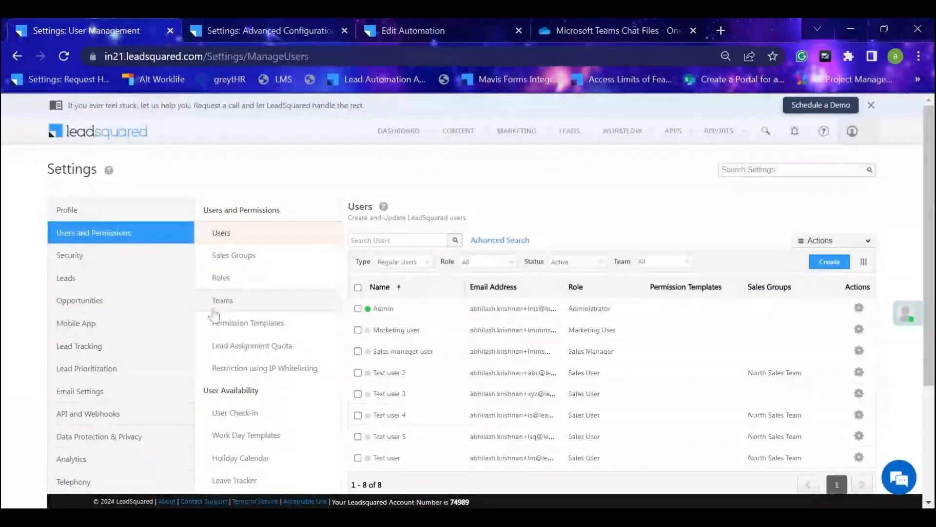
{"action": "left_click", "coordinate": [149, 282]}
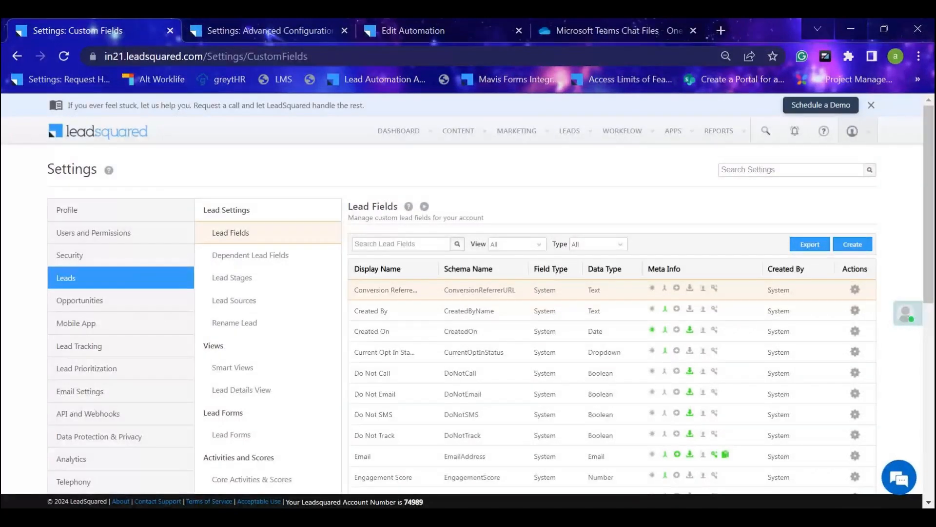
{"action": "mouse_move", "coordinate": [570, 131]}
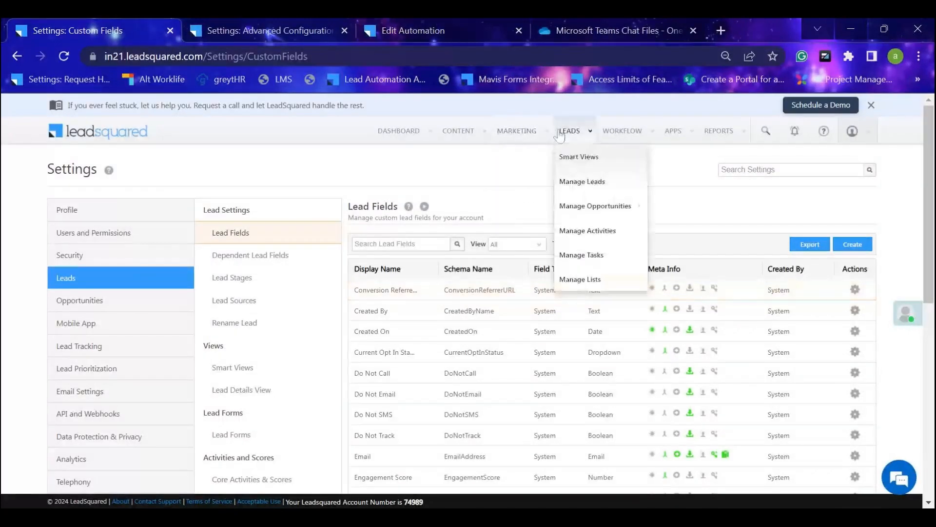
{"action": "middle_click", "coordinate": [576, 185]}
{"action": "left_click", "coordinate": [222, 29]}
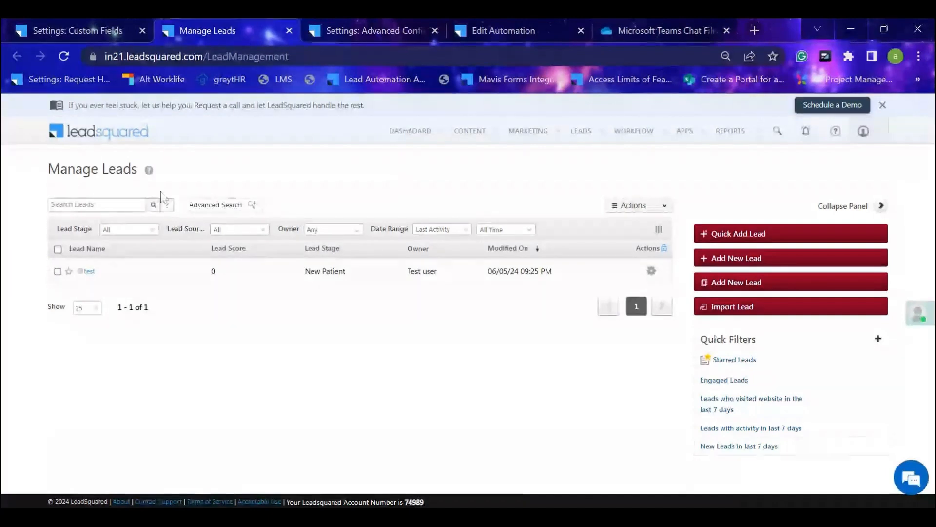
Review the Add New Lead form in Manage Leads and close it without adding a lead.
{"action": "left_click", "coordinate": [44, 27]}
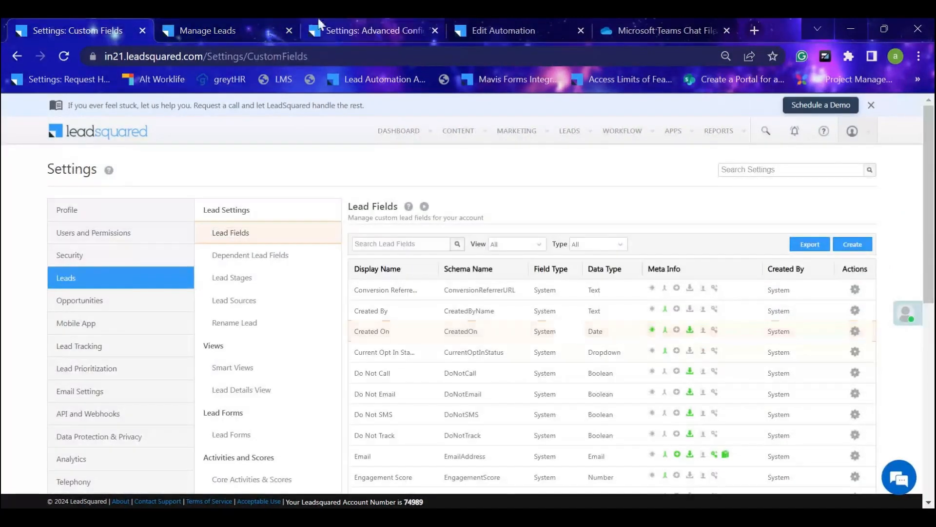
{"action": "left_click", "coordinate": [205, 30]}
{"action": "left_click", "coordinate": [739, 261]}
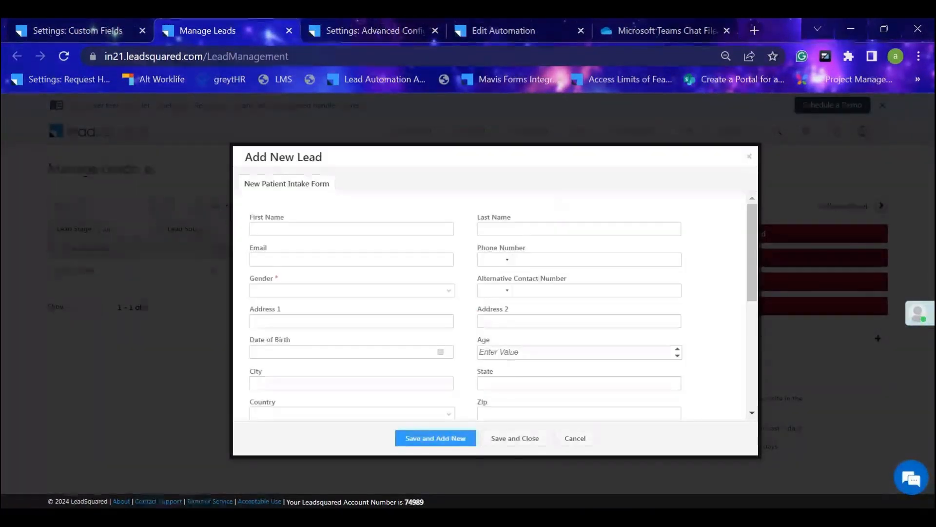
{"action": "left_click", "coordinate": [748, 157]}
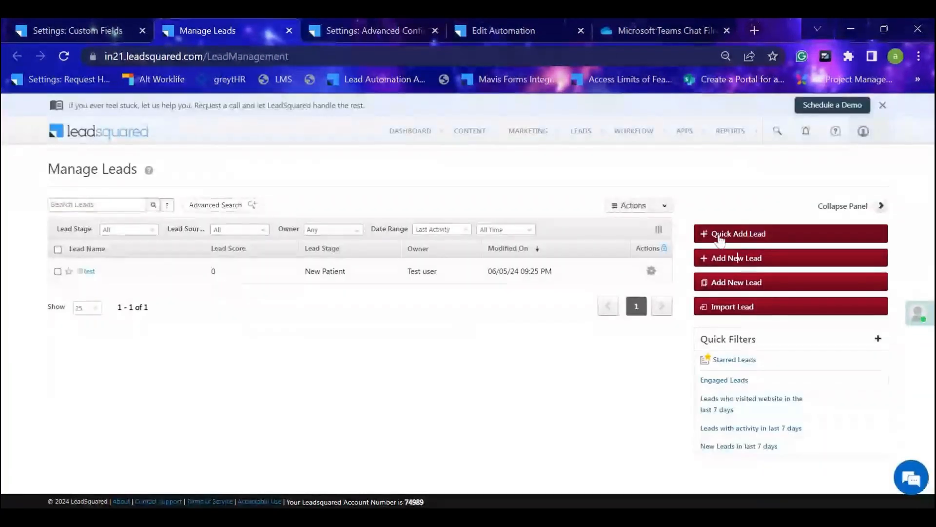
Review the Quick Add Lead form and close it, and examine the fields of the full New Patient Intake Form for adding a lead.
{"action": "left_click", "coordinate": [720, 235]}
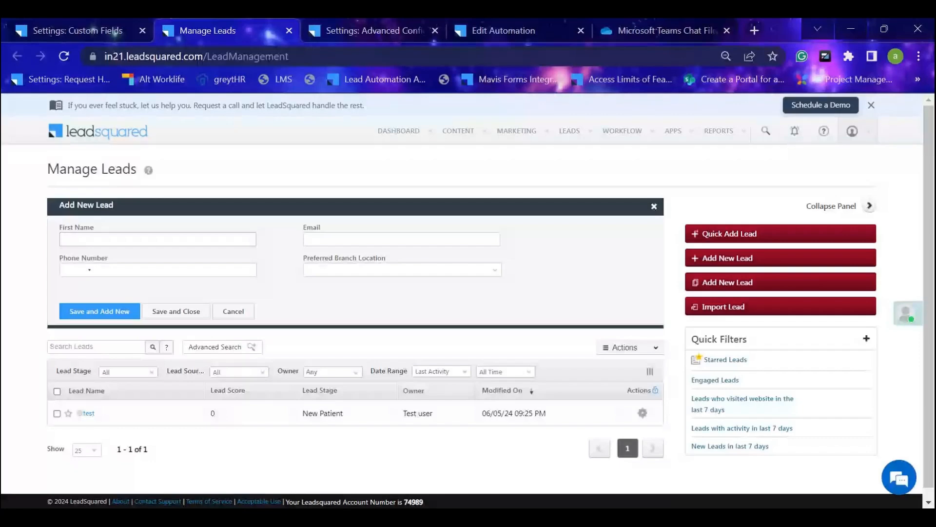
{"action": "left_click", "coordinate": [652, 208]}
{"action": "left_click", "coordinate": [729, 258]}
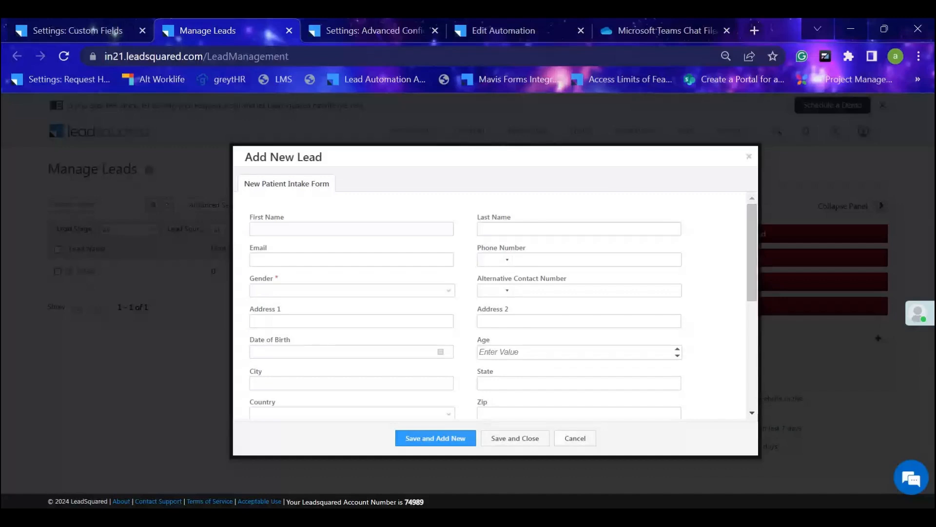
{"action": "scroll", "coordinate": [393, 244], "scroll_direction": "down", "scroll_amount": 3}
{"action": "scroll", "coordinate": [412, 217], "scroll_direction": "up", "scroll_amount": 3}
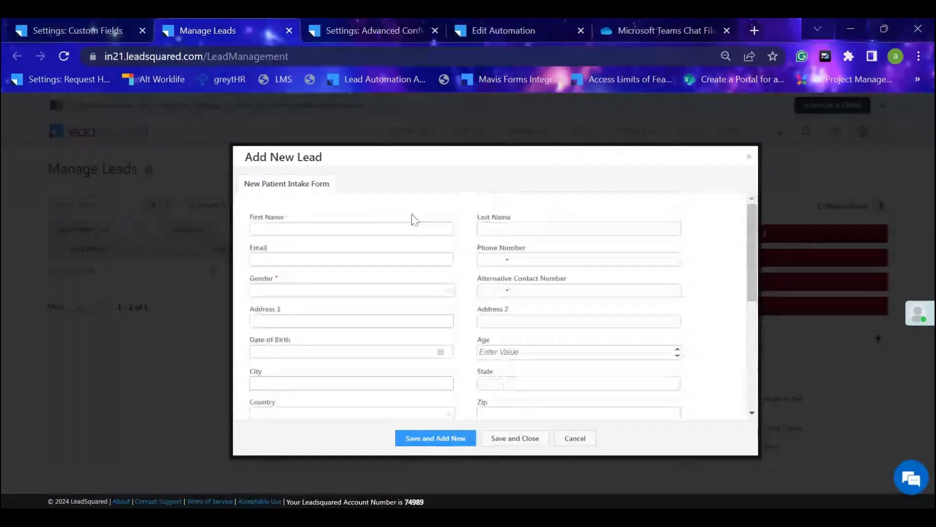
{"action": "scroll", "coordinate": [408, 288], "scroll_direction": "down", "scroll_amount": 3}
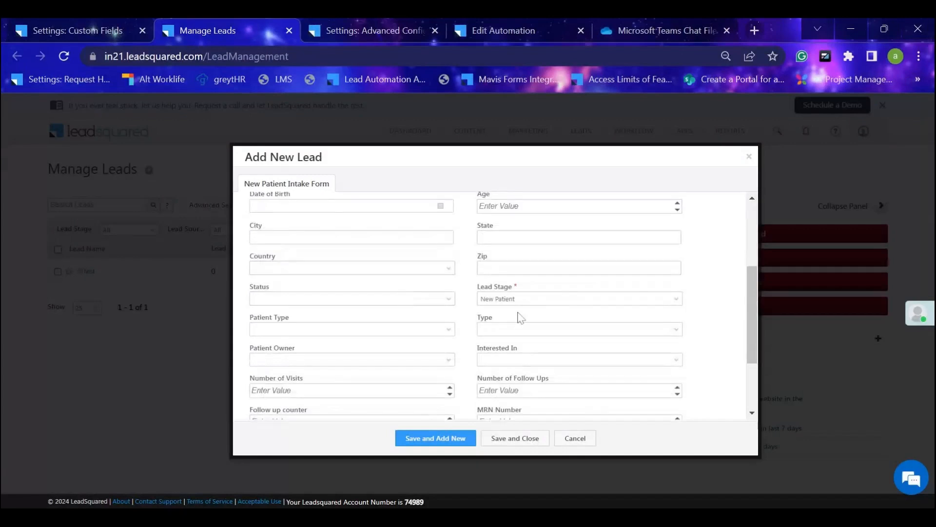
{"action": "scroll", "coordinate": [520, 316], "scroll_direction": "up", "scroll_amount": 3}
{"action": "scroll", "coordinate": [520, 317], "scroll_direction": "down", "scroll_amount": 10}
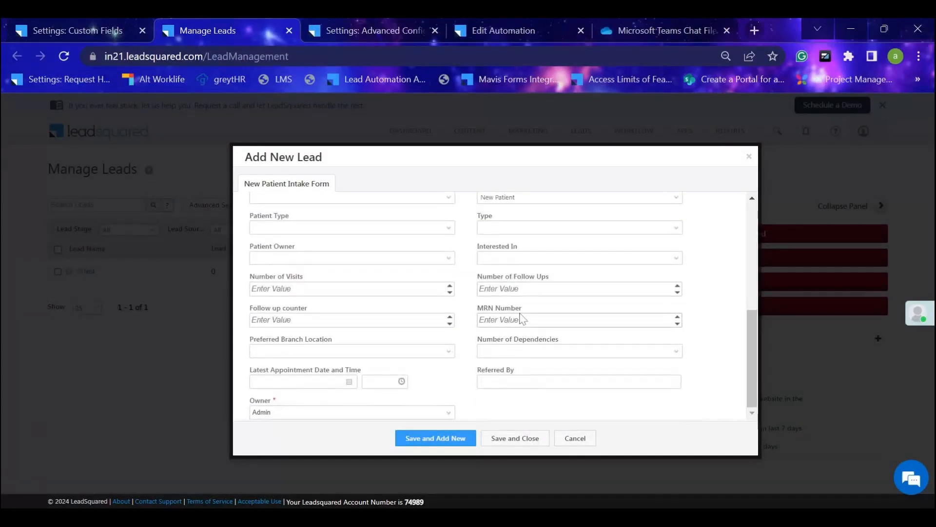
{"action": "scroll", "coordinate": [520, 318], "scroll_direction": "up", "scroll_amount": 10}
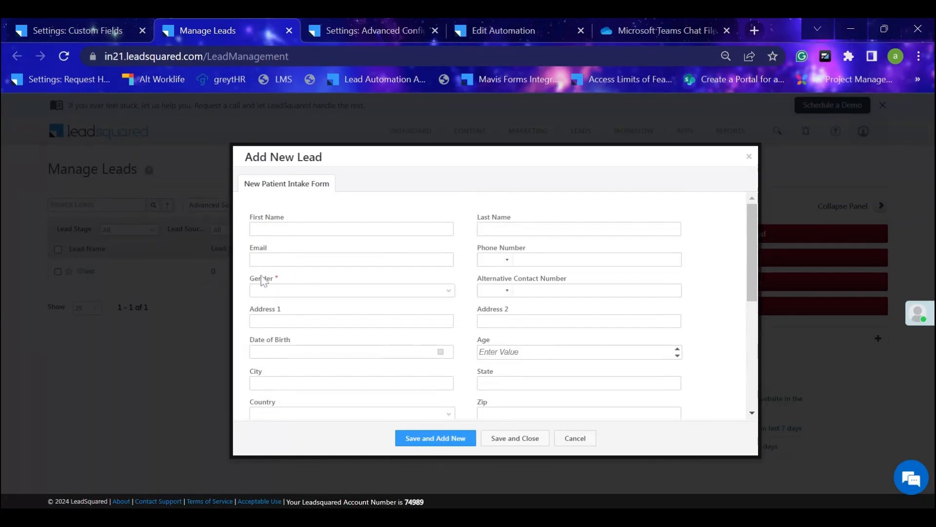
{"action": "scroll", "coordinate": [366, 328], "scroll_direction": "down", "scroll_amount": 10}
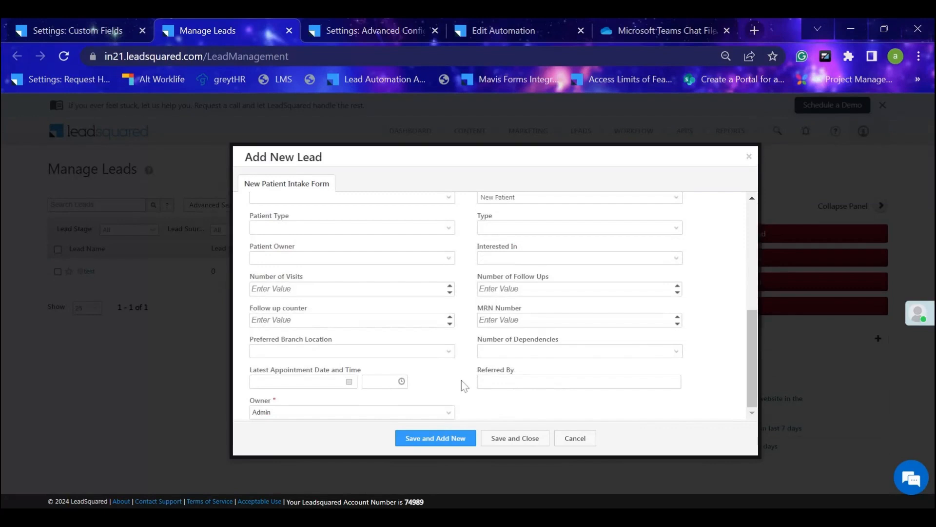
Compare the Lead Fields settings list with the fields in the New Patient Intake Form.
{"action": "left_click", "coordinate": [105, 30]}
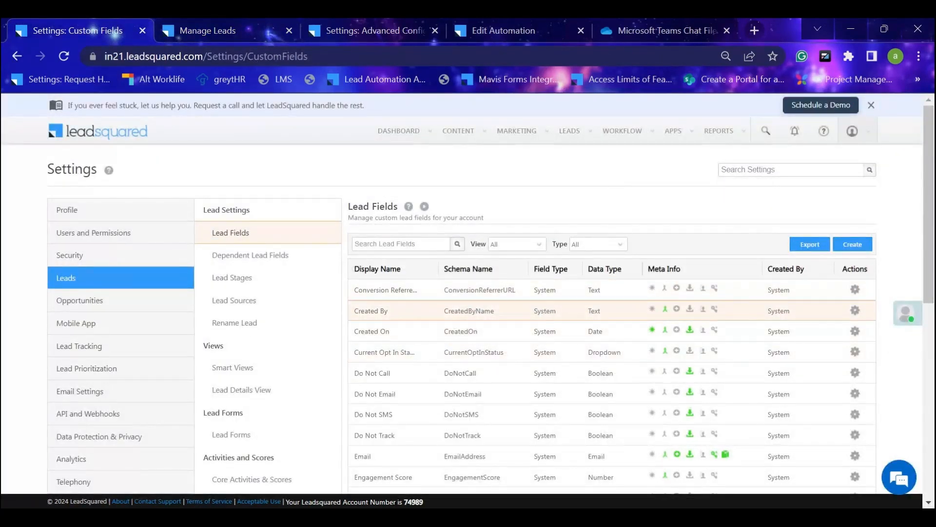
{"action": "left_click", "coordinate": [247, 25]}
{"action": "scroll", "coordinate": [410, 226], "scroll_direction": "up", "scroll_amount": 3}
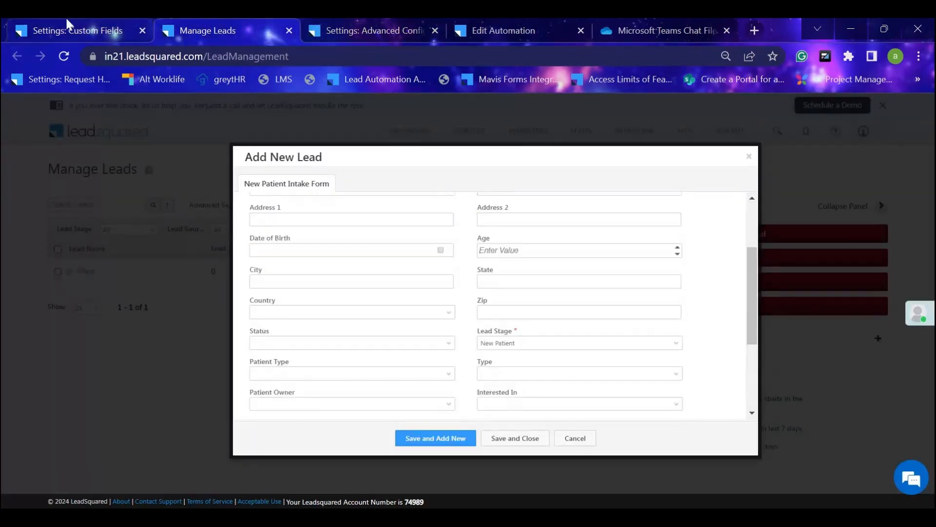
{"action": "scroll", "coordinate": [361, 204], "scroll_direction": "up", "scroll_amount": 3}
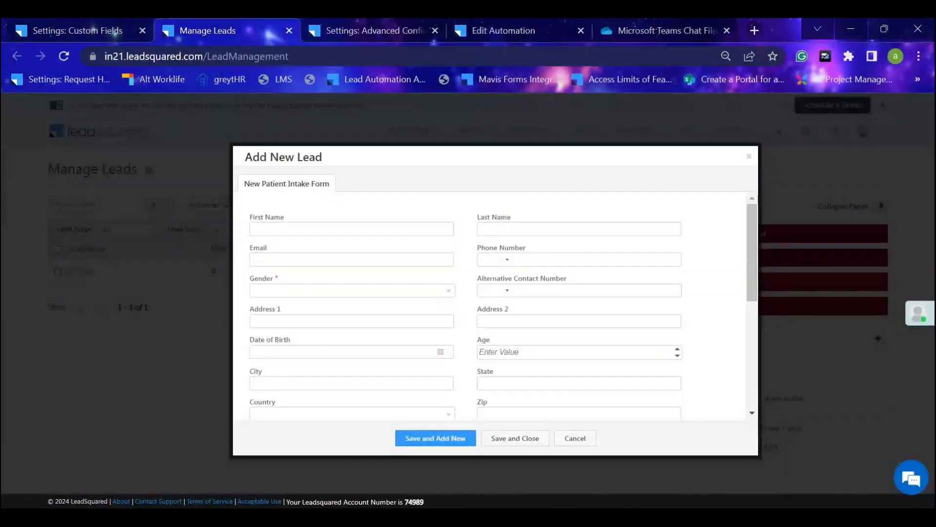
Open the form for creating a custom lead field from Lead Fields and inspect the available data input types.
{"action": "left_click", "coordinate": [28, 24]}
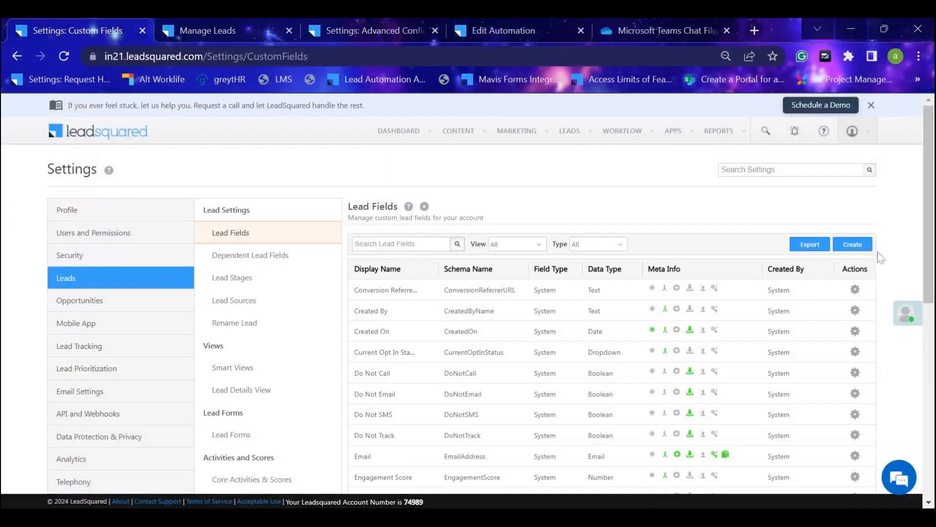
{"action": "left_click", "coordinate": [864, 246]}
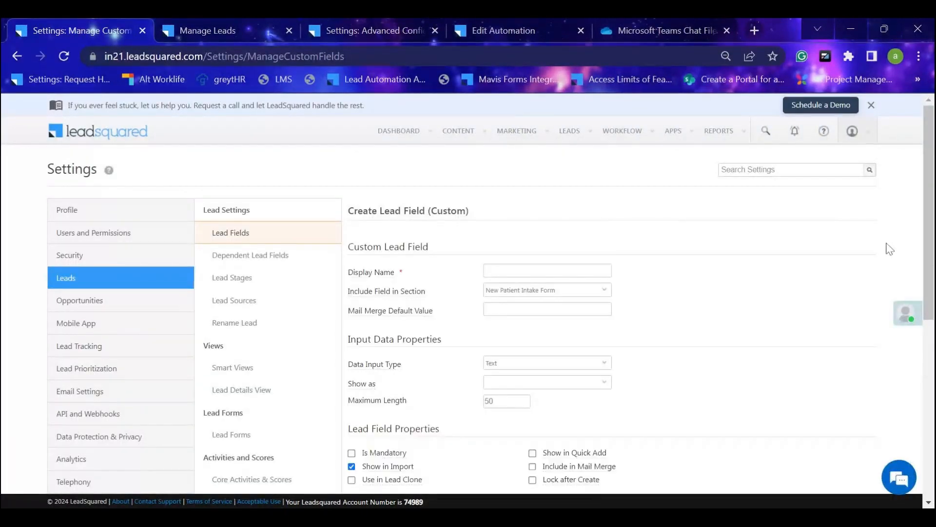
{"action": "scroll", "coordinate": [501, 243], "scroll_direction": "down", "scroll_amount": 2}
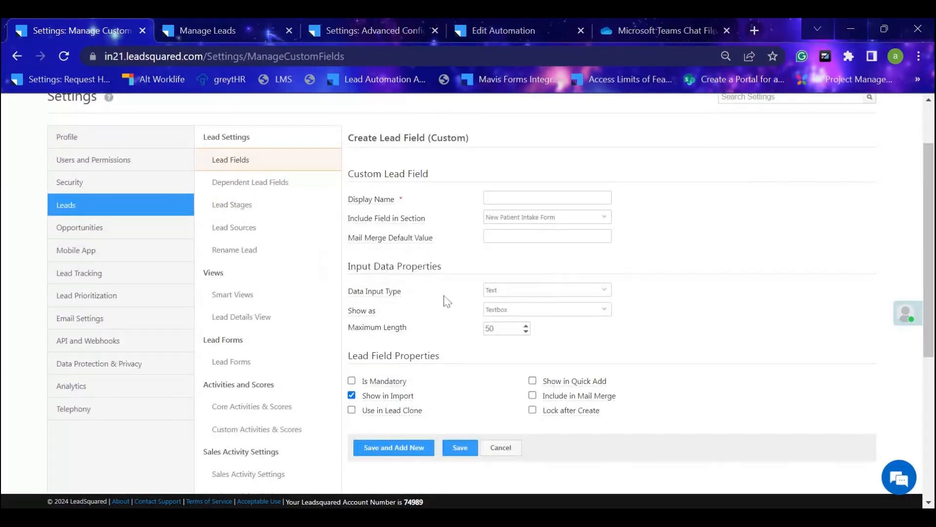
{"action": "left_click", "coordinate": [605, 291]}
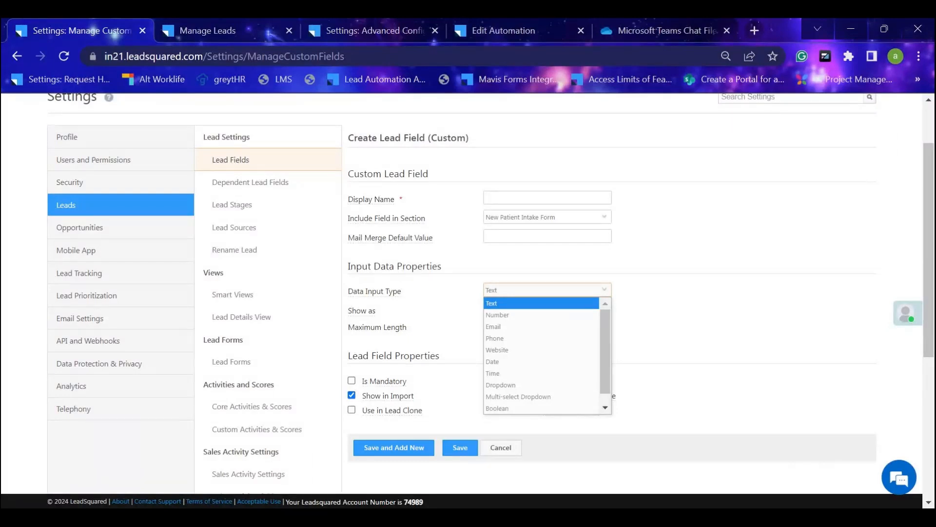
{"action": "left_click", "coordinate": [719, 310]}
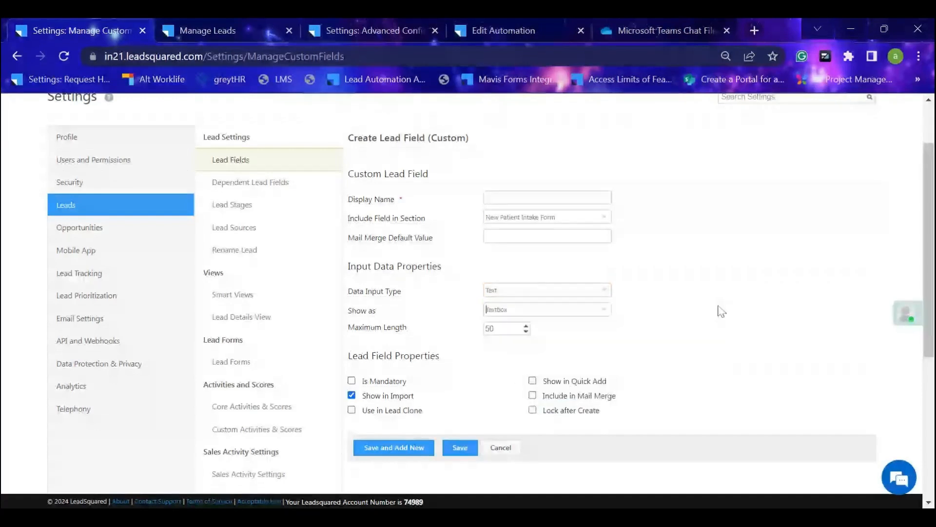
Open the Dependent Lead Fields settings, skim the page's help article from overview to prerequisites, and return to the settings.
{"action": "scroll", "coordinate": [719, 310], "scroll_direction": "up", "scroll_amount": 2}
{"action": "left_click", "coordinate": [268, 266]}
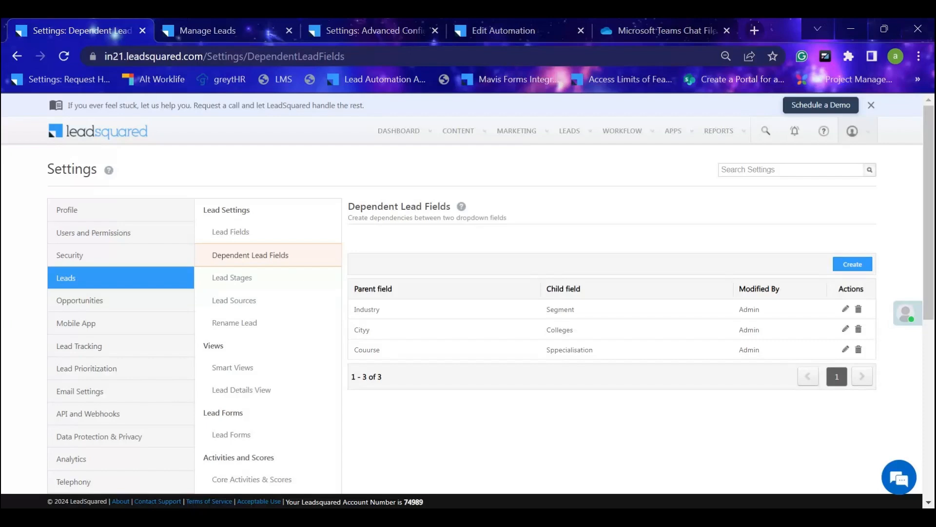
{"action": "left_click", "coordinate": [461, 206]}
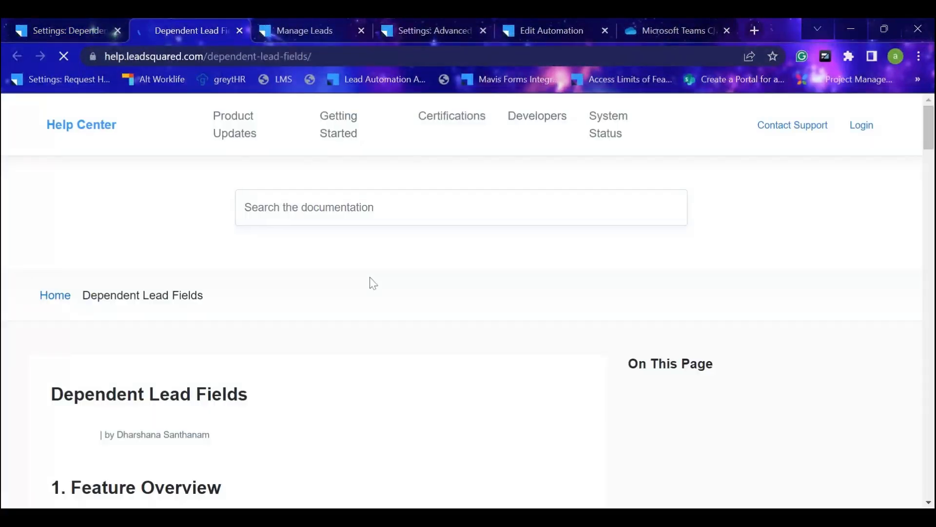
{"action": "scroll", "coordinate": [451, 273], "scroll_direction": "down", "scroll_amount": 3}
{"action": "scroll", "coordinate": [449, 280], "scroll_direction": "down", "scroll_amount": 3}
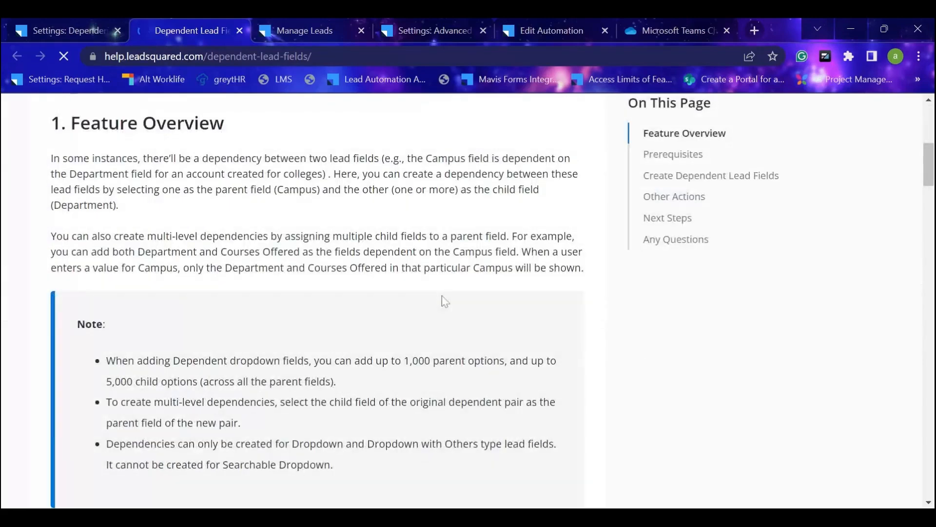
{"action": "scroll", "coordinate": [442, 301], "scroll_direction": "up", "scroll_amount": 2}
{"action": "scroll", "coordinate": [147, 303], "scroll_direction": "down", "scroll_amount": 7}
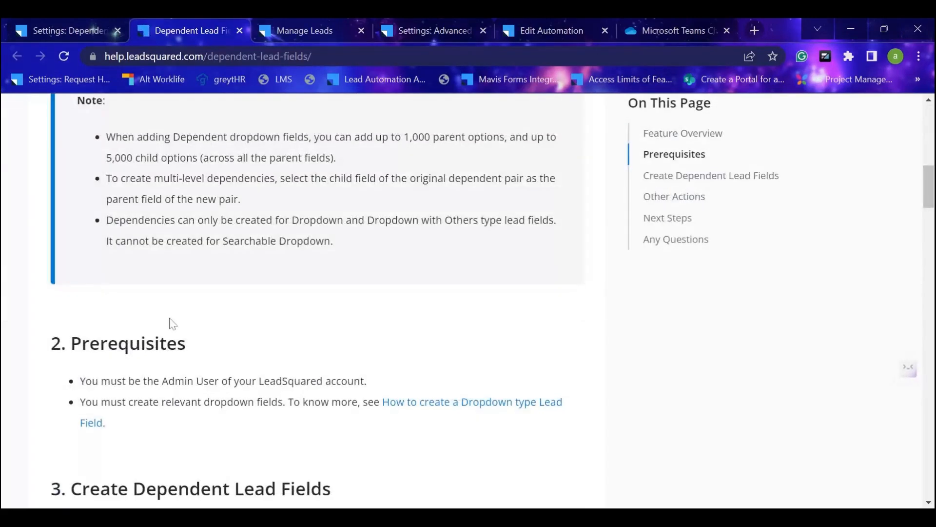
{"action": "scroll", "coordinate": [293, 349], "scroll_direction": "down", "scroll_amount": 10}
{"action": "scroll", "coordinate": [292, 349], "scroll_direction": "up", "scroll_amount": 20}
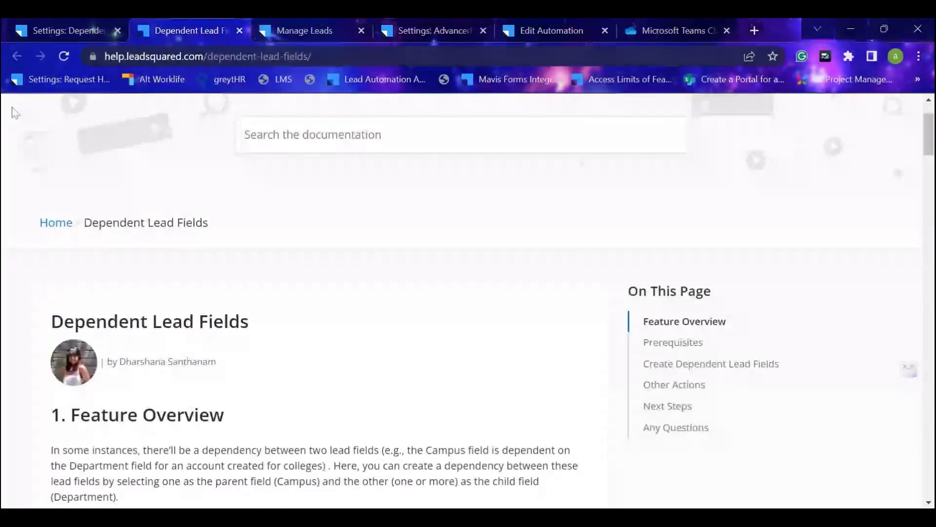
{"action": "left_click", "coordinate": [84, 25]}
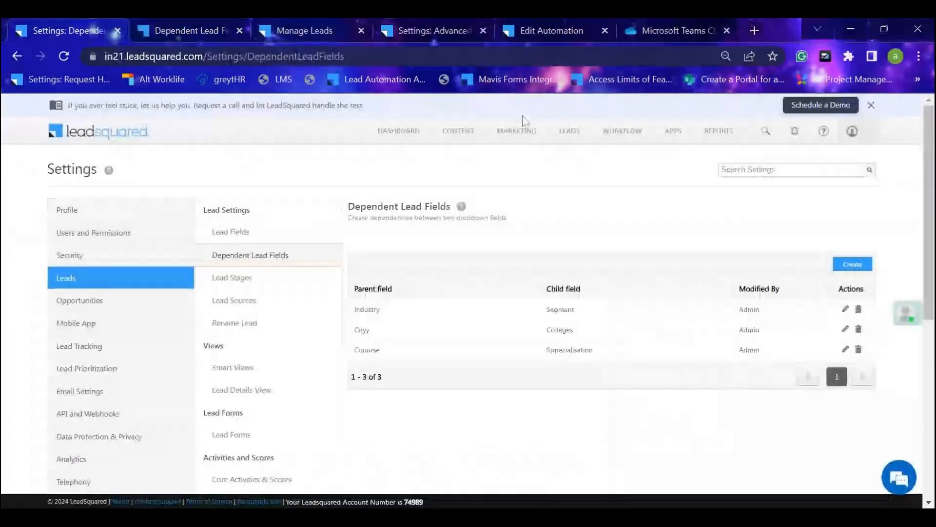
{"action": "mouse_move", "coordinate": [571, 131]}
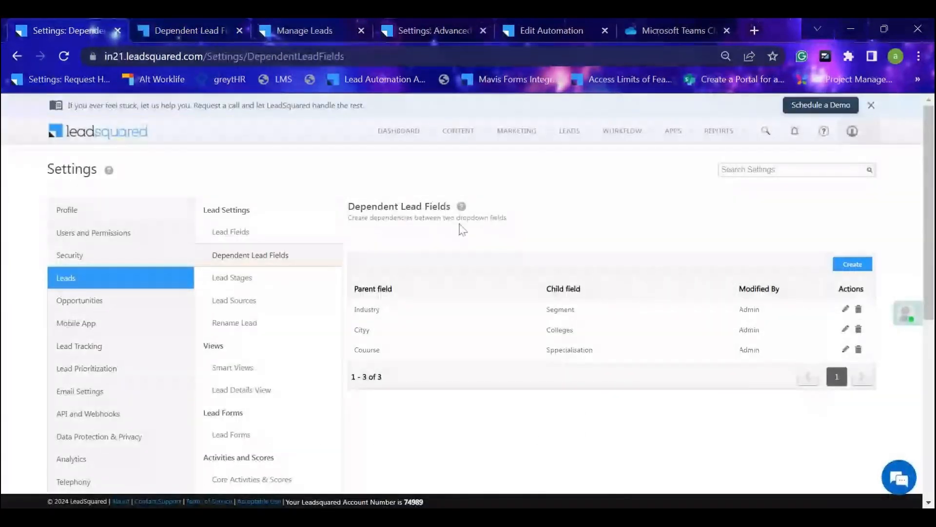
Open the Lead Stages settings and review the active stages, inactive stages and the comments on stage change option.
{"action": "left_click", "coordinate": [310, 281]}
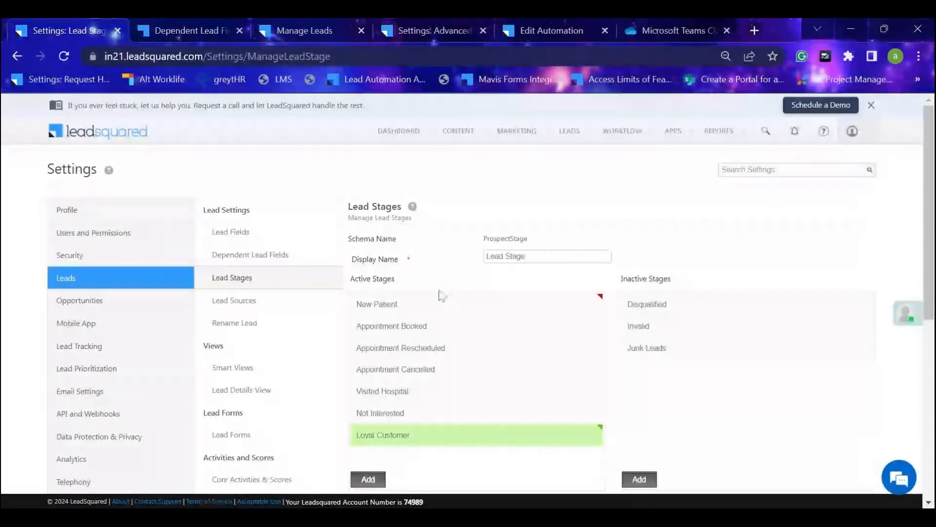
{"action": "scroll", "coordinate": [449, 312], "scroll_direction": "down", "scroll_amount": 2}
{"action": "scroll", "coordinate": [458, 332], "scroll_direction": "up", "scroll_amount": 2}
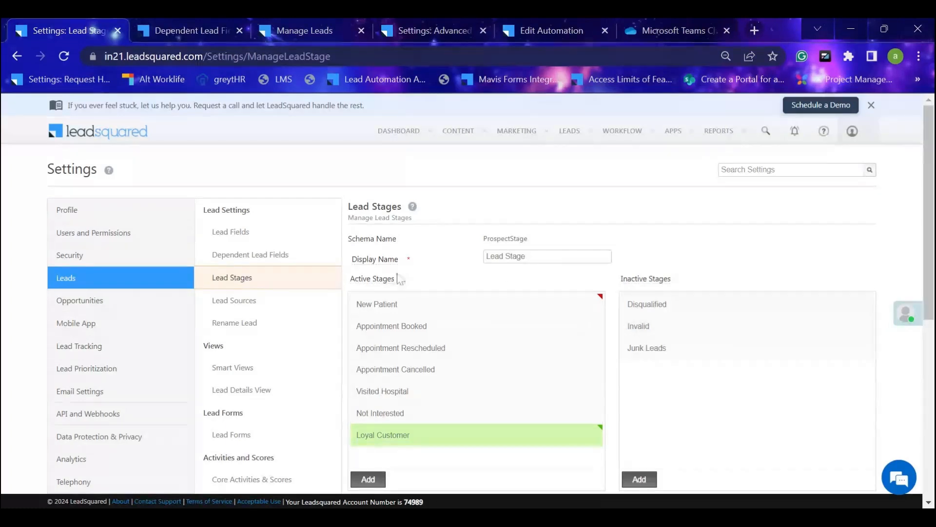
{"action": "mouse_move", "coordinate": [400, 281]}
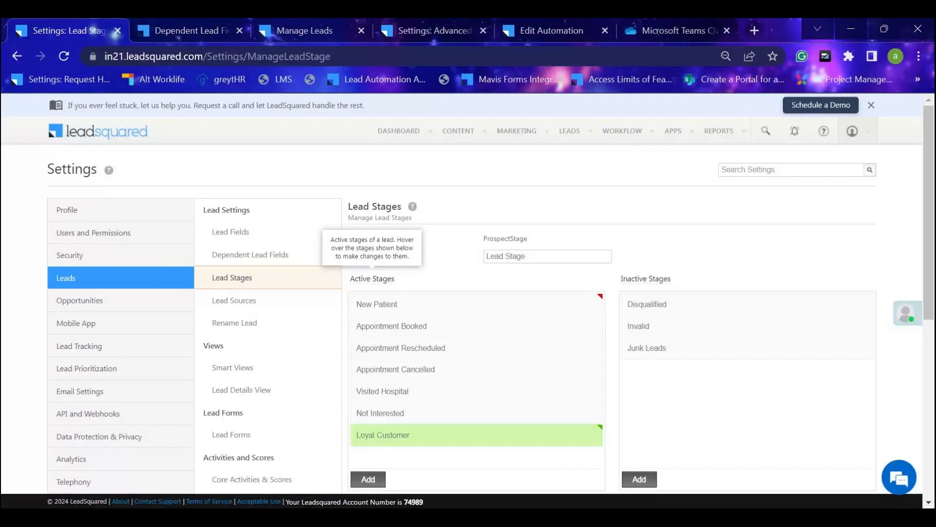
{"action": "mouse_move", "coordinate": [659, 289]}
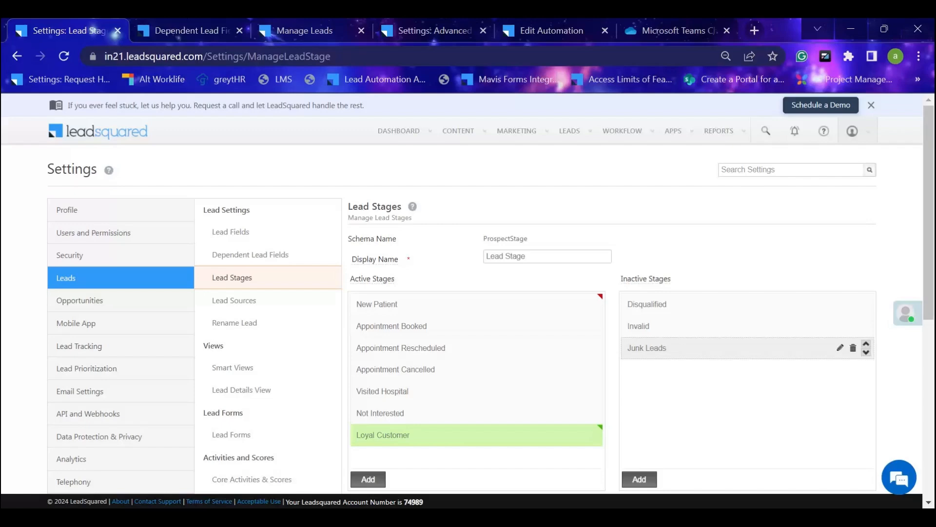
{"action": "scroll", "coordinate": [636, 362], "scroll_direction": "down", "scroll_amount": 1}
{"action": "scroll", "coordinate": [634, 360], "scroll_direction": "down", "scroll_amount": 1}
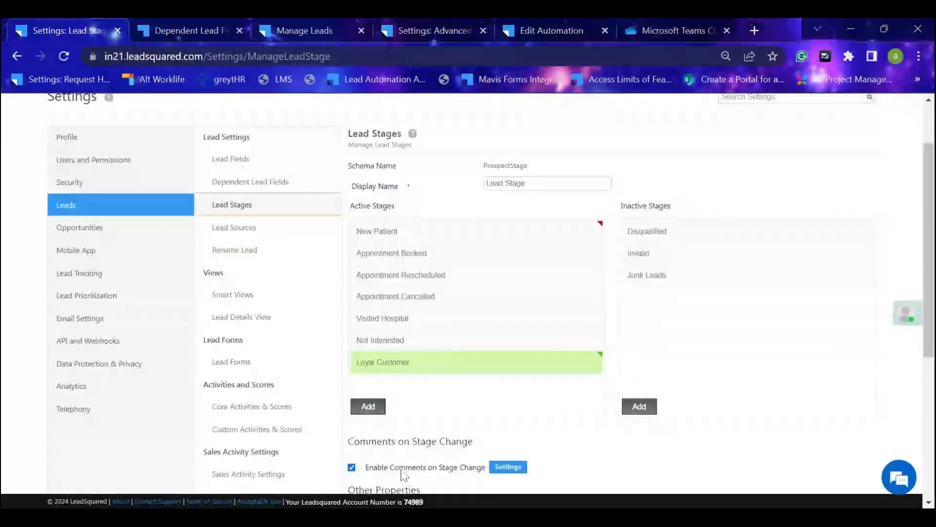
{"action": "scroll", "coordinate": [505, 344], "scroll_direction": "up", "scroll_amount": 2}
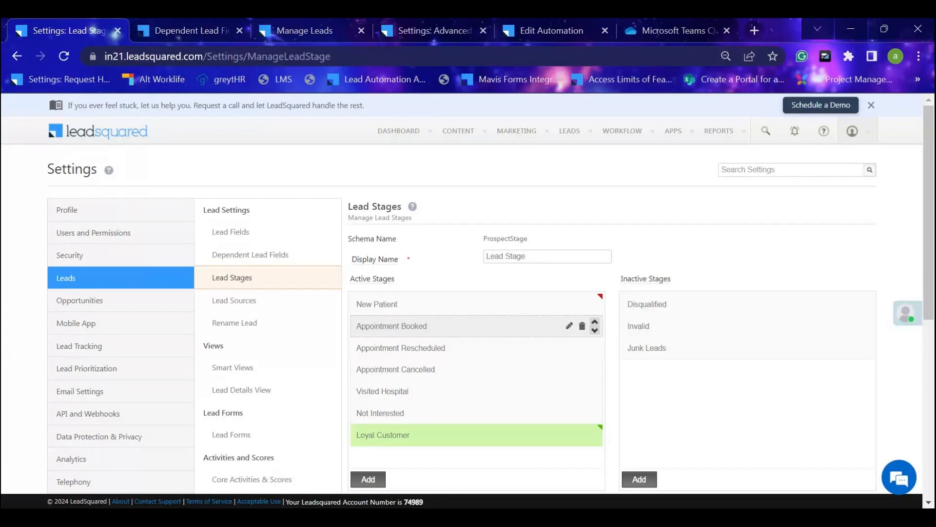
Close the Add New Lead form, open the details of the "test" lead to view its stage, and return to the Lead Stages settings.
{"action": "left_click", "coordinate": [303, 30]}
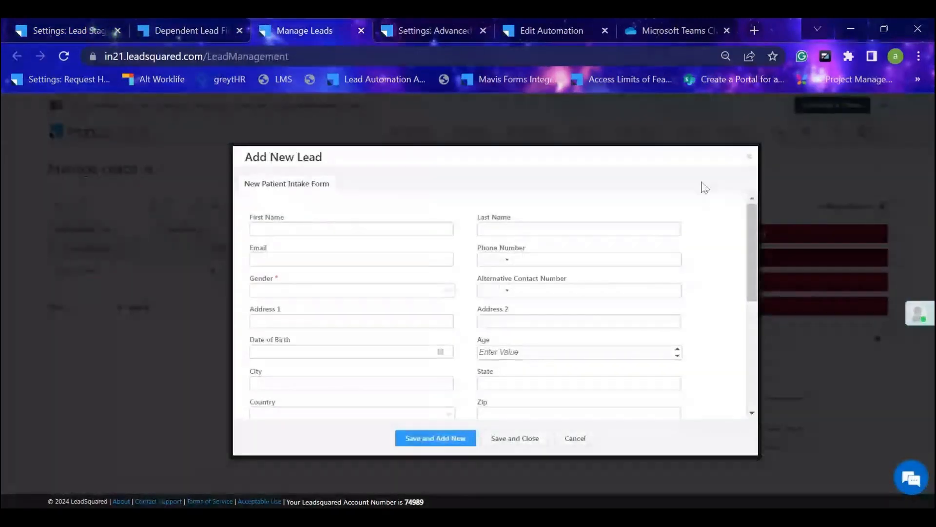
{"action": "left_click", "coordinate": [750, 156]}
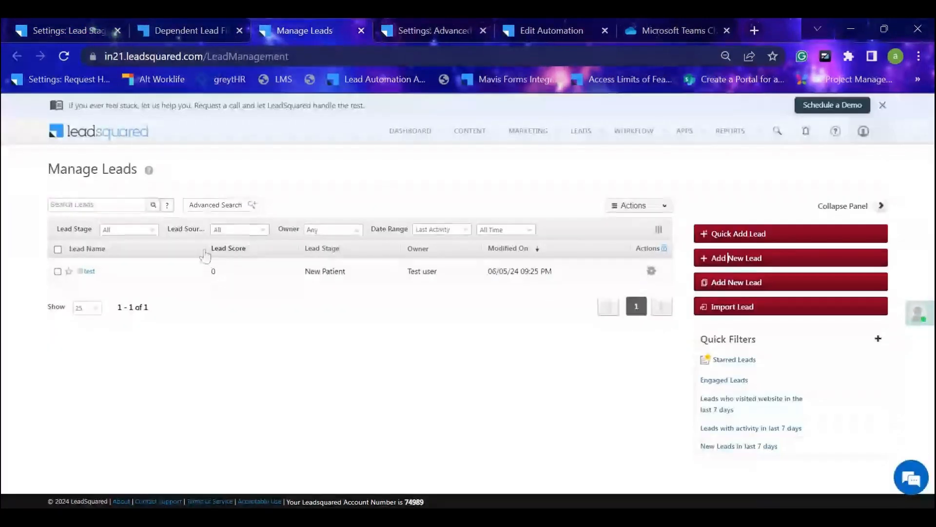
{"action": "left_click", "coordinate": [90, 272]}
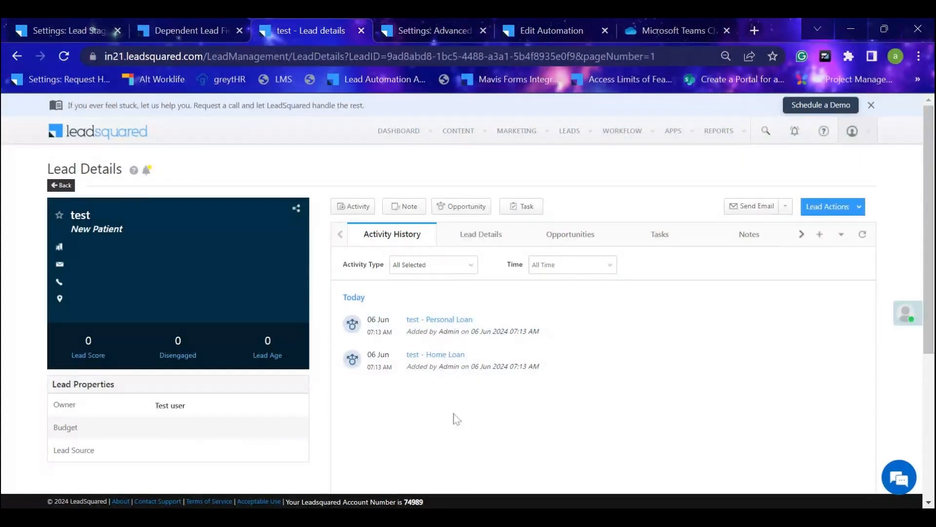
{"action": "left_click", "coordinate": [68, 24]}
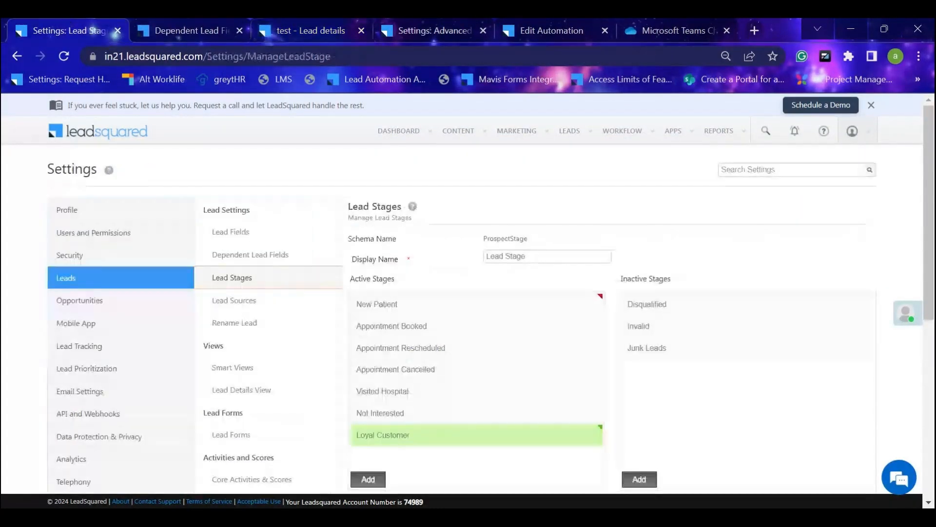
Open the Lead Sources settings and review the source field's input properties and dropdown options.
{"action": "left_click", "coordinate": [298, 311]}
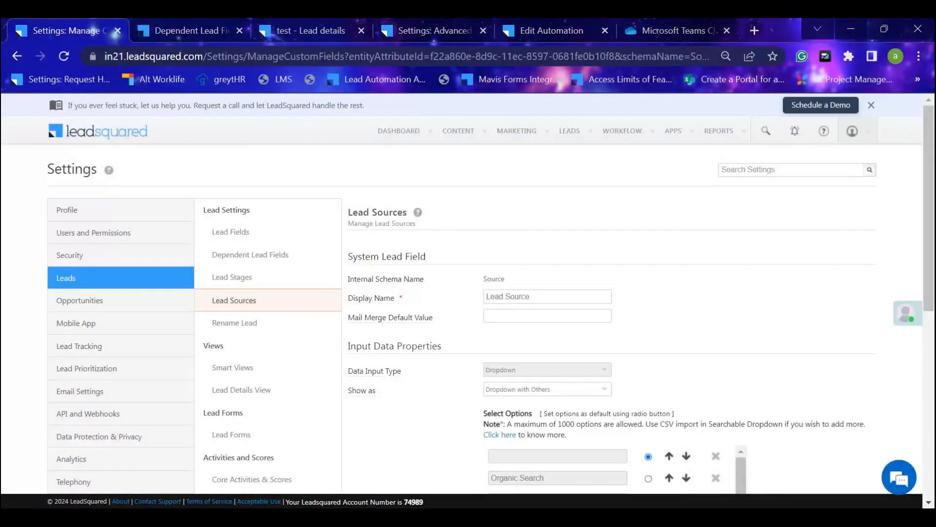
{"action": "scroll", "coordinate": [533, 310], "scroll_direction": "down", "scroll_amount": 3}
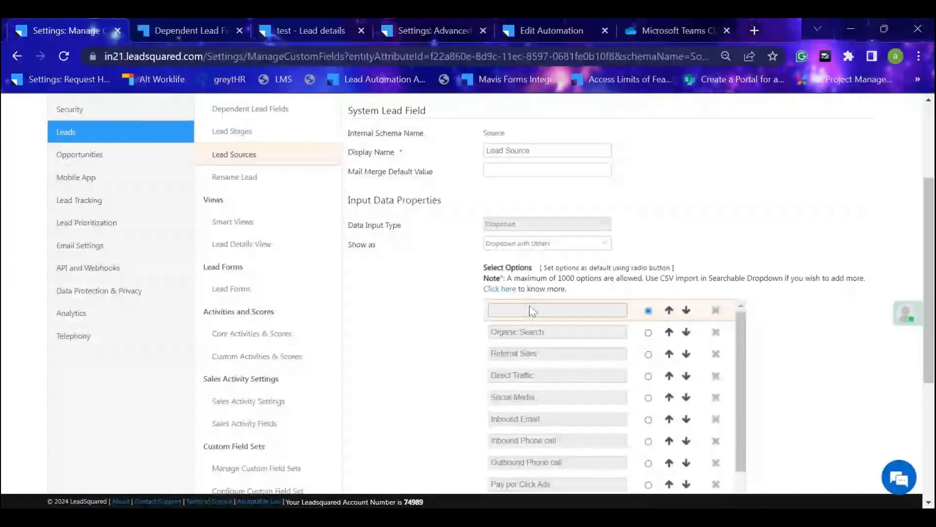
{"action": "scroll", "coordinate": [532, 312], "scroll_direction": "up", "scroll_amount": 3}
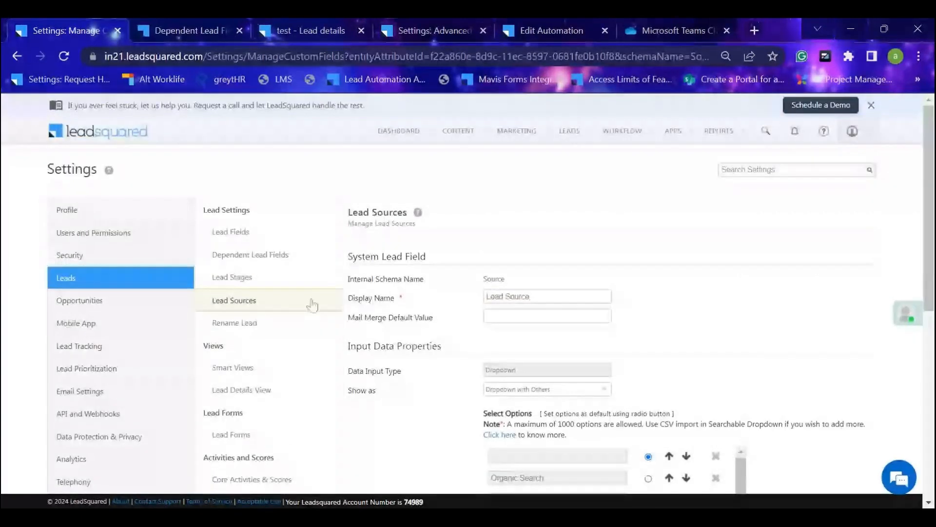
Open the Rename Lead settings and review the note and the existing display name entry.
{"action": "left_click", "coordinate": [291, 324]}
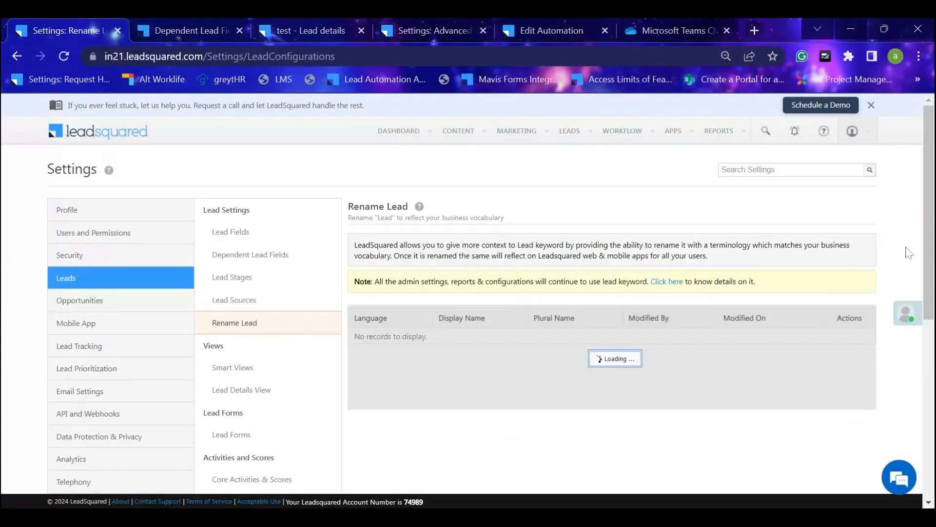
{"action": "mouse_move", "coordinate": [576, 143]}
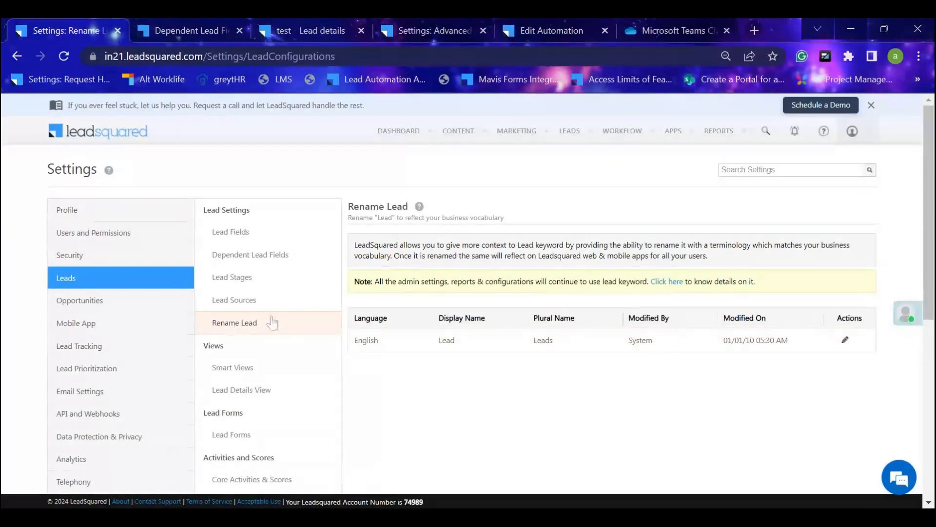
{"action": "scroll", "coordinate": [330, 318], "scroll_direction": "down", "scroll_amount": 2}
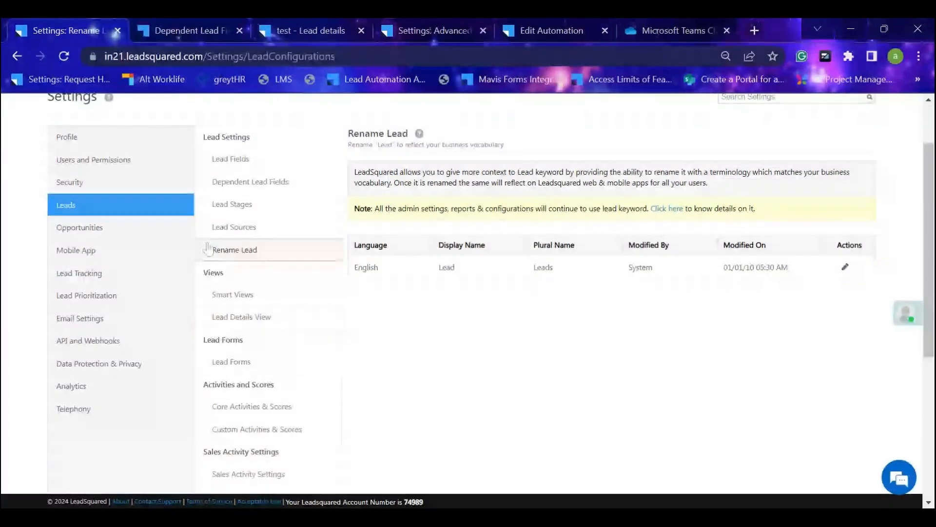
{"action": "scroll", "coordinate": [293, 317], "scroll_direction": "up", "scroll_amount": 2}
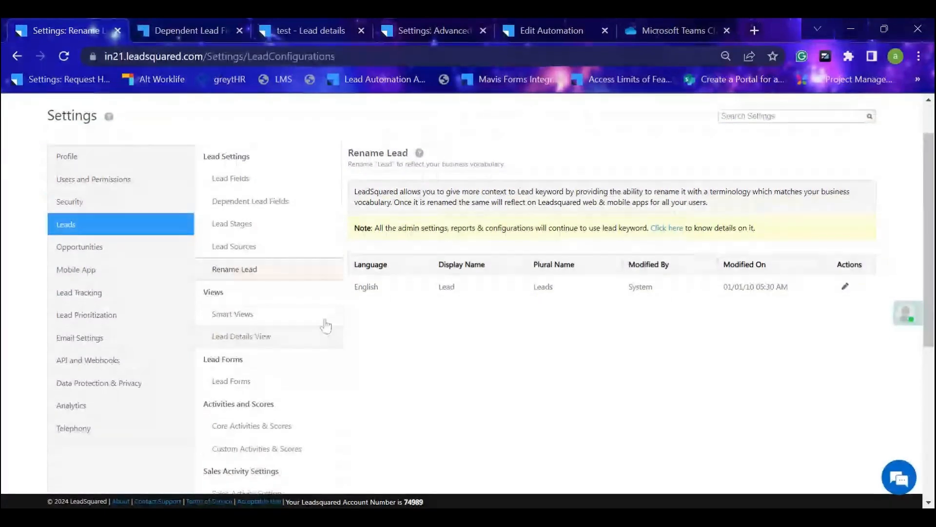
Return to the "test" lead's details and look through its Lead Details, Opportunities, Tasks, Notes and Documents sections.
{"action": "left_click", "coordinate": [186, 32]}
{"action": "left_click", "coordinate": [336, 24]}
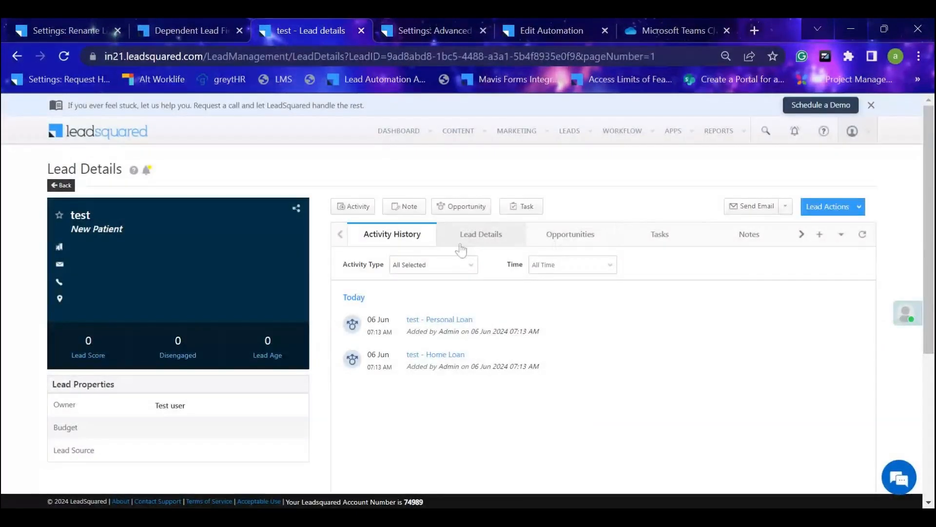
{"action": "left_click", "coordinate": [473, 243]}
{"action": "left_click", "coordinate": [567, 239]}
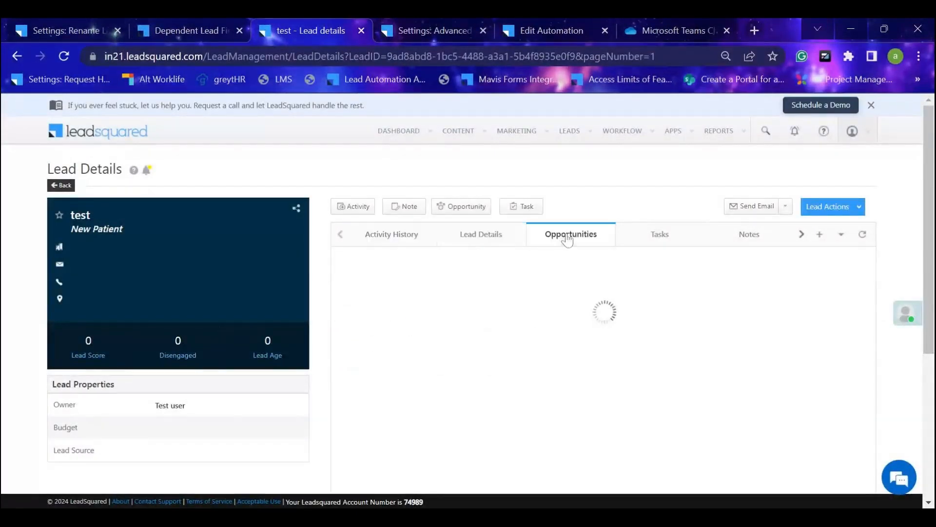
{"action": "left_click", "coordinate": [659, 235]}
{"action": "left_click", "coordinate": [734, 237]}
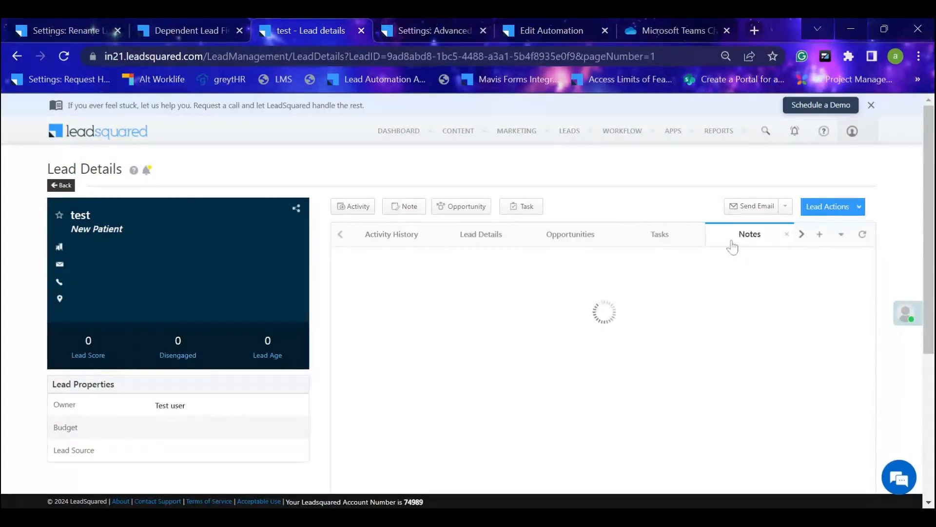
{"action": "left_click", "coordinate": [801, 236]}
{"action": "left_click", "coordinate": [779, 240]}
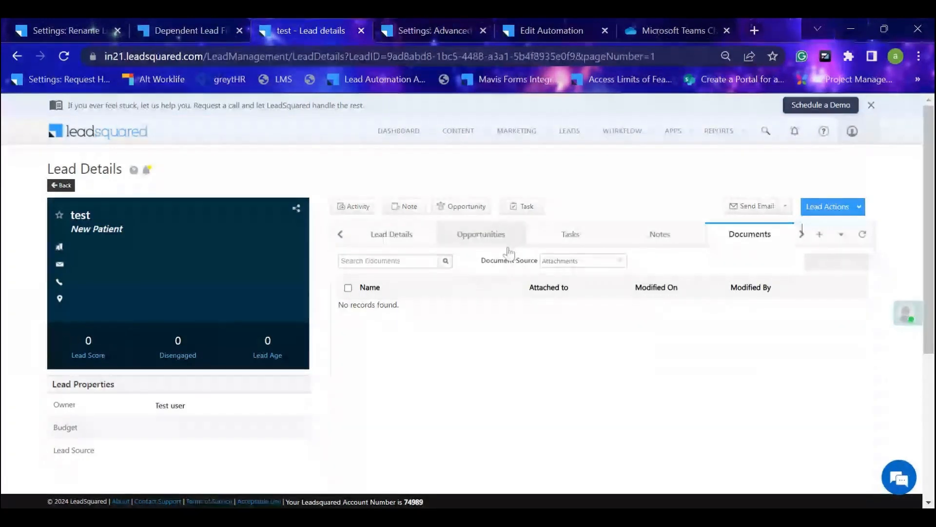
Revisit the "test" lead's sections from Lead Details to Documents and view the available Lead Actions.
{"action": "left_click", "coordinate": [390, 238]}
{"action": "left_click", "coordinate": [566, 238]}
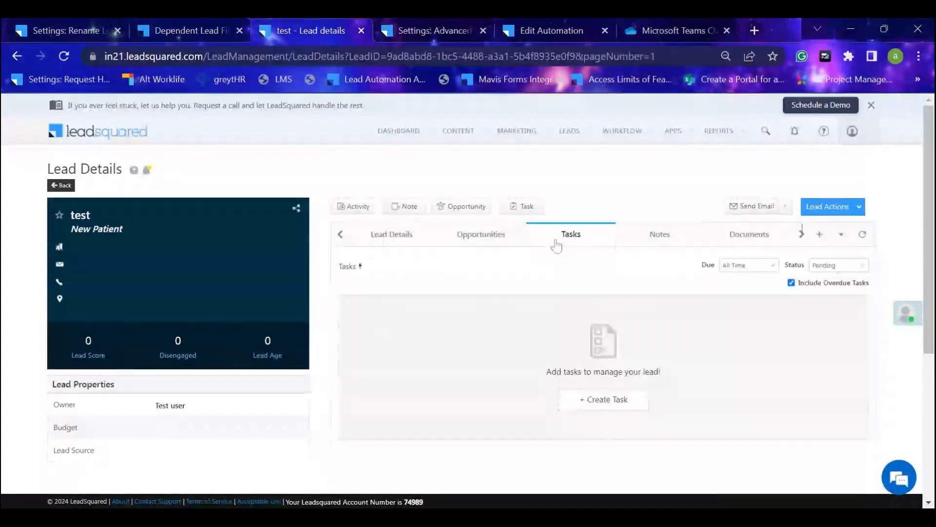
{"action": "left_click", "coordinate": [660, 236]}
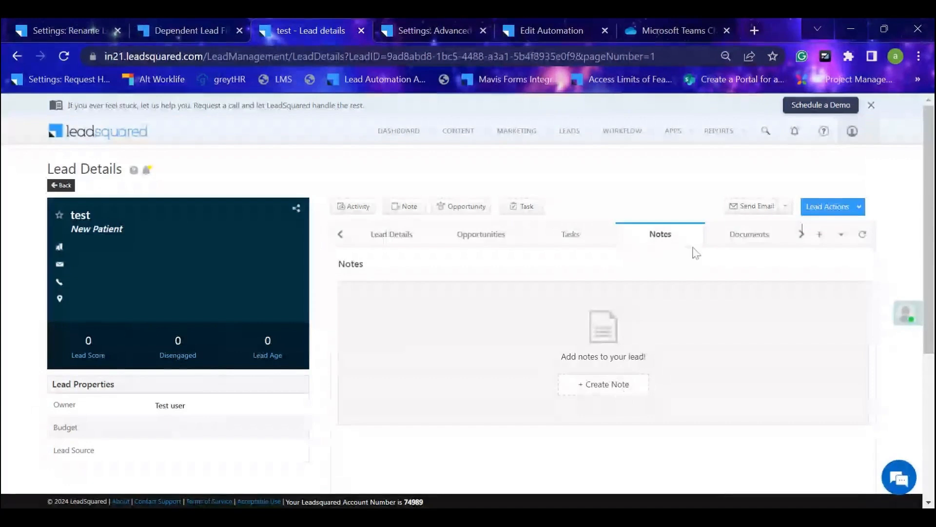
{"action": "left_click", "coordinate": [726, 237]}
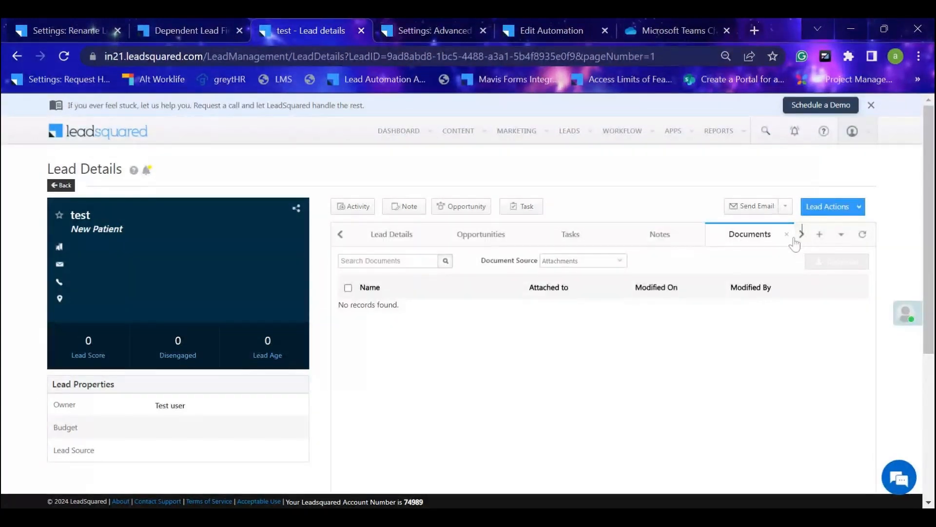
{"action": "left_click", "coordinate": [802, 235]}
{"action": "left_click", "coordinate": [849, 207]}
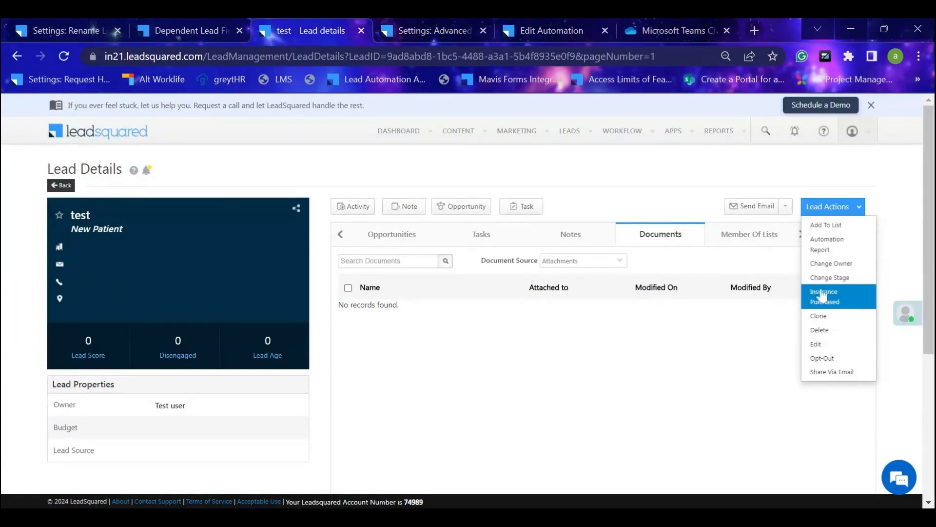
{"action": "left_click", "coordinate": [849, 302]}
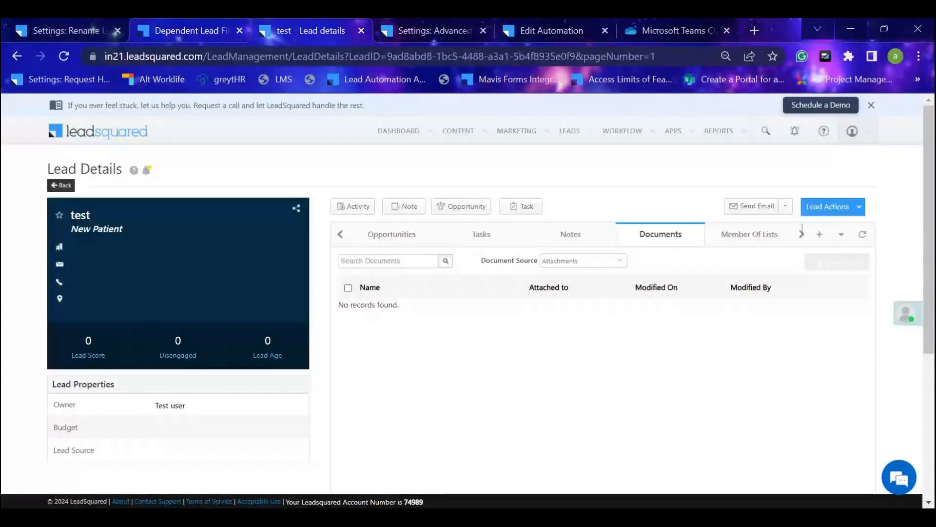
In the Lead Details View settings, start a new view named "Admin training - batch 4 sept".
{"action": "left_click", "coordinate": [66, 26]}
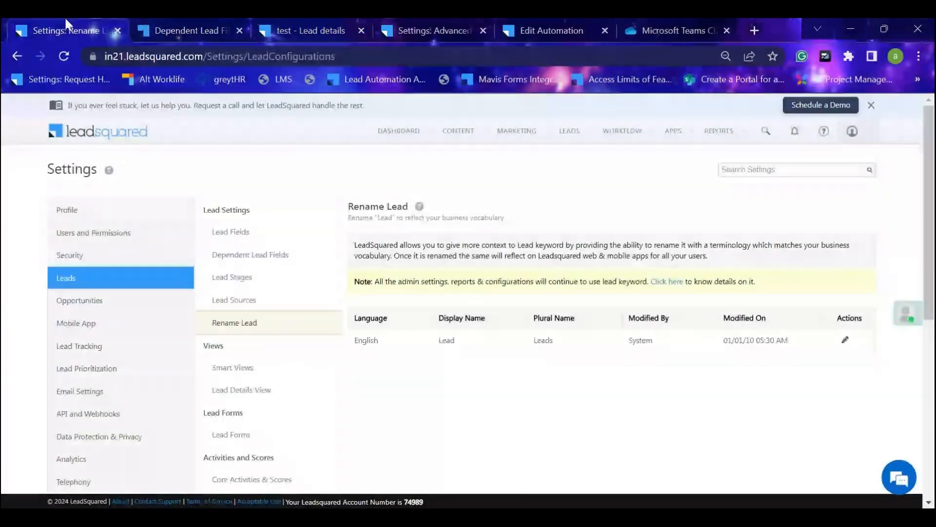
{"action": "scroll", "coordinate": [297, 264], "scroll_direction": "down", "scroll_amount": 2}
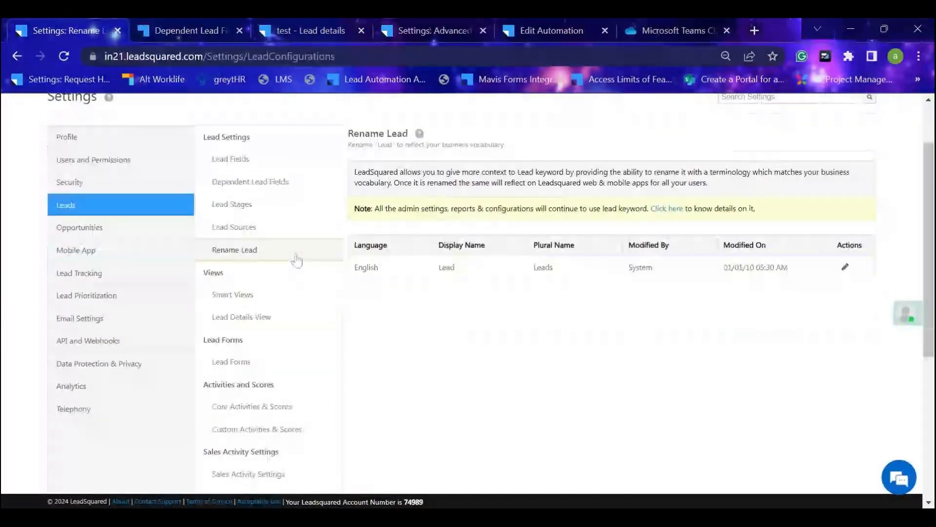
{"action": "left_click", "coordinate": [273, 318]}
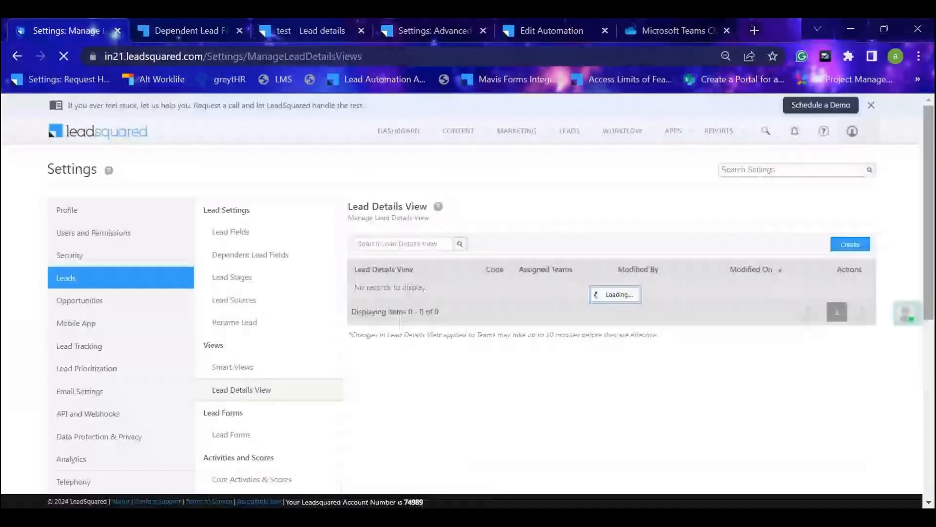
{"action": "left_click", "coordinate": [854, 244]}
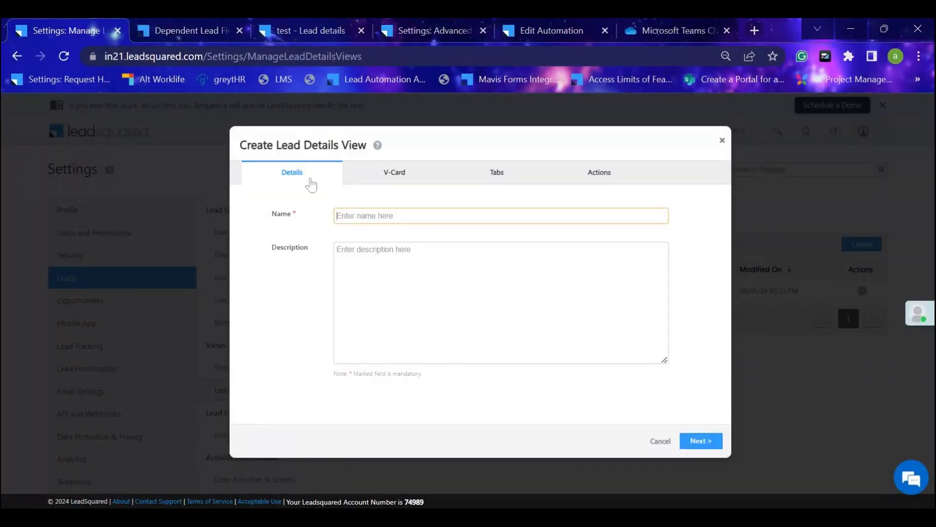
{"action": "left_click", "coordinate": [395, 173]}
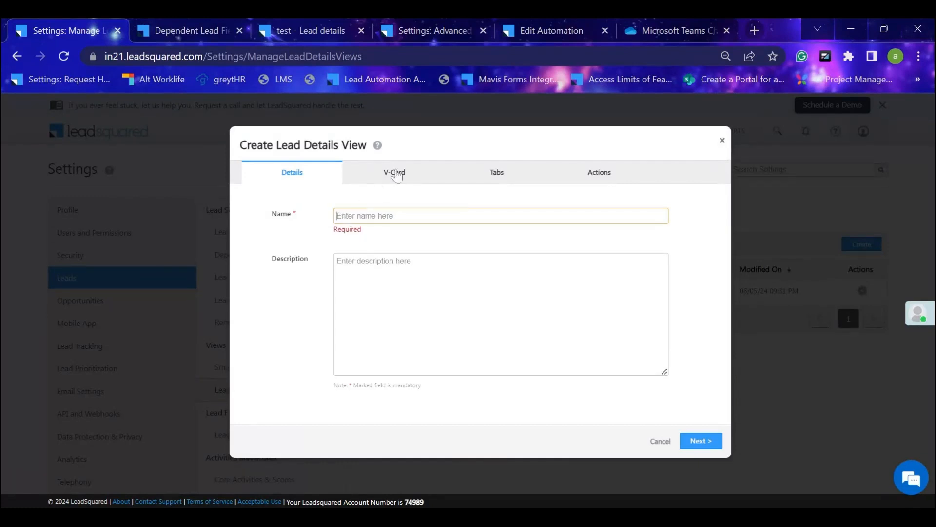
{"action": "type", "text": "Admin training - batch 4 sept"}
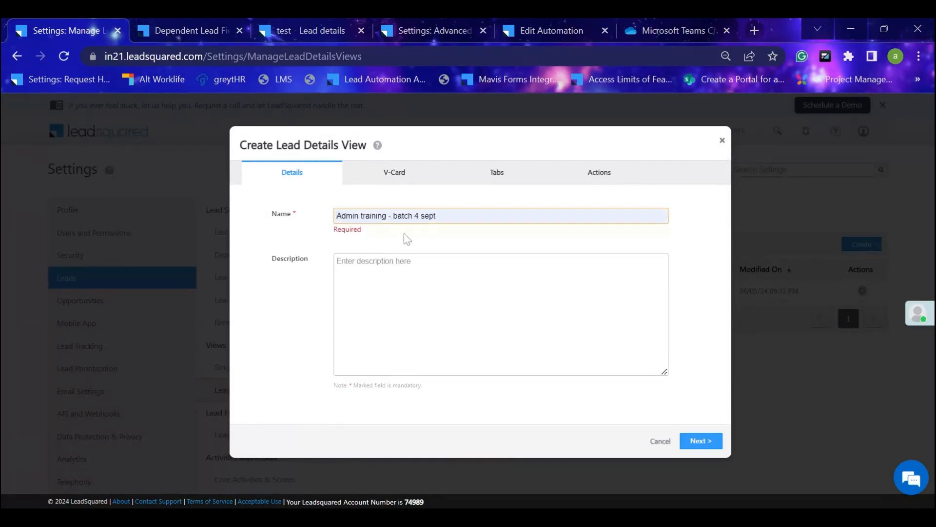
Show the new view's V-Card configuration and compare it with the card on the "test" lead's details page.
{"action": "left_click", "coordinate": [395, 173]}
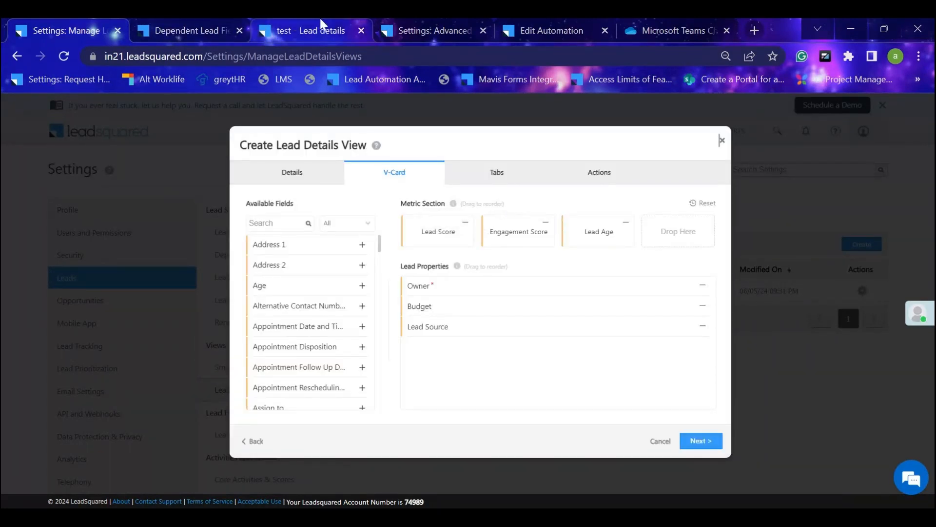
{"action": "left_click", "coordinate": [307, 30]}
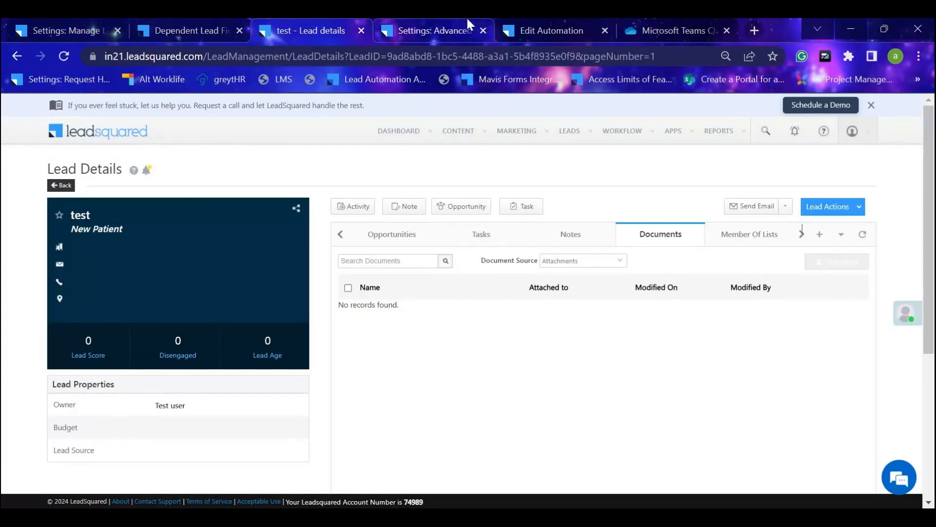
{"action": "left_click", "coordinate": [517, 24]}
{"action": "left_click", "coordinate": [425, 22]}
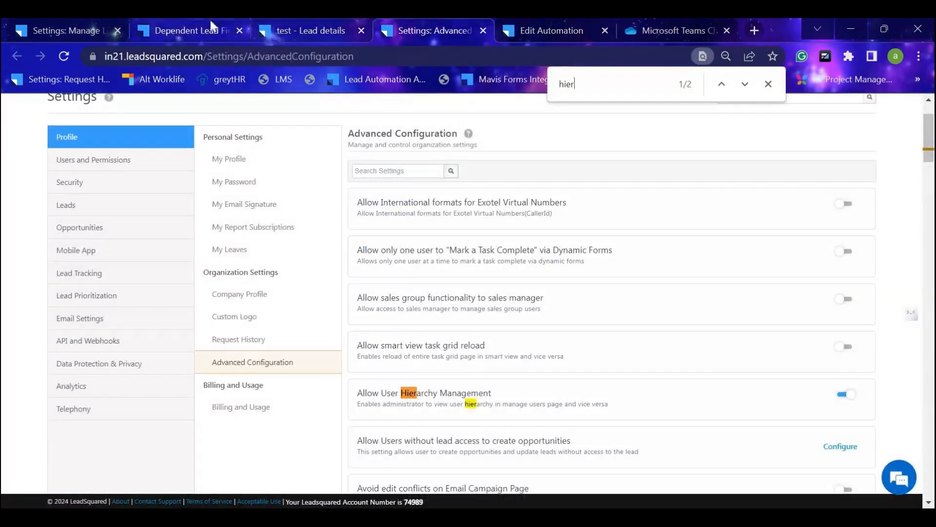
{"action": "left_click", "coordinate": [188, 30]}
{"action": "left_click", "coordinate": [58, 29]}
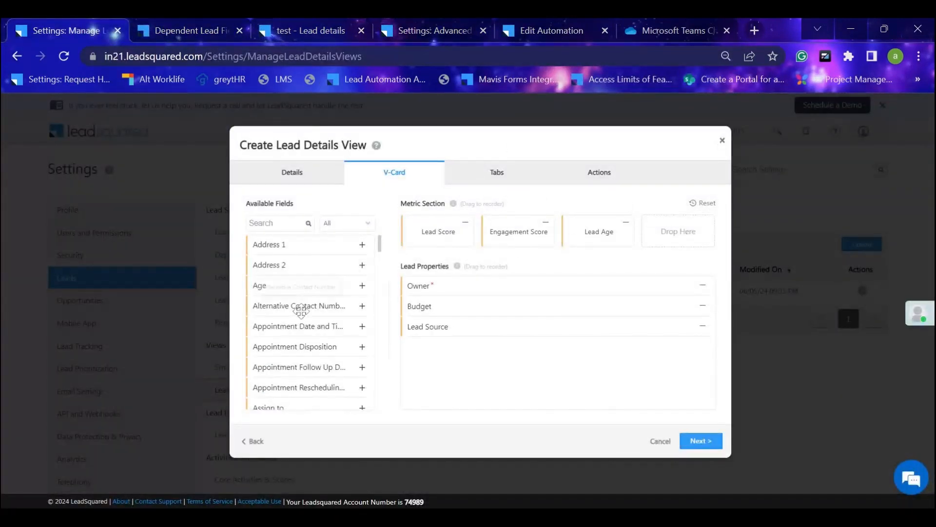
Search the available V-Card fields for "budg" and move Budget from Lead Properties to the Metric Section before Lead Age.
{"action": "scroll", "coordinate": [299, 312], "scroll_direction": "down", "scroll_amount": 3}
{"action": "scroll", "coordinate": [328, 365], "scroll_direction": "down", "scroll_amount": 2}
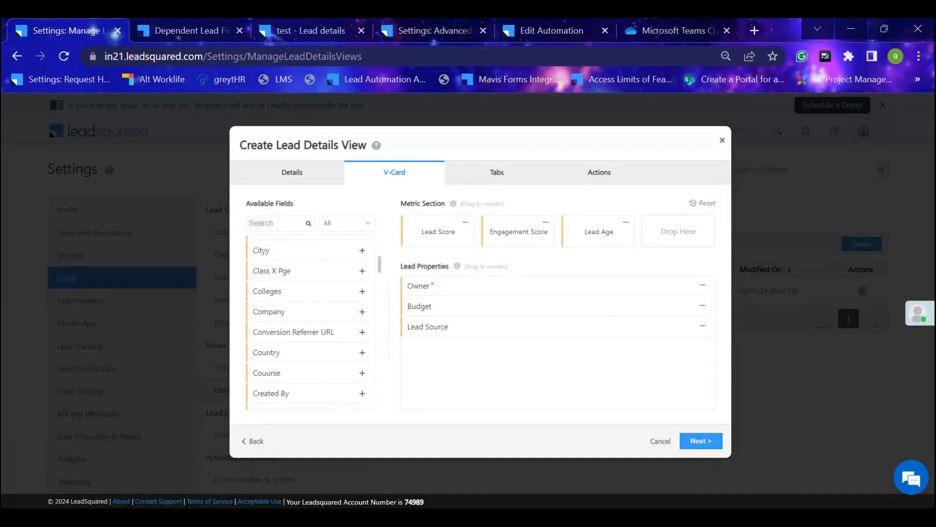
{"action": "type", "text": "bu"}
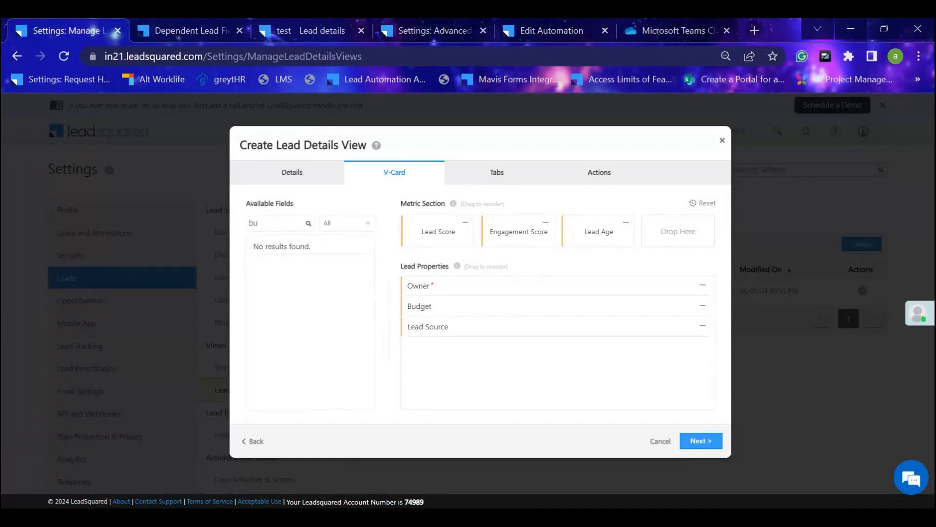
{"action": "type", "text": "dg"}
{"action": "left_click_drag", "start_coordinate": [531, 312], "coordinate": [690, 239]}
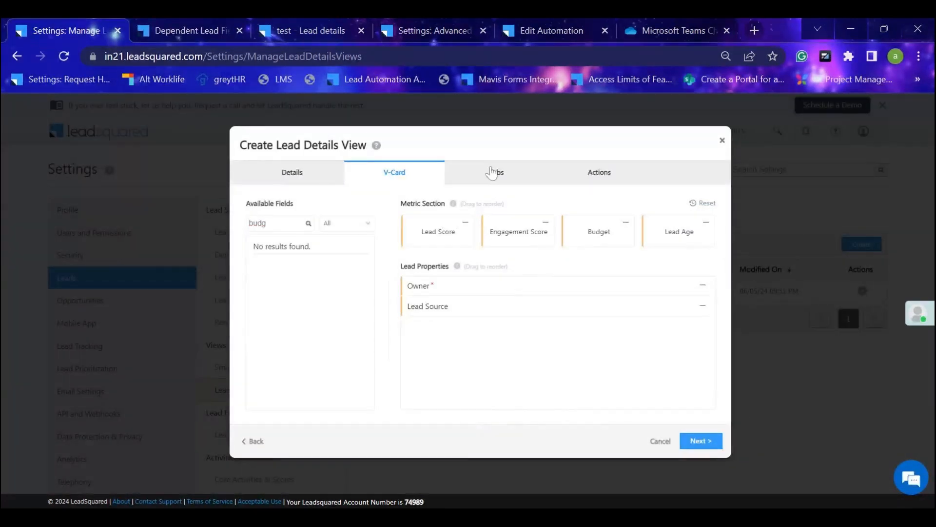
Review the new view's selected tabs and compare them with the tabs on the "test" lead's details page.
{"action": "left_click", "coordinate": [491, 172]}
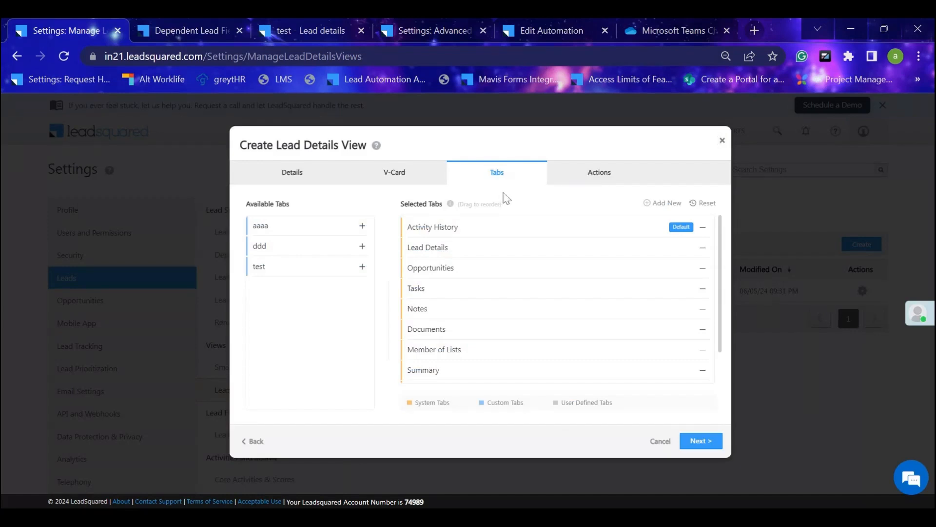
{"action": "scroll", "coordinate": [497, 288], "scroll_direction": "down", "scroll_amount": 2}
{"action": "scroll", "coordinate": [505, 230], "scroll_direction": "up", "scroll_amount": 2}
{"action": "scroll", "coordinate": [509, 268], "scroll_direction": "down", "scroll_amount": 1}
{"action": "scroll", "coordinate": [508, 268], "scroll_direction": "up", "scroll_amount": 1}
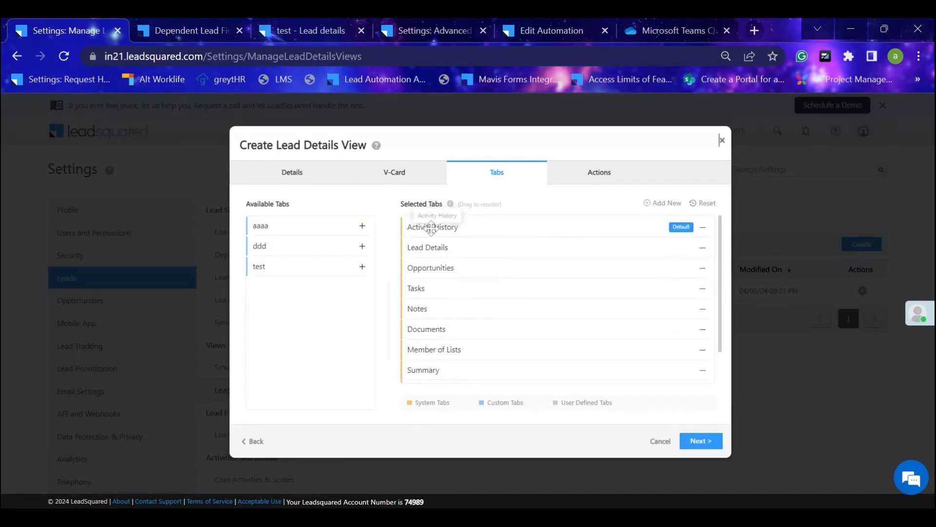
{"action": "left_click", "coordinate": [268, 31]}
{"action": "left_click", "coordinate": [340, 235]}
{"action": "left_click", "coordinate": [340, 236]}
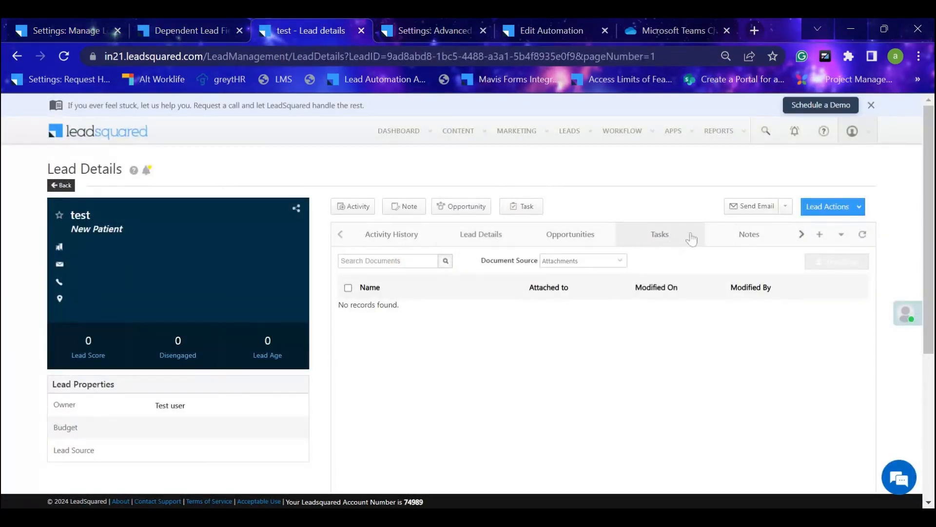
{"action": "left_click", "coordinate": [22, 27]}
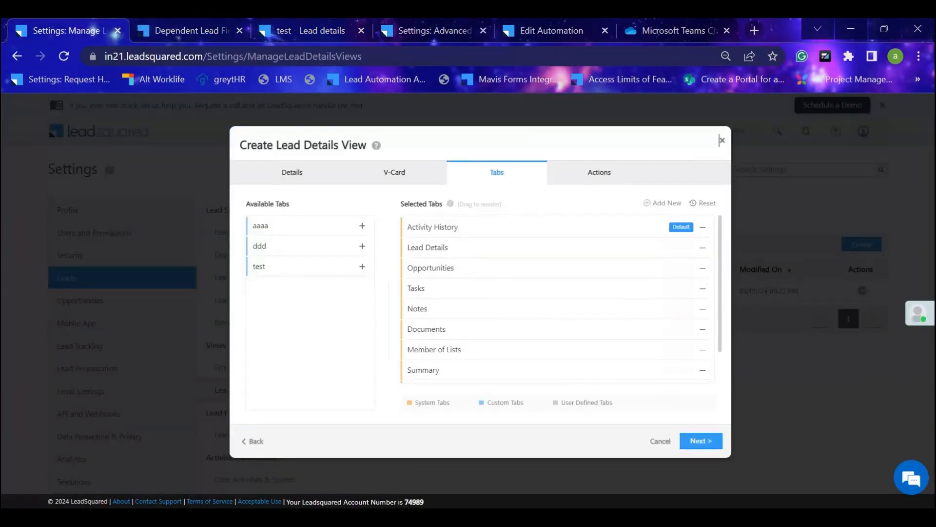
Remove the Documents and Summary tabs from the new view and make Opportunities the default tab.
{"action": "left_click", "coordinate": [702, 329]}
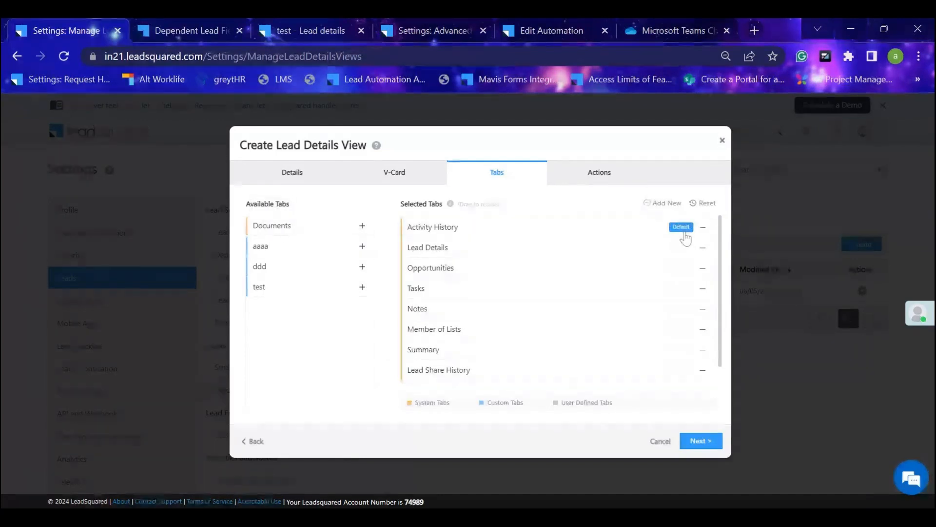
{"action": "left_click", "coordinate": [687, 271]}
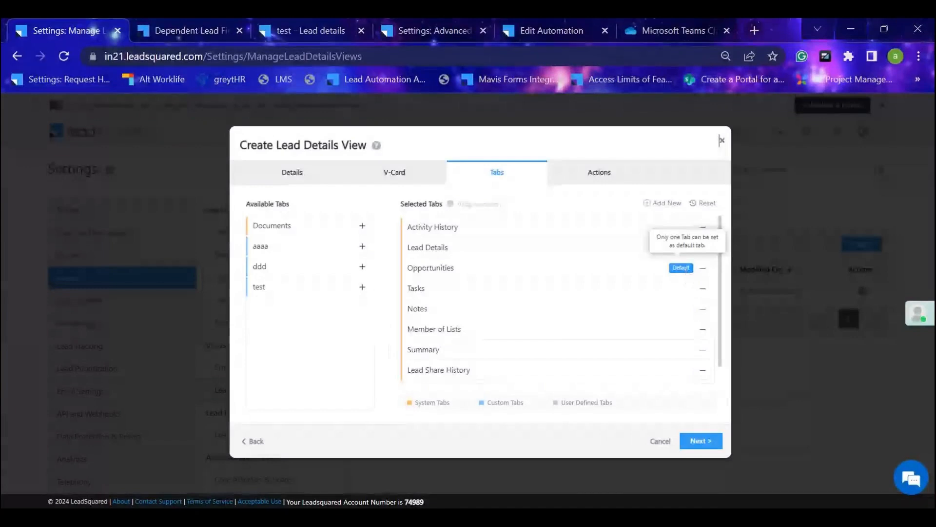
{"action": "scroll", "coordinate": [405, 331], "scroll_direction": "down", "scroll_amount": 1}
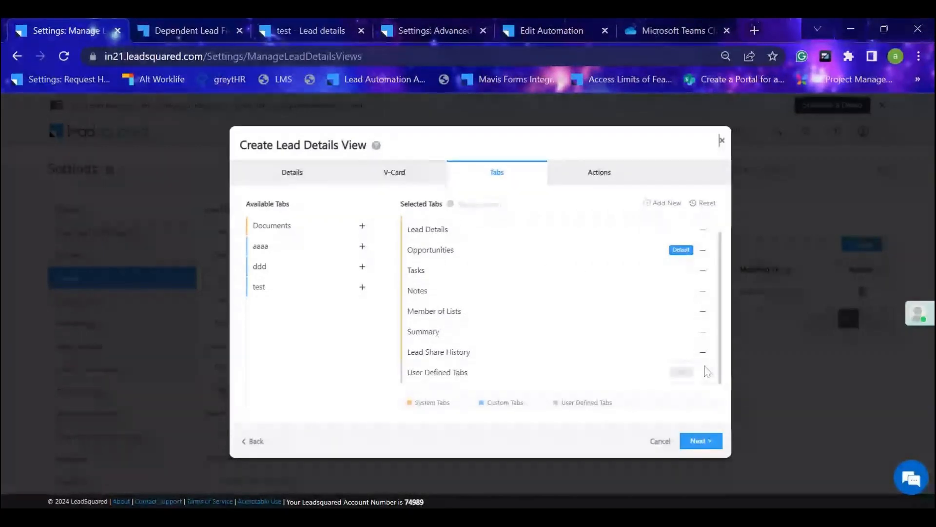
{"action": "left_click", "coordinate": [703, 333]}
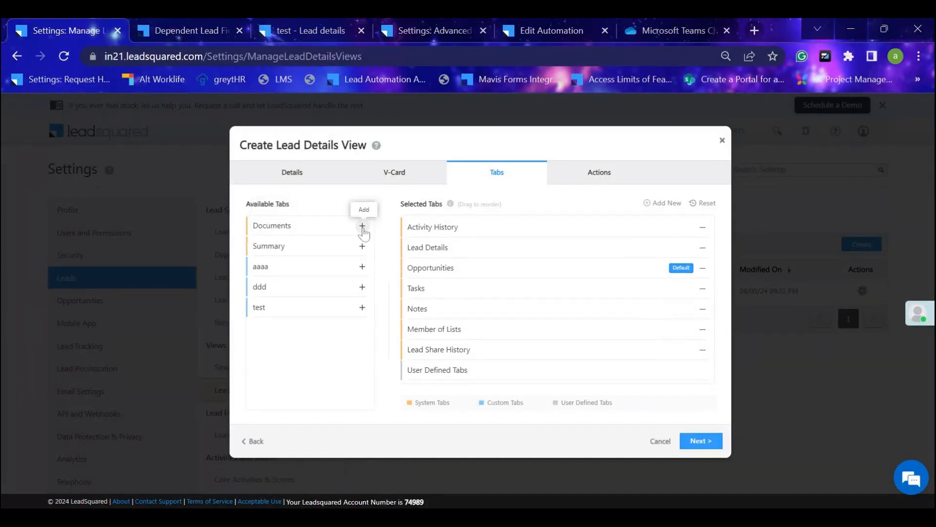
Review the new view's action buttons and Lead Actions entries and compare them with those on the "test" lead's details page.
{"action": "left_click", "coordinate": [587, 181]}
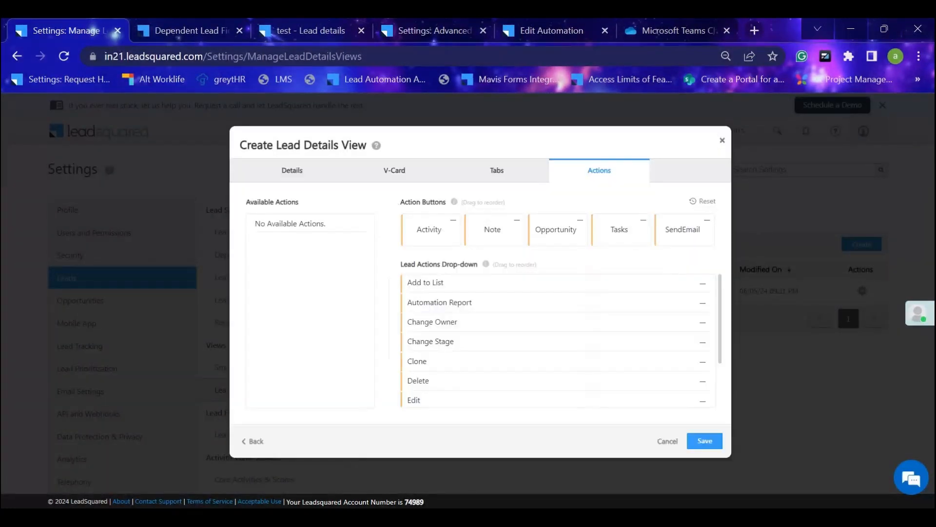
{"action": "left_click", "coordinate": [278, 27]}
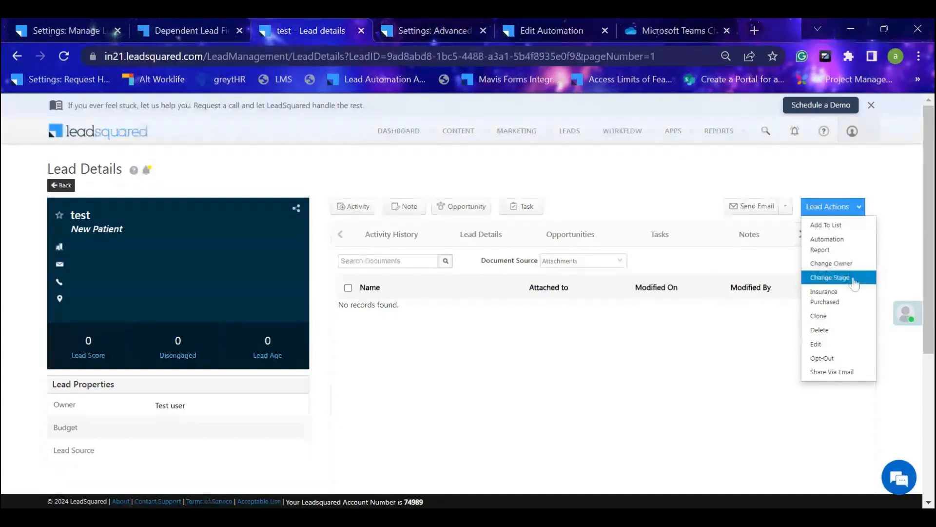
{"action": "left_click", "coordinate": [66, 30]}
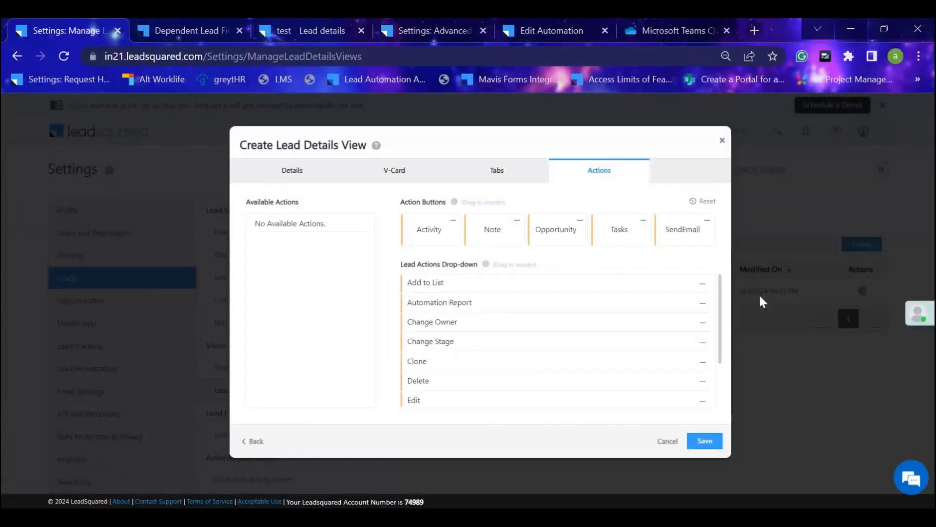
Remove Automation Report and Edit from the new view's Lead Actions drop-down and save the Lead Details View.
{"action": "left_click", "coordinate": [702, 306]}
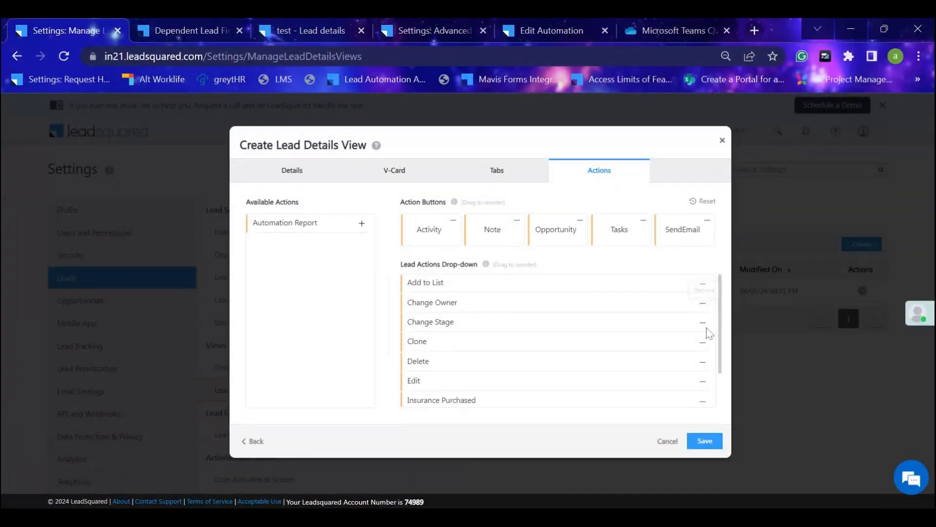
{"action": "left_click", "coordinate": [703, 383]}
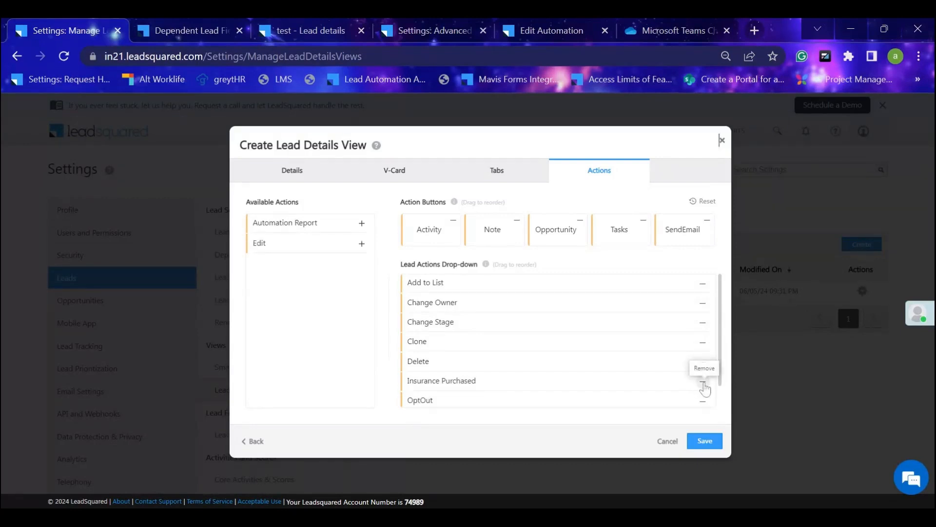
{"action": "left_click", "coordinate": [706, 441]}
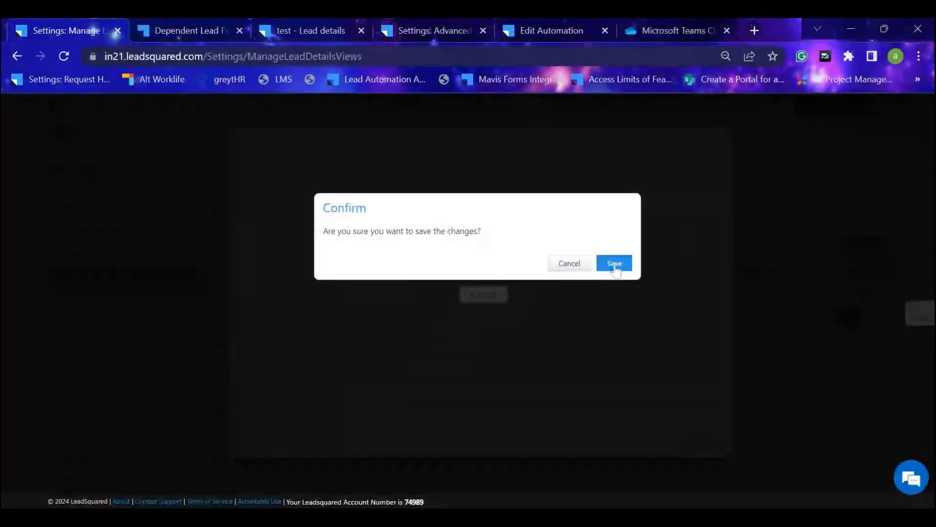
{"action": "left_click", "coordinate": [613, 263]}
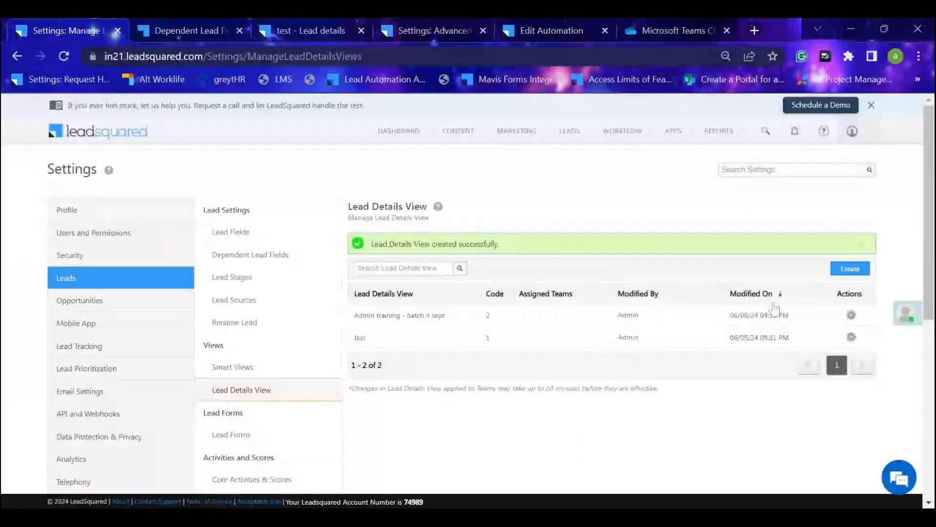
Check the action options of the "Admin training - batch 4 sept" view and open the Lead Forms settings.
{"action": "left_click", "coordinate": [851, 315]}
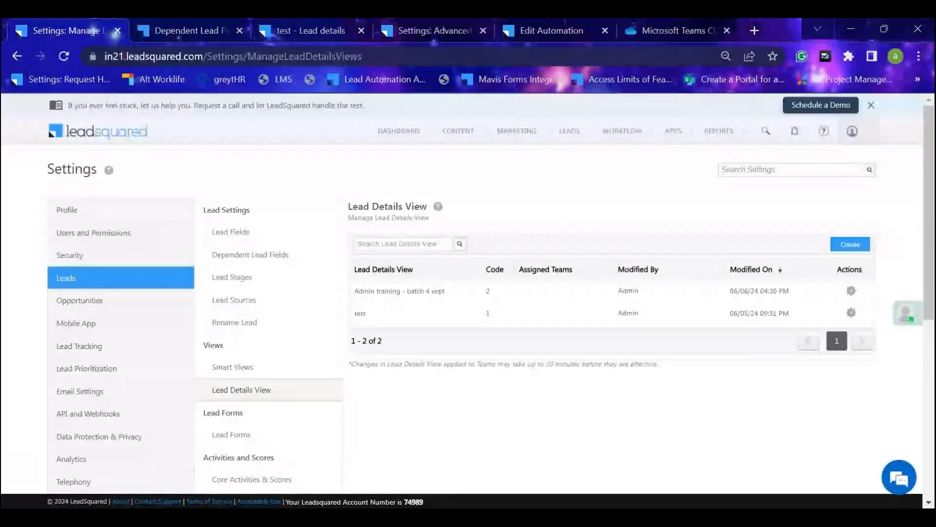
{"action": "scroll", "coordinate": [310, 317], "scroll_direction": "down", "scroll_amount": 2}
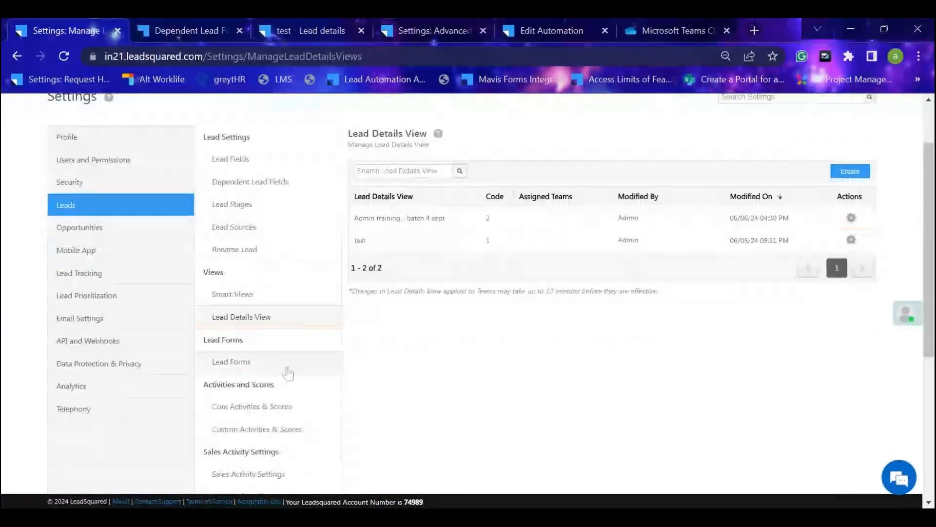
{"action": "left_click", "coordinate": [288, 372]}
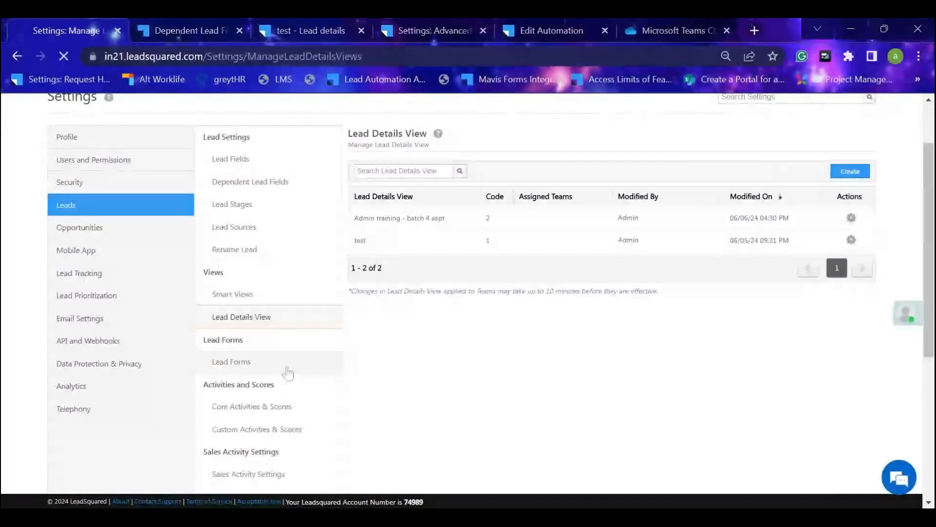
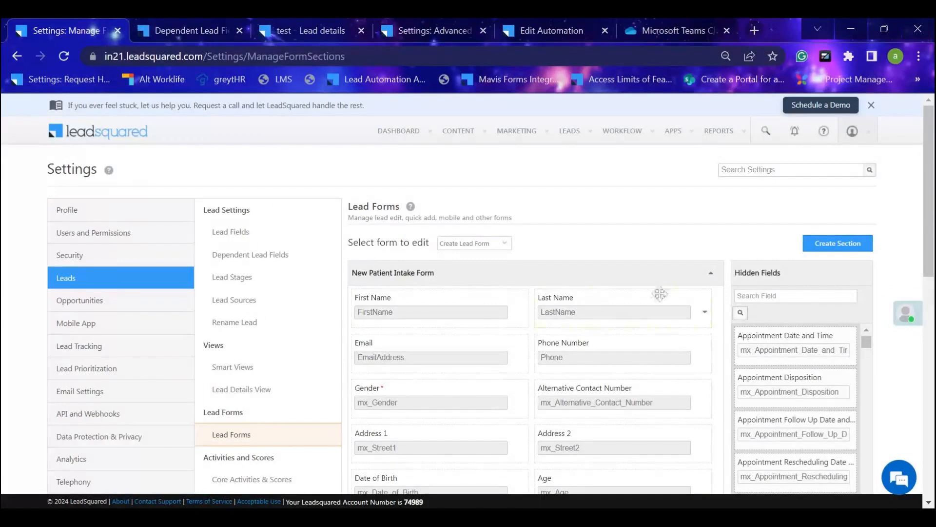
Open Manage Leads in a new browser tab and bring up the Add New Lead form.
{"action": "scroll", "coordinate": [646, 297], "scroll_direction": "down", "scroll_amount": 2}
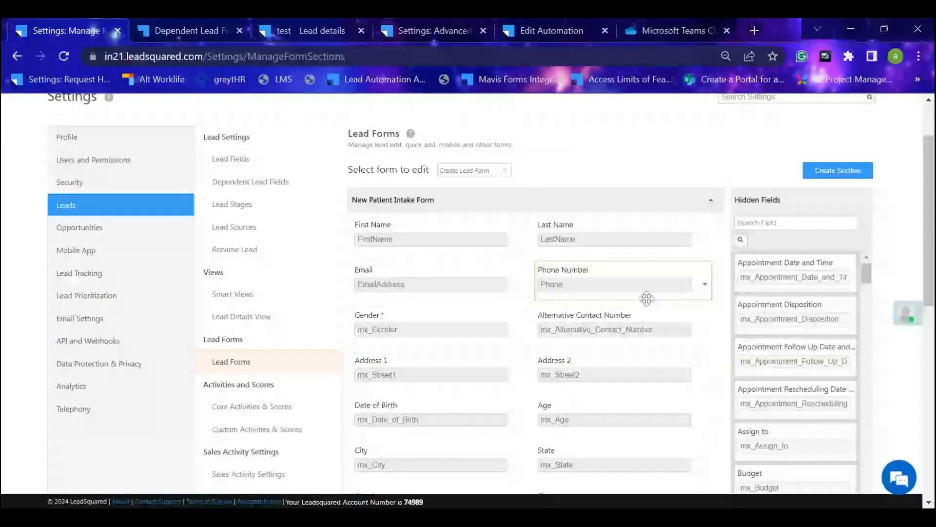
{"action": "scroll", "coordinate": [445, 290], "scroll_direction": "up", "scroll_amount": 2}
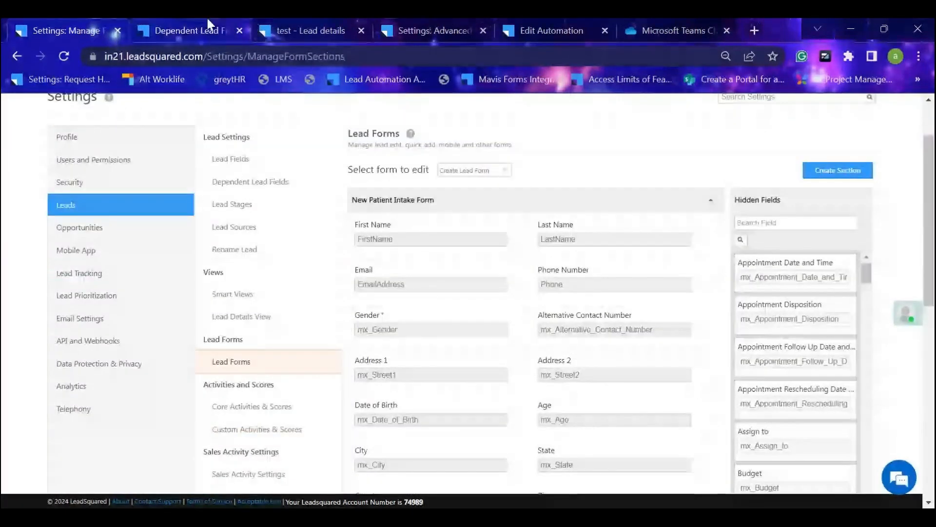
{"action": "left_click", "coordinate": [307, 30]}
{"action": "mouse_move", "coordinate": [567, 136]}
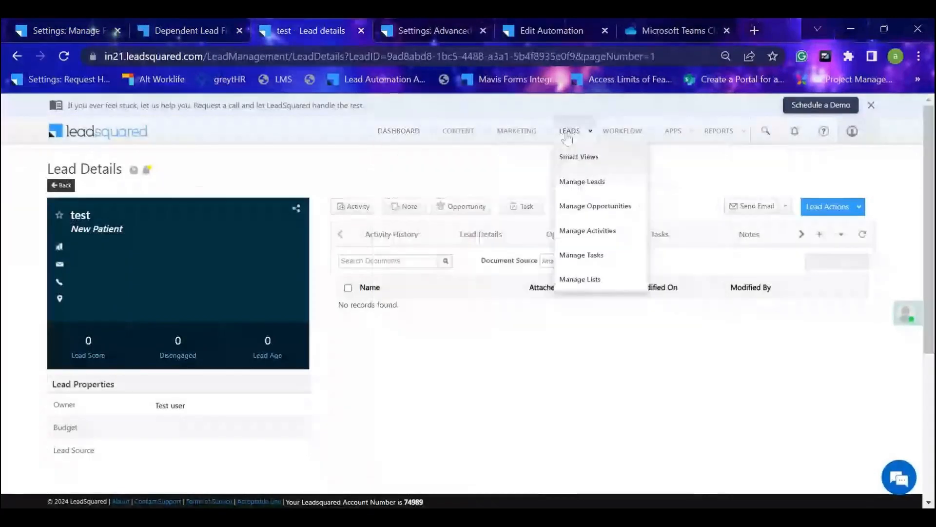
{"action": "middle_click", "coordinate": [583, 186]}
{"action": "left_click", "coordinate": [384, 29]}
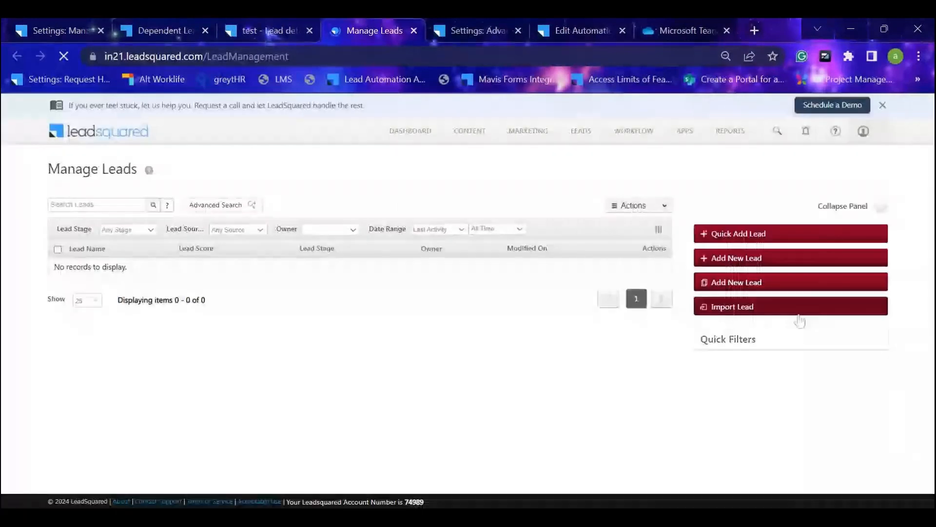
{"action": "left_click", "coordinate": [731, 257]}
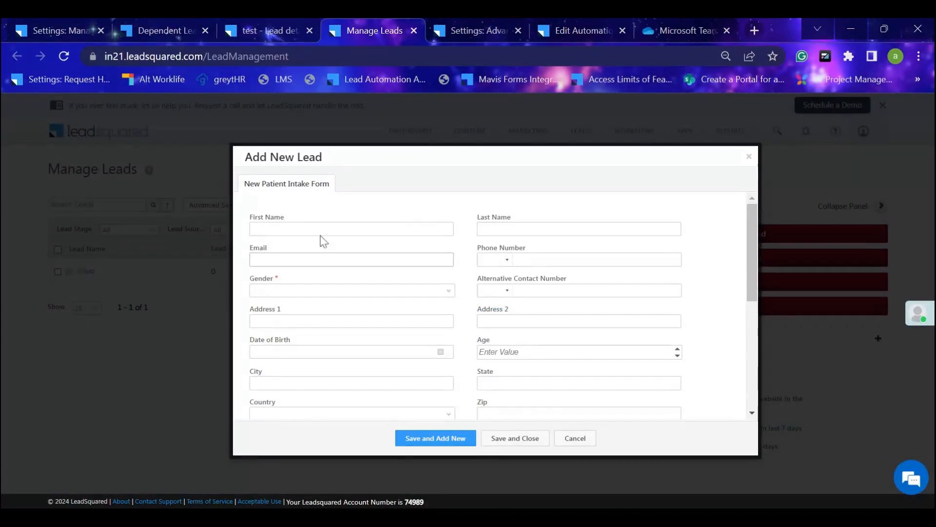
Add a section named "Personal details" to the Create Lead Form in the Lead Forms settings.
{"action": "left_click", "coordinate": [77, 24]}
{"action": "left_click", "coordinate": [834, 170]}
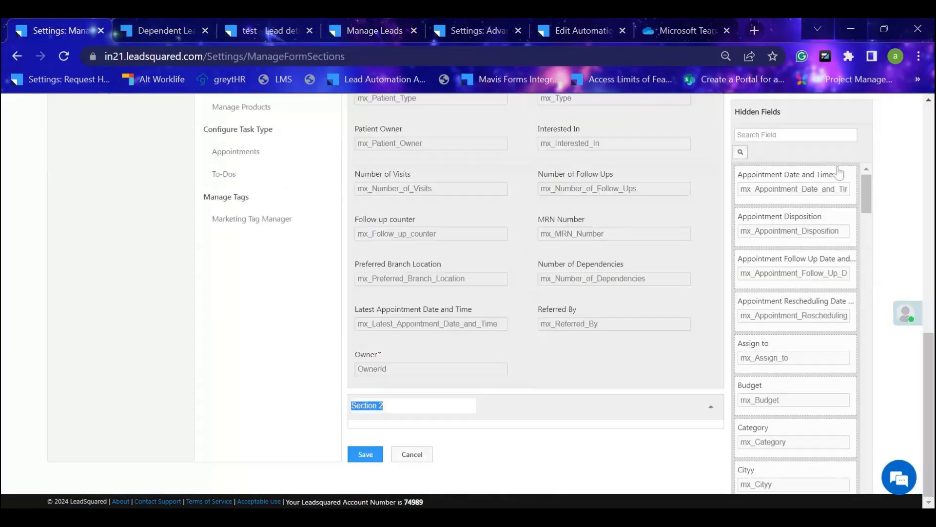
{"action": "key", "text": "BackSpace"}
{"action": "type", "text": "Personal"}
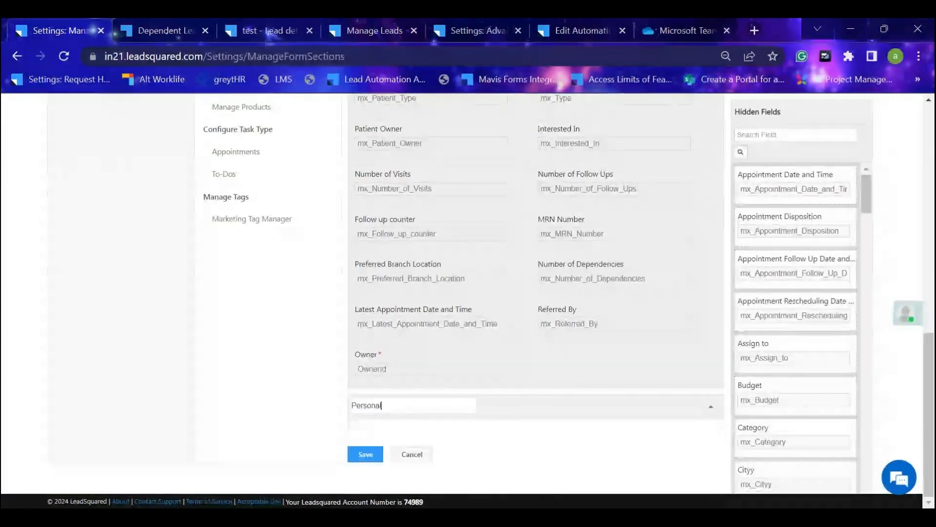
{"action": "type", "text": " details"}
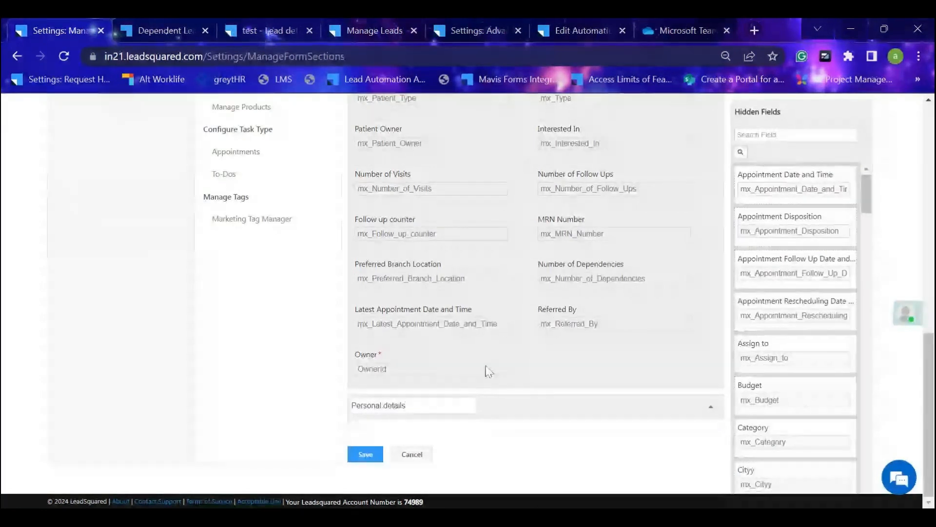
{"action": "left_click", "coordinate": [605, 430]}
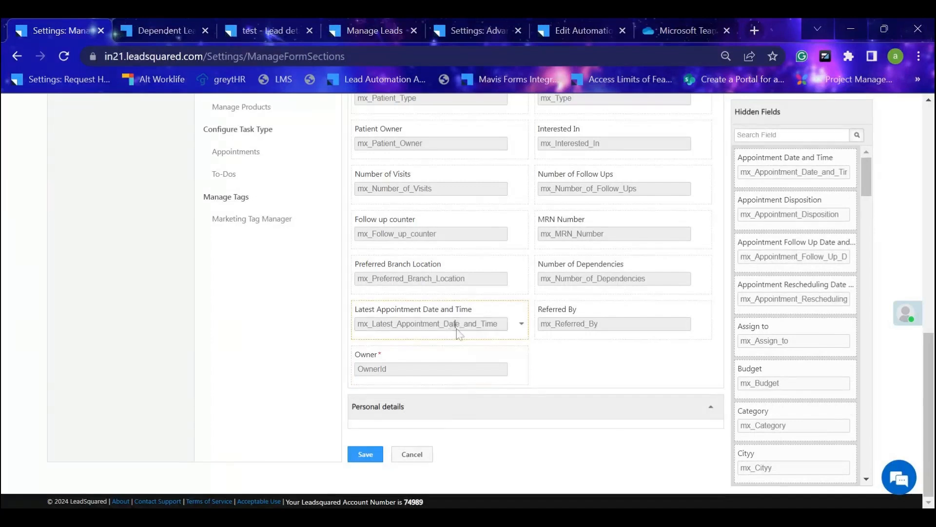
Move the Latest Appointment Date and Time and Number of Follow Ups fields into the Personal details section.
{"action": "left_click_drag", "start_coordinate": [483, 303], "coordinate": [478, 409]}
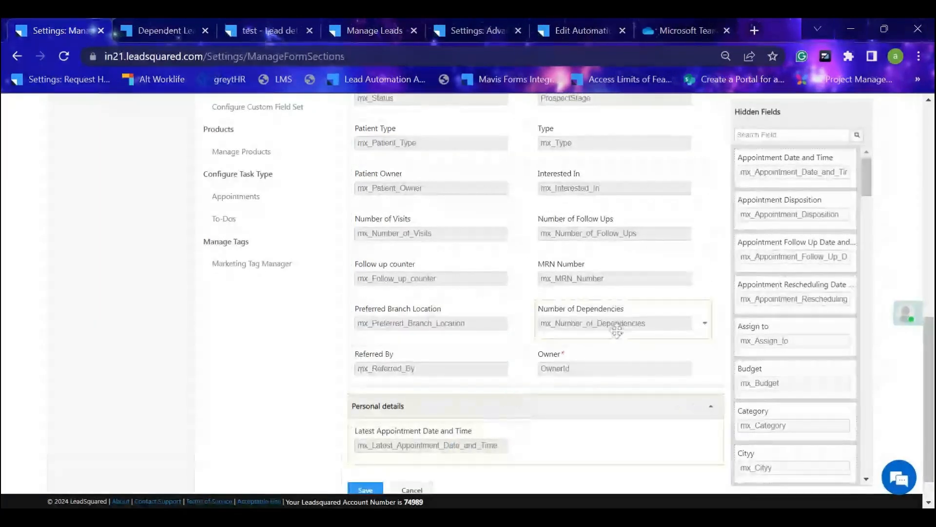
{"action": "scroll", "coordinate": [593, 290], "scroll_direction": "up", "scroll_amount": 1}
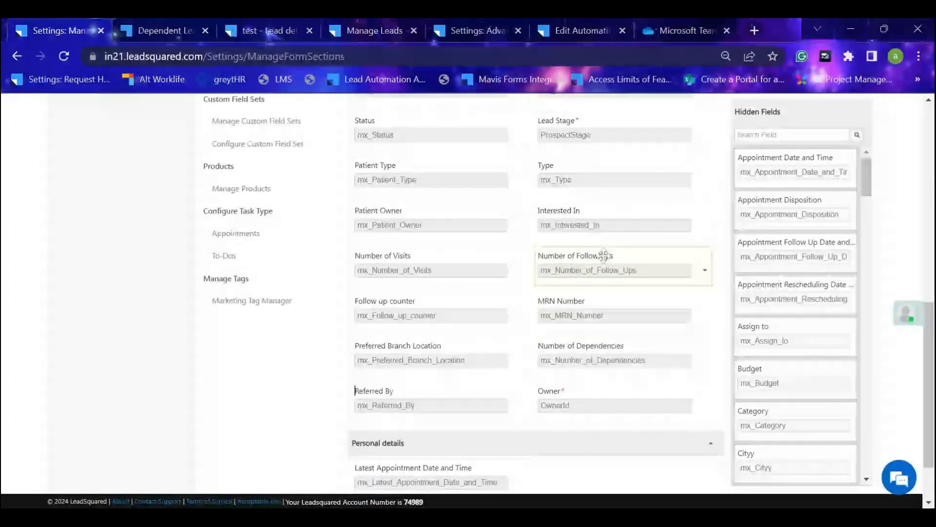
{"action": "left_click_drag", "start_coordinate": [602, 255], "coordinate": [649, 458]}
Add the hidden Appointment Disposition field to the Personal details section.
{"action": "scroll", "coordinate": [628, 376], "scroll_direction": "up", "scroll_amount": 6}
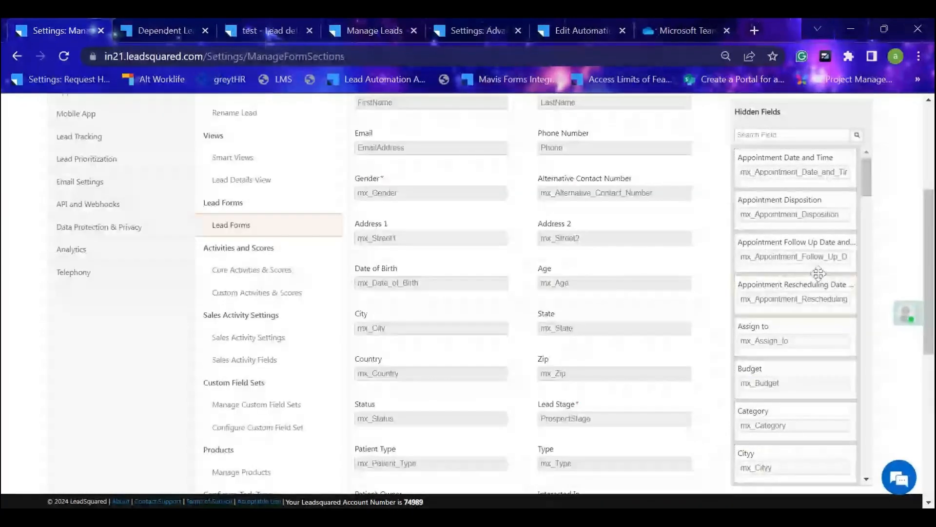
{"action": "scroll", "coordinate": [628, 375], "scroll_direction": "down", "scroll_amount": 5}
{"action": "scroll", "coordinate": [749, 263], "scroll_direction": "down", "scroll_amount": 4}
{"action": "scroll", "coordinate": [750, 263], "scroll_direction": "down", "scroll_amount": 1}
{"action": "scroll", "coordinate": [628, 309], "scroll_direction": "down", "scroll_amount": 3}
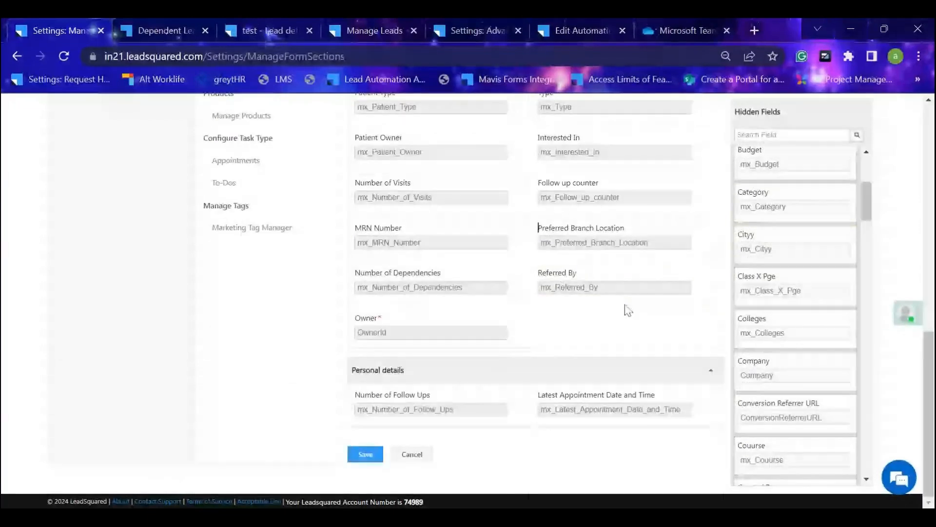
{"action": "scroll", "coordinate": [786, 280], "scroll_direction": "up", "scroll_amount": 5}
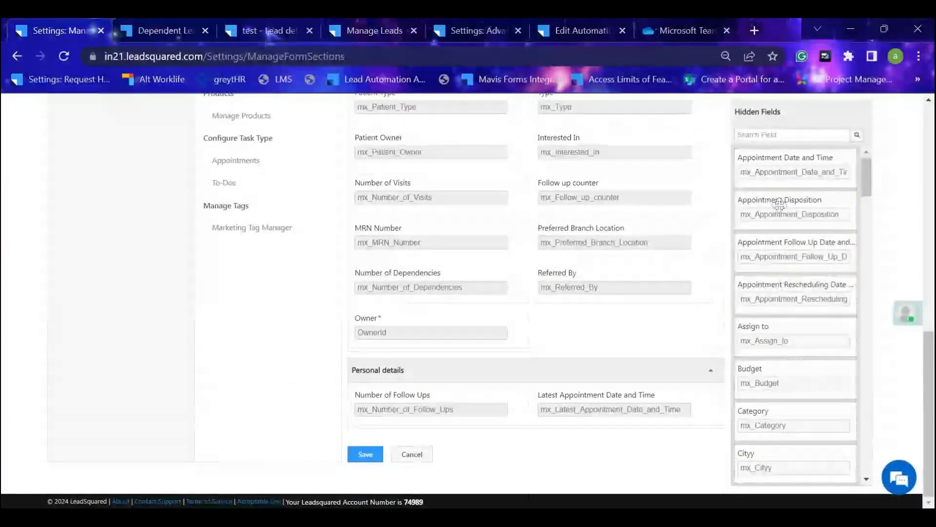
{"action": "left_click_drag", "start_coordinate": [781, 202], "coordinate": [442, 424]}
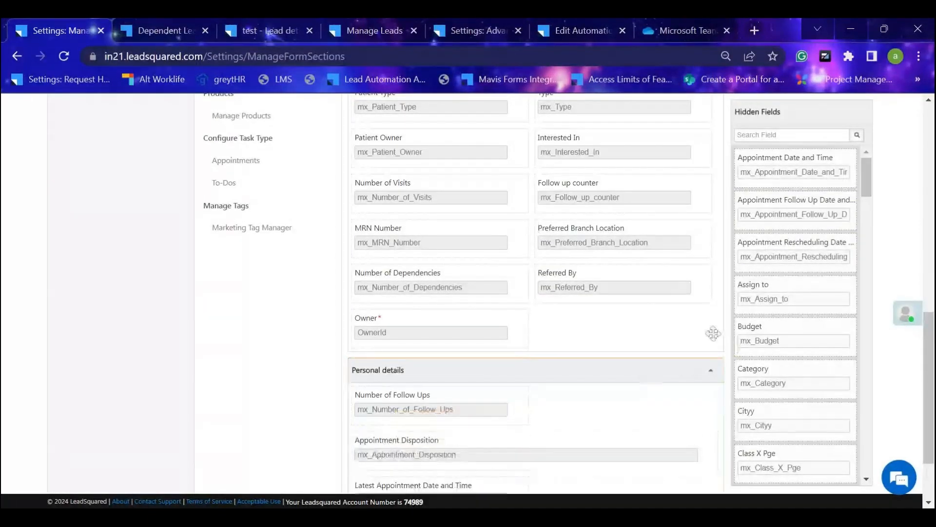
Move the Country, Alternative Contact Number and Interested In fields from New Patient Intake Form to the hidden fields.
{"action": "scroll", "coordinate": [647, 338], "scroll_direction": "up", "scroll_amount": 2}
{"action": "scroll", "coordinate": [482, 249], "scroll_direction": "up", "scroll_amount": 5}
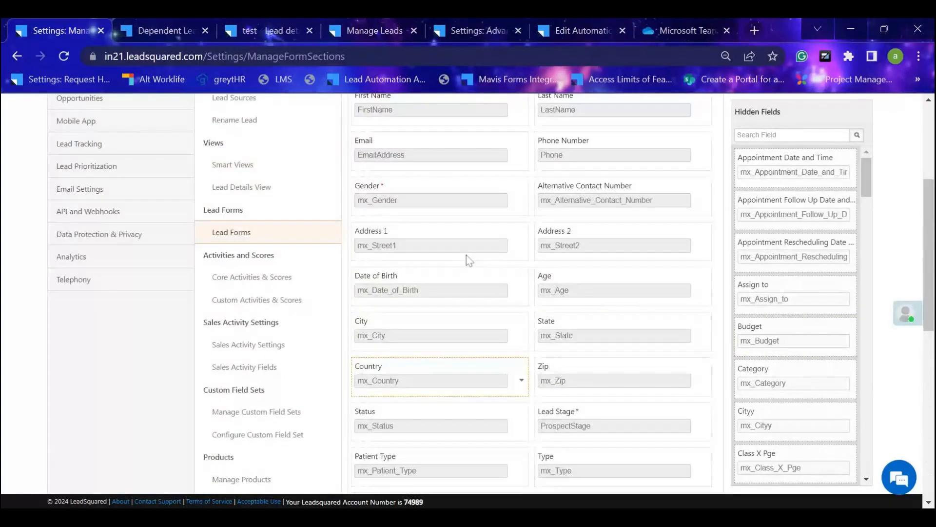
{"action": "left_click_drag", "start_coordinate": [412, 370], "coordinate": [799, 306]}
{"action": "scroll", "coordinate": [799, 305], "scroll_direction": "up", "scroll_amount": 2}
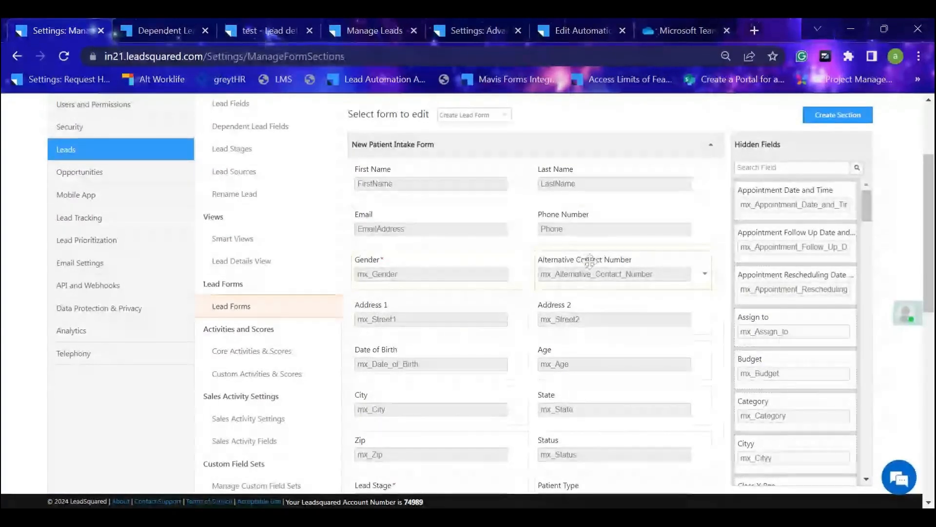
{"action": "left_click_drag", "start_coordinate": [591, 259], "coordinate": [824, 253]}
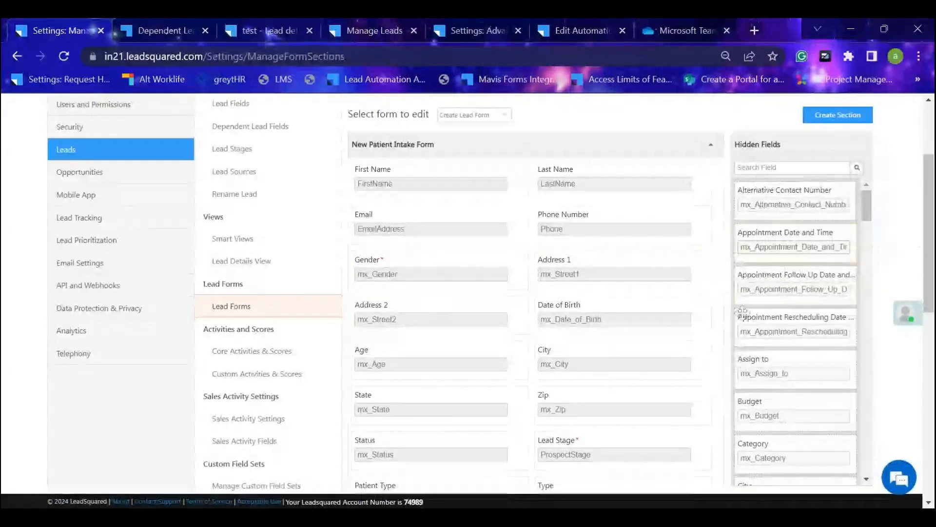
{"action": "scroll", "coordinate": [638, 366], "scroll_direction": "down", "scroll_amount": 2}
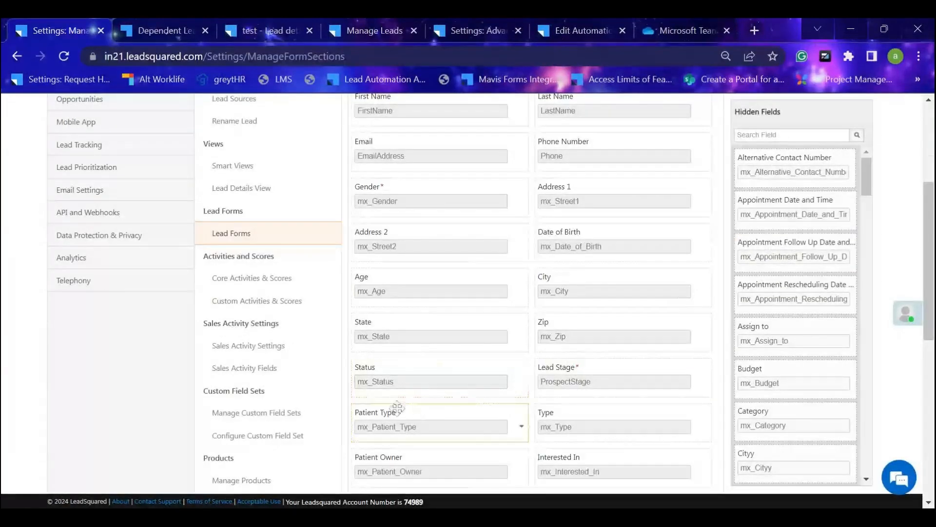
{"action": "scroll", "coordinate": [488, 405], "scroll_direction": "down", "scroll_amount": 2}
{"action": "left_click_drag", "start_coordinate": [605, 388], "coordinate": [799, 373]}
{"action": "scroll", "coordinate": [534, 350], "scroll_direction": "down", "scroll_amount": 5}
{"action": "scroll", "coordinate": [534, 349], "scroll_direction": "down", "scroll_amount": 2}
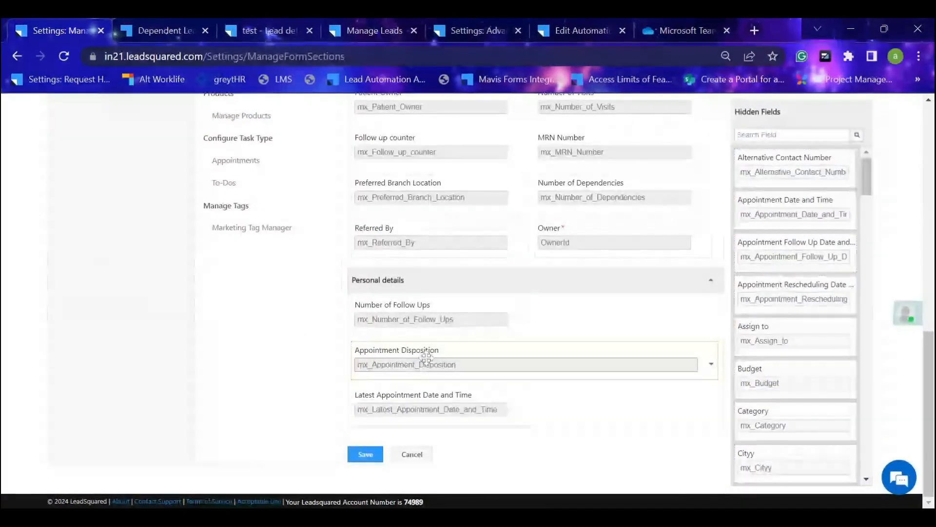
Review the fields of the open Add New Lead form in Manage Leads from start to end.
{"action": "left_click", "coordinate": [374, 30]}
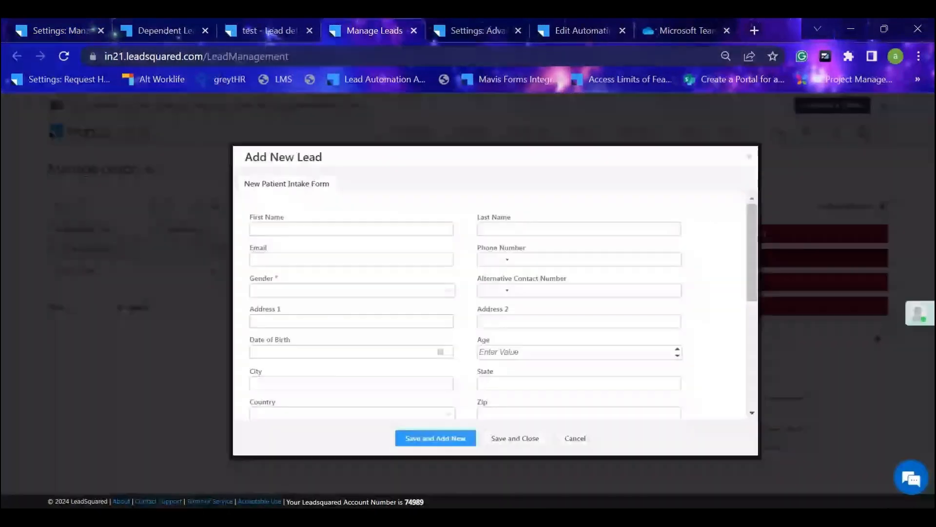
{"action": "scroll", "coordinate": [412, 263], "scroll_direction": "down", "scroll_amount": 5}
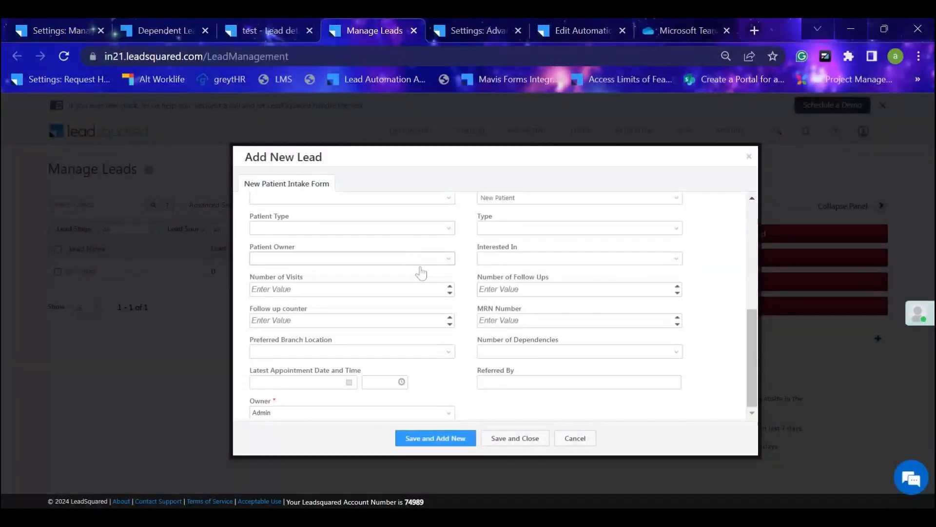
{"action": "scroll", "coordinate": [421, 273], "scroll_direction": "up", "scroll_amount": 5}
{"action": "scroll", "coordinate": [526, 280], "scroll_direction": "down", "scroll_amount": 3}
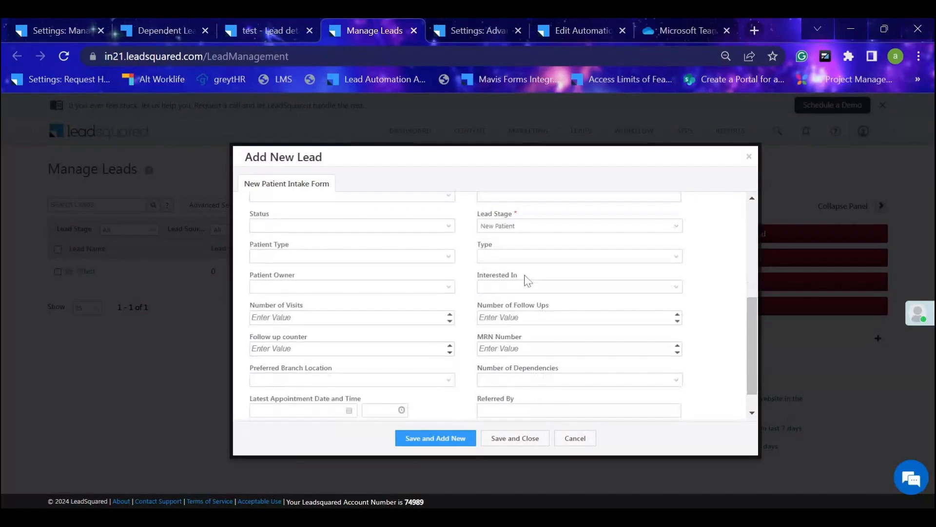
{"action": "scroll", "coordinate": [481, 237], "scroll_direction": "up", "scroll_amount": 3}
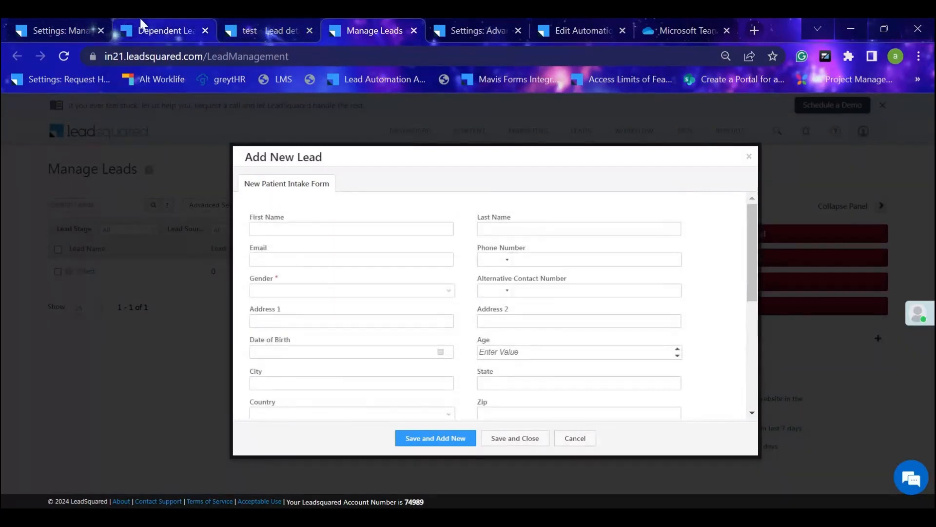
Check the edited Create Lead Form layout in the Lead Forms settings and save the form.
{"action": "left_click", "coordinate": [49, 23]}
{"action": "scroll", "coordinate": [590, 277], "scroll_direction": "up", "scroll_amount": 5}
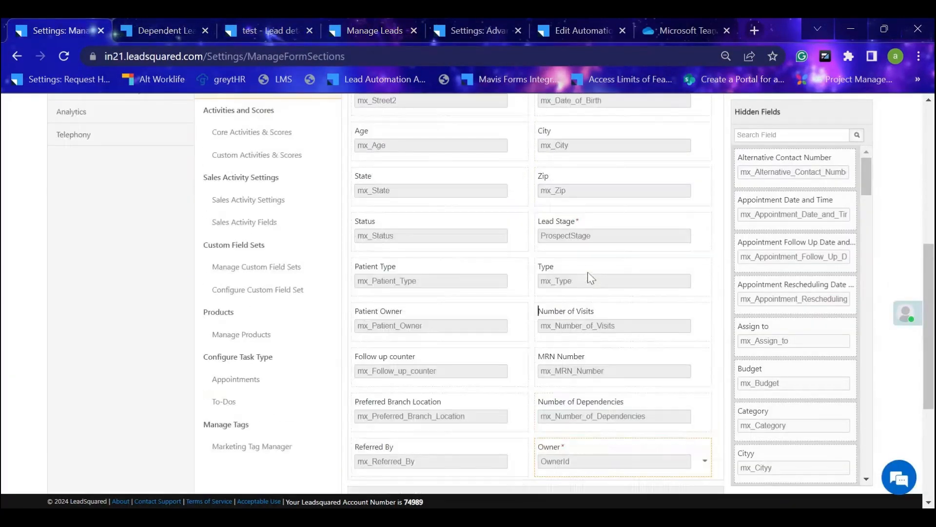
{"action": "scroll", "coordinate": [588, 274], "scroll_direction": "up", "scroll_amount": 5}
{"action": "scroll", "coordinate": [627, 261], "scroll_direction": "down", "scroll_amount": 1}
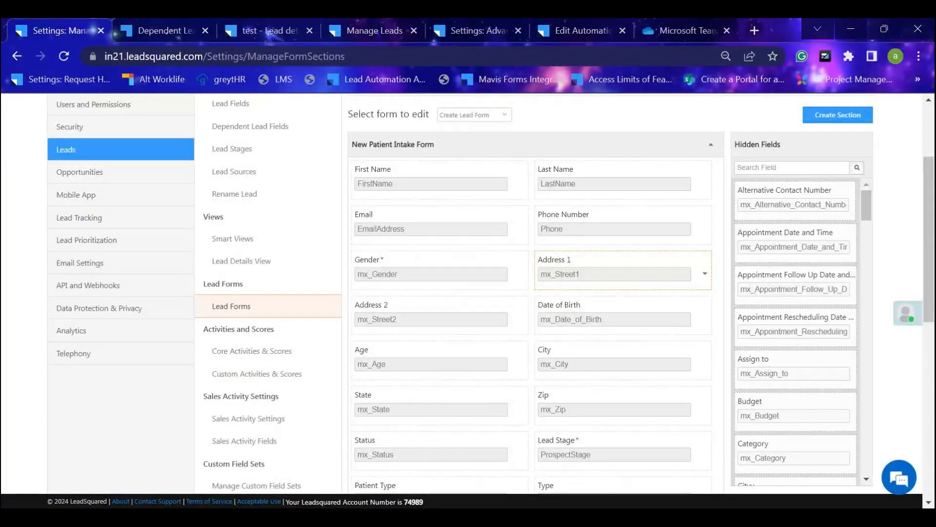
{"action": "scroll", "coordinate": [559, 303], "scroll_direction": "down", "scroll_amount": 6}
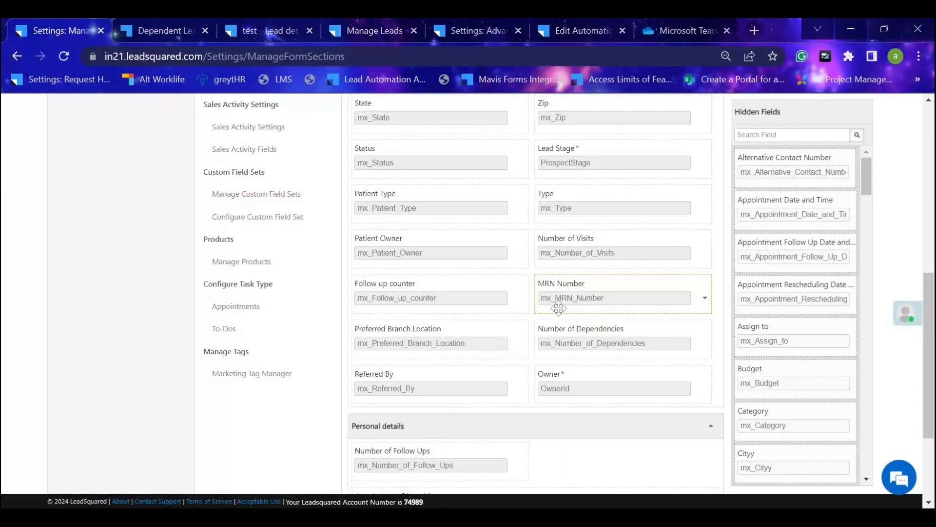
{"action": "scroll", "coordinate": [561, 310], "scroll_direction": "down", "scroll_amount": 3}
{"action": "scroll", "coordinate": [576, 327], "scroll_direction": "up", "scroll_amount": 8}
{"action": "scroll", "coordinate": [574, 331], "scroll_direction": "down", "scroll_amount": 7}
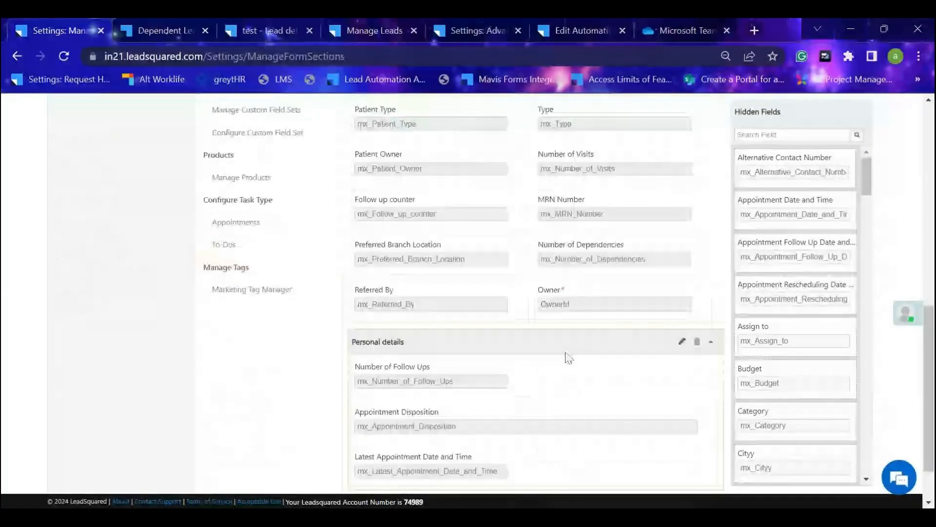
{"action": "scroll", "coordinate": [568, 357], "scroll_direction": "down", "scroll_amount": 1}
{"action": "left_click", "coordinate": [365, 452]}
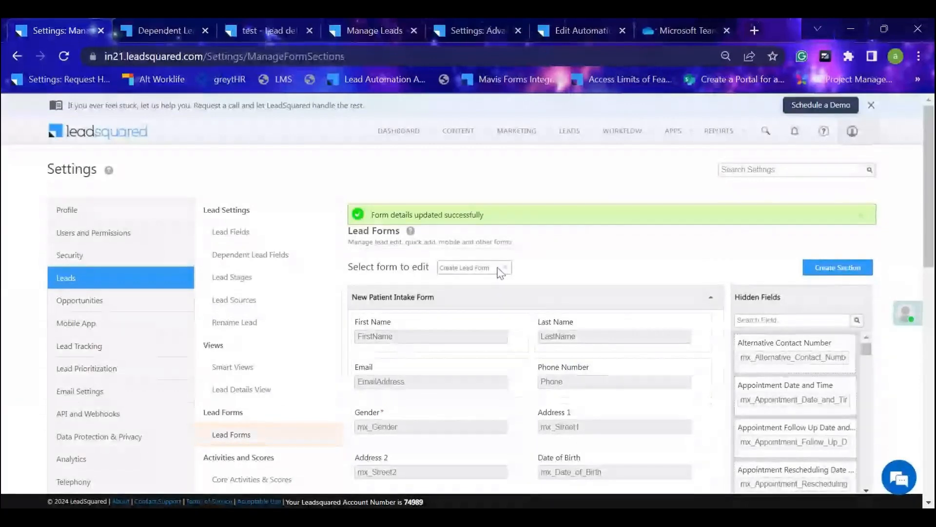
Examine which lead form types can be selected for editing in the Lead Forms settings.
{"action": "left_click", "coordinate": [501, 270]}
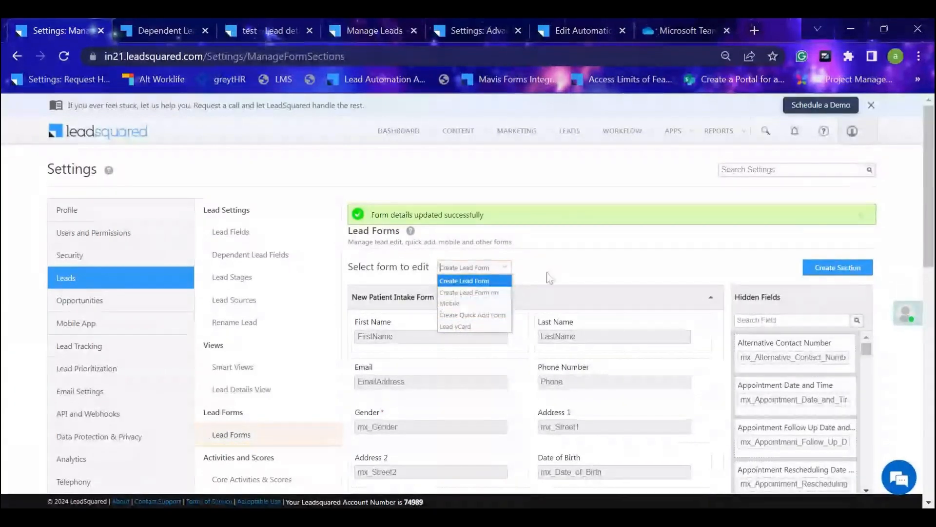
{"action": "scroll", "coordinate": [295, 438], "scroll_direction": "down", "scroll_amount": 1}
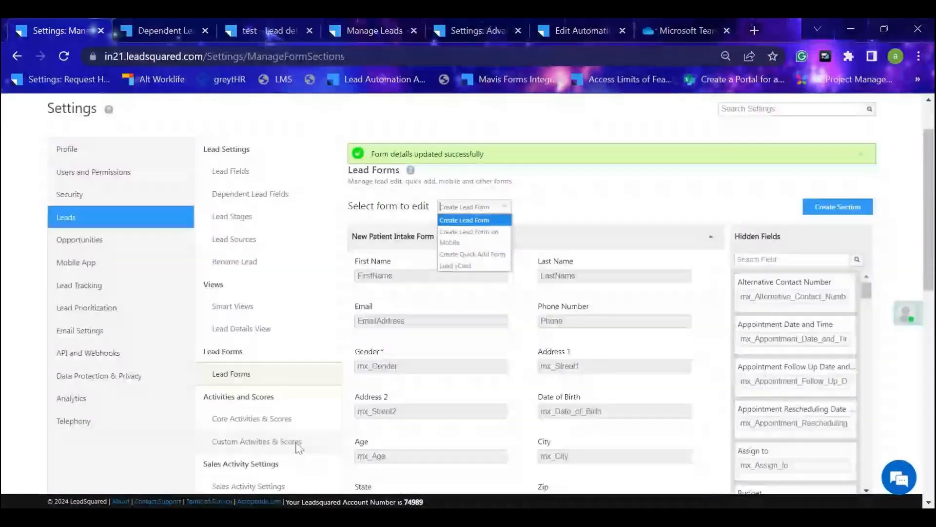
{"action": "scroll", "coordinate": [260, 312], "scroll_direction": "down", "scroll_amount": 2}
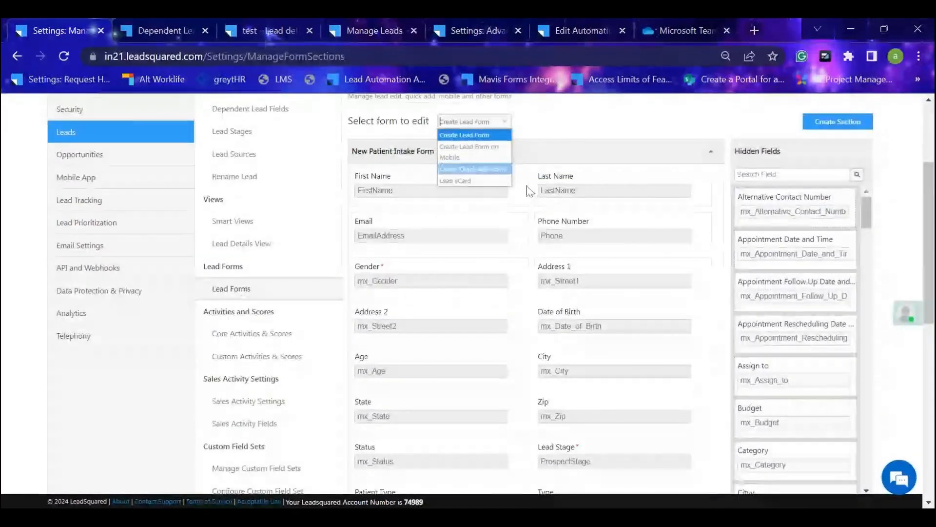
{"action": "scroll", "coordinate": [342, 336], "scroll_direction": "down", "scroll_amount": 5}
{"action": "scroll", "coordinate": [428, 309], "scroll_direction": "up", "scroll_amount": 5}
{"action": "scroll", "coordinate": [428, 309], "scroll_direction": "up", "scroll_amount": 5}
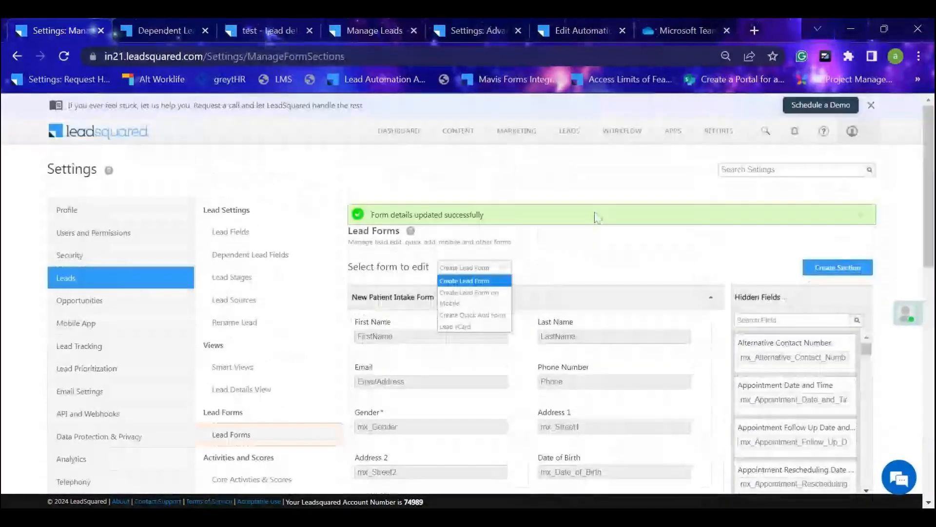
Return to Manage Leads and close the open Add New Lead form.
{"action": "left_click", "coordinate": [374, 30]}
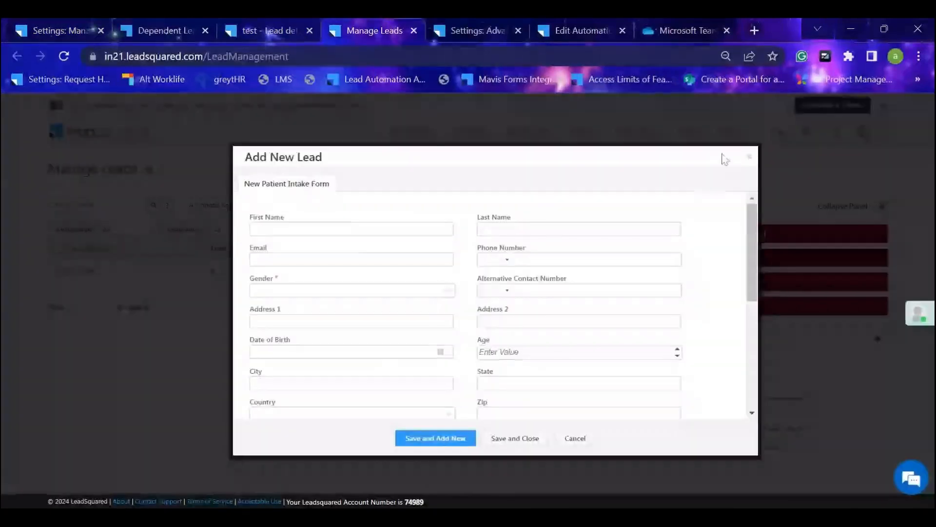
{"action": "left_click", "coordinate": [749, 156]}
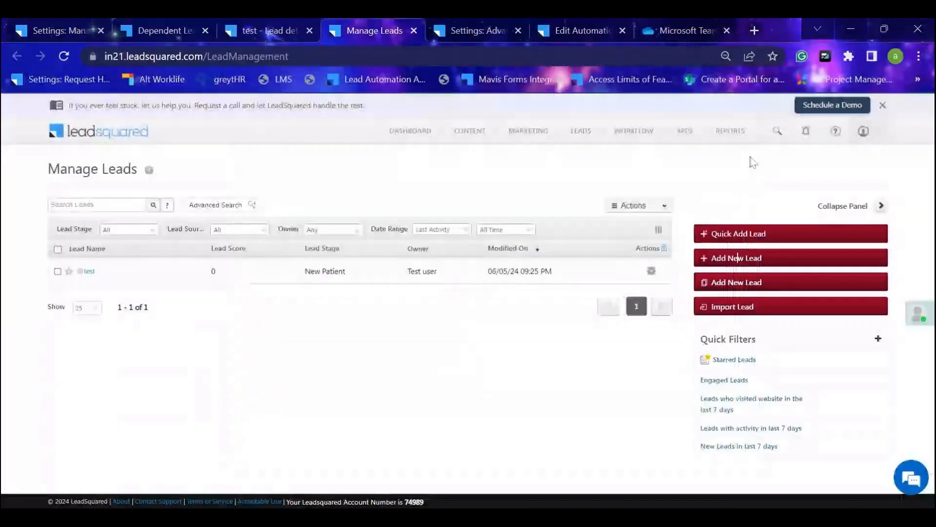
Open the Add New Lead form, check the fields of its Personal details section and close the form.
{"action": "left_click", "coordinate": [775, 259]}
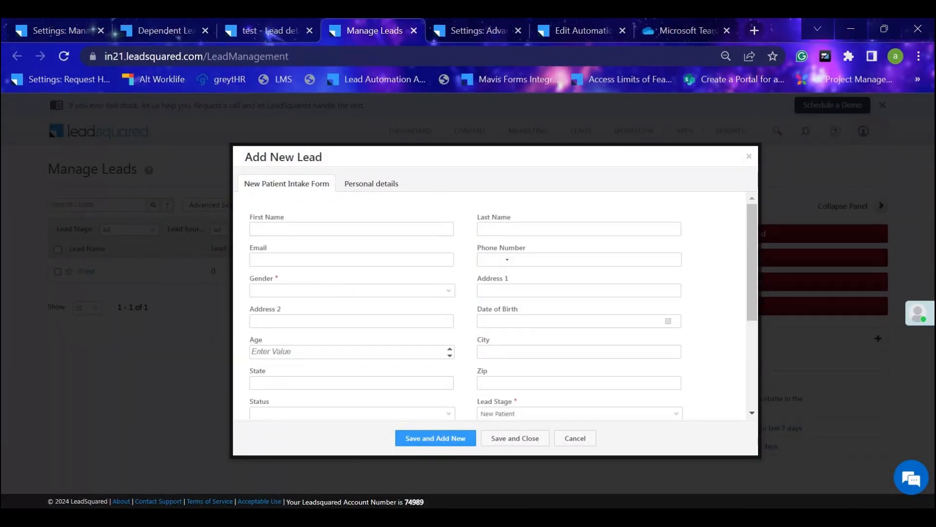
{"action": "left_click", "coordinate": [365, 191]}
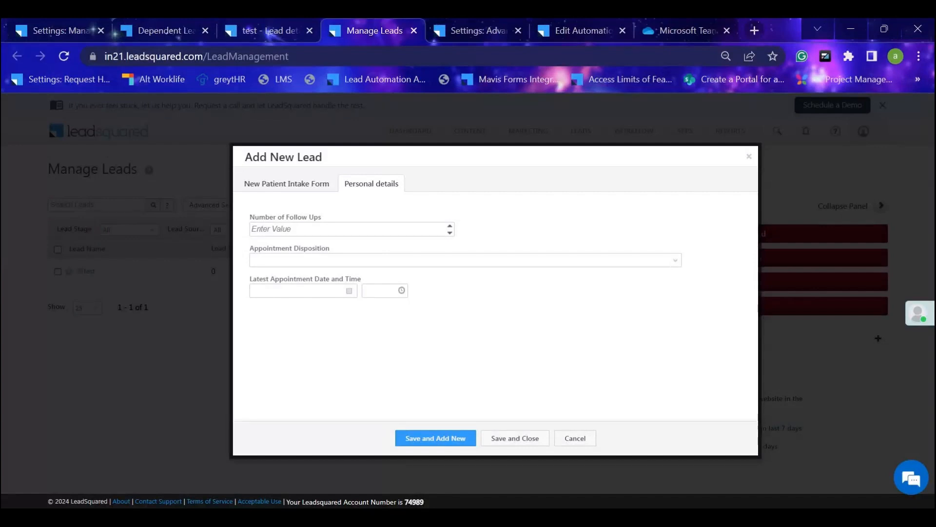
{"action": "left_click", "coordinate": [749, 157]}
Return to the Lead Forms settings and close the open list of forms to edit.
{"action": "left_click", "coordinate": [264, 31]}
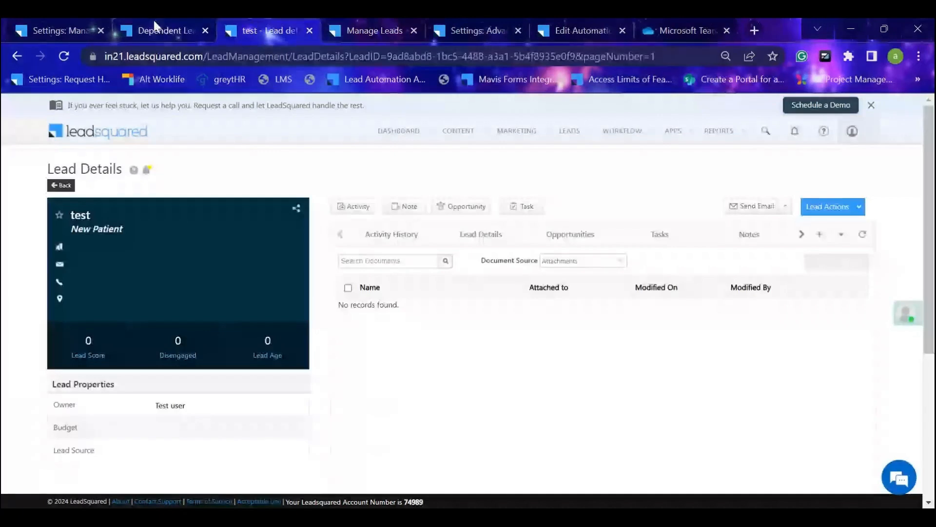
{"action": "left_click", "coordinate": [63, 29]}
{"action": "scroll", "coordinate": [236, 336], "scroll_direction": "down", "scroll_amount": 3}
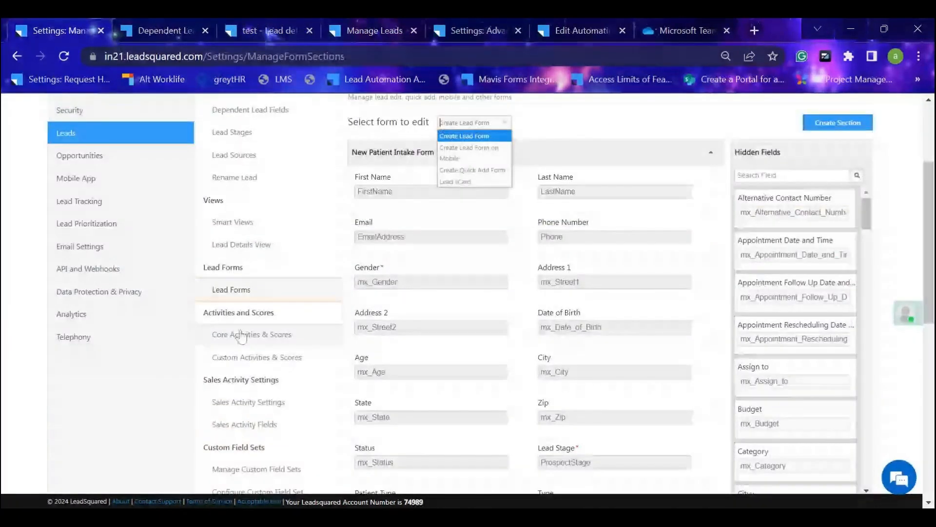
{"action": "scroll", "coordinate": [240, 335], "scroll_direction": "up", "scroll_amount": 2}
{"action": "scroll", "coordinate": [241, 335], "scroll_direction": "up", "scroll_amount": 2}
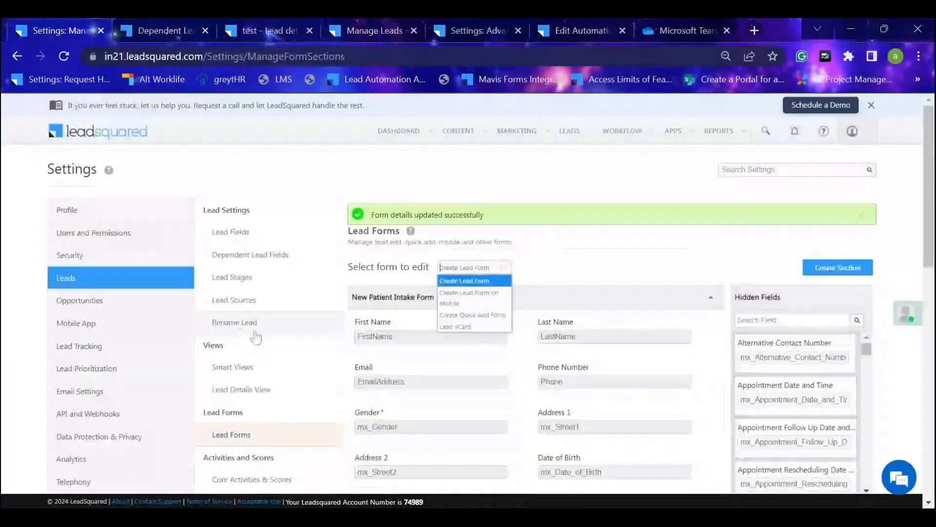
{"action": "left_click", "coordinate": [575, 231]}
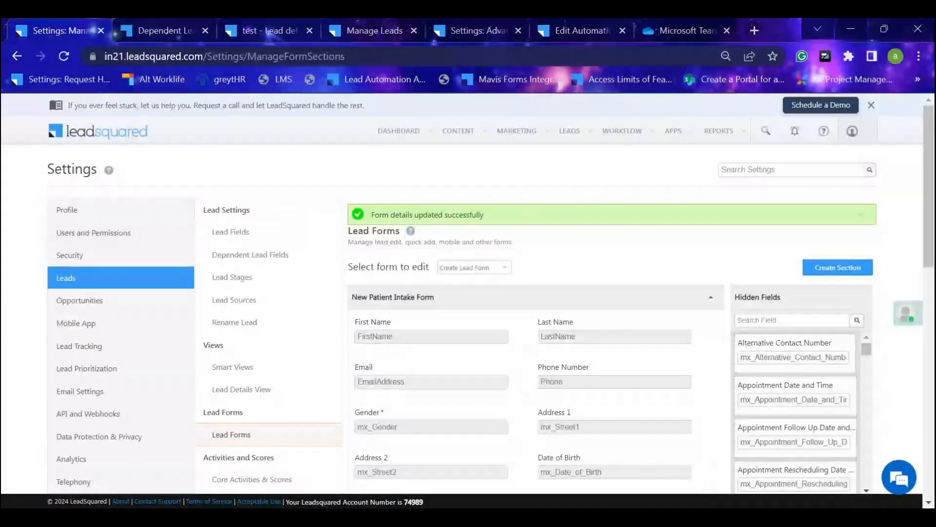
Examine the opportunity types available for managing opportunities and for adding one to the test lead.
{"action": "mouse_move", "coordinate": [568, 134]}
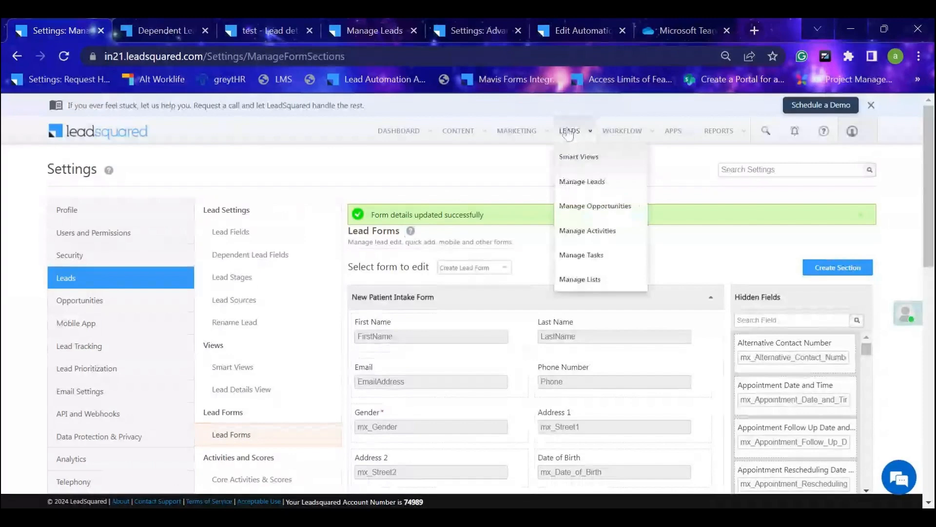
{"action": "mouse_move", "coordinate": [578, 207]}
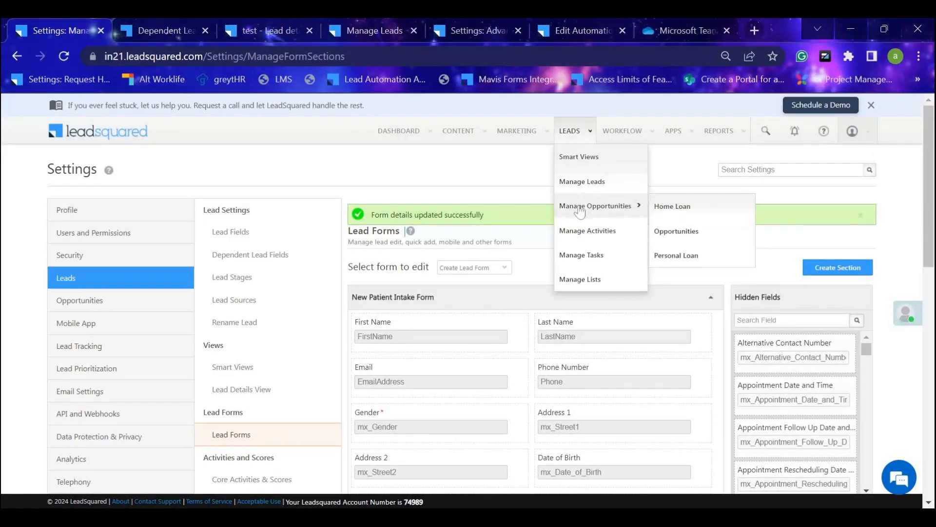
{"action": "left_click", "coordinate": [255, 29]}
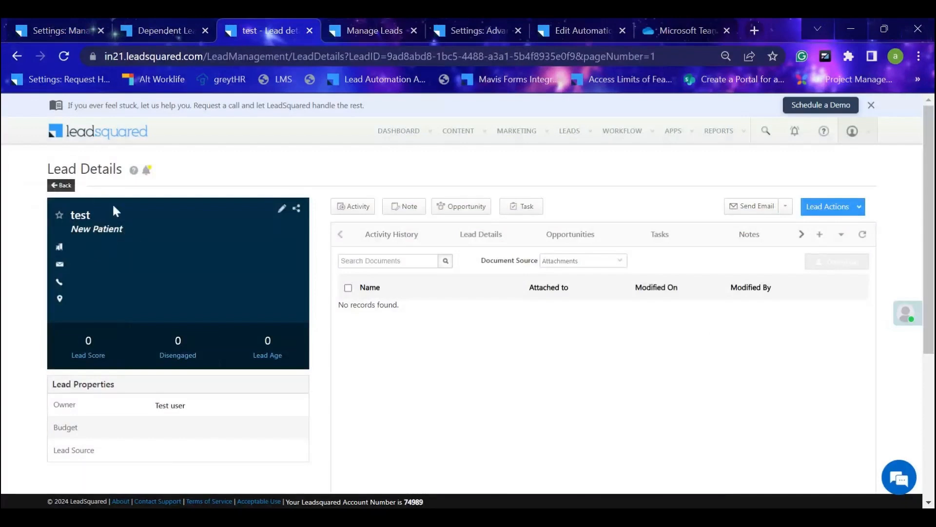
{"action": "left_click", "coordinate": [463, 206]}
{"action": "left_click", "coordinate": [475, 195]}
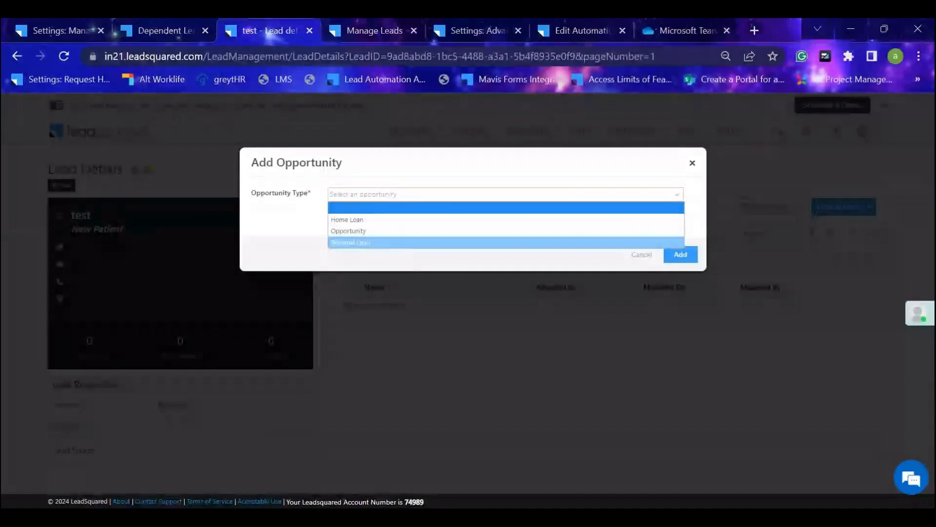
Return to Manage Leads, open the Add New Lead form and review its New Patient Intake Form fields.
{"action": "left_click", "coordinate": [73, 29]}
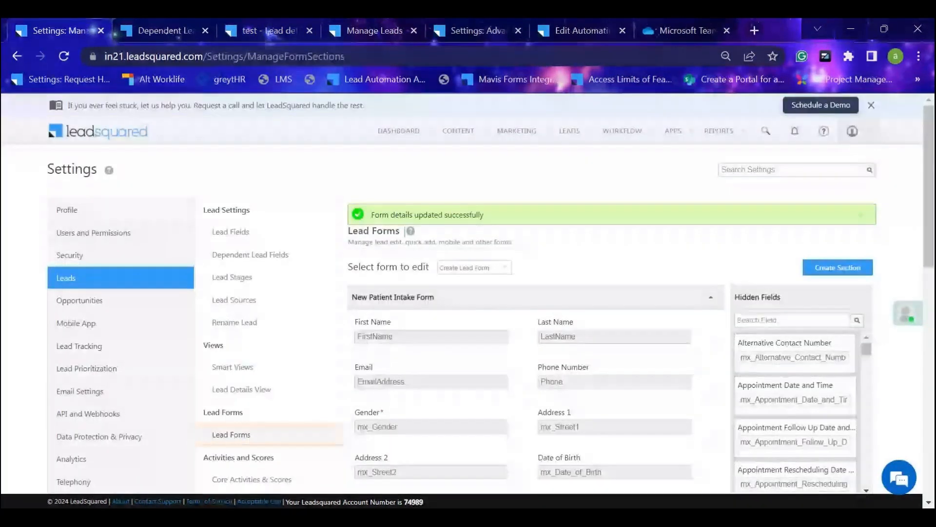
{"action": "left_click", "coordinate": [374, 30]}
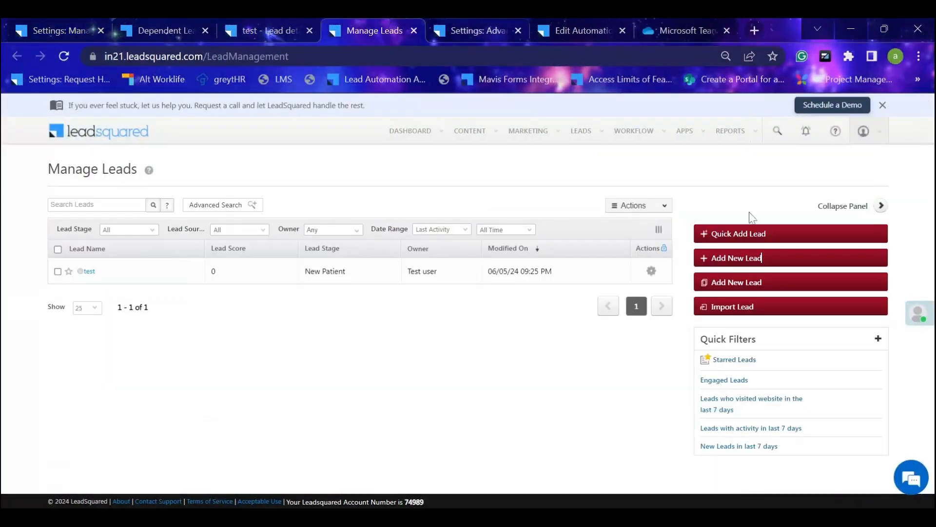
{"action": "left_click", "coordinate": [773, 266]}
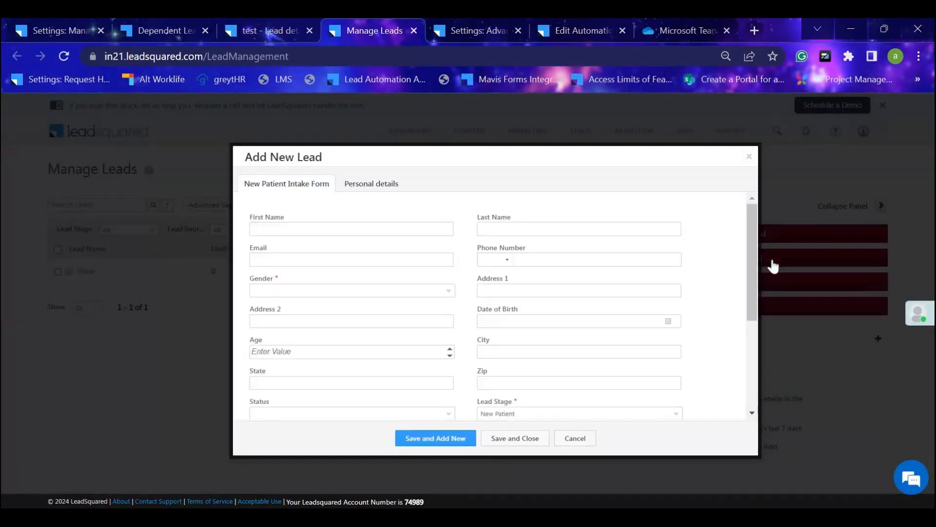
{"action": "scroll", "coordinate": [507, 278], "scroll_direction": "down", "scroll_amount": 4}
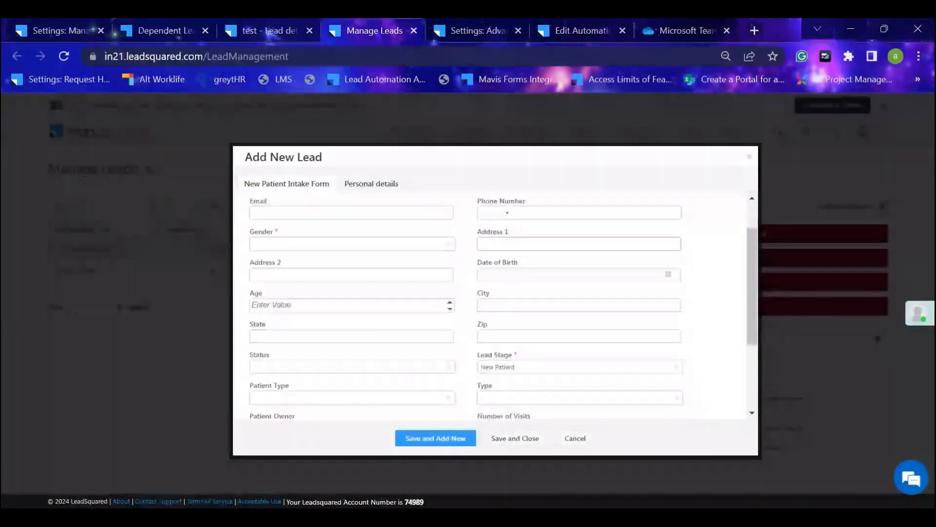
{"action": "scroll", "coordinate": [507, 278], "scroll_direction": "up", "scroll_amount": 4}
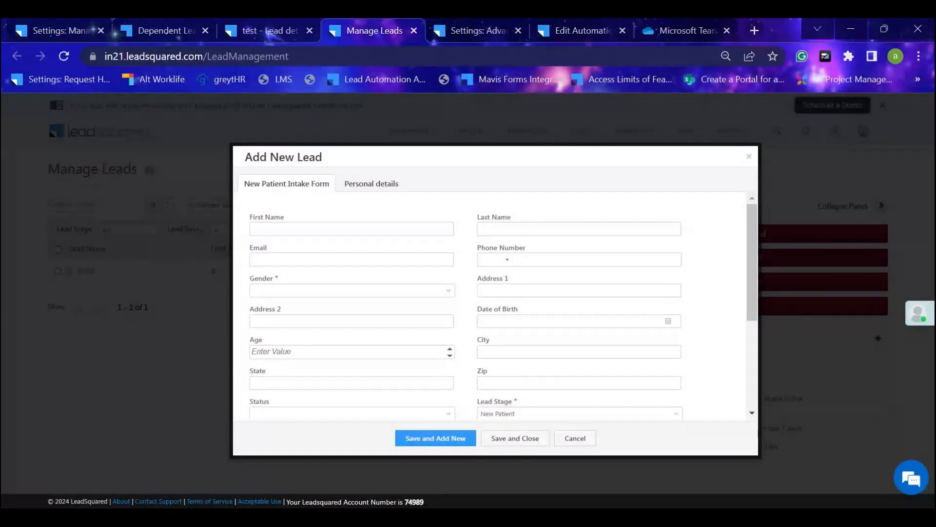
Dismiss the Add Opportunity dialog on the test lead and open its existing Personal Loan opportunity.
{"action": "left_click", "coordinate": [268, 30]}
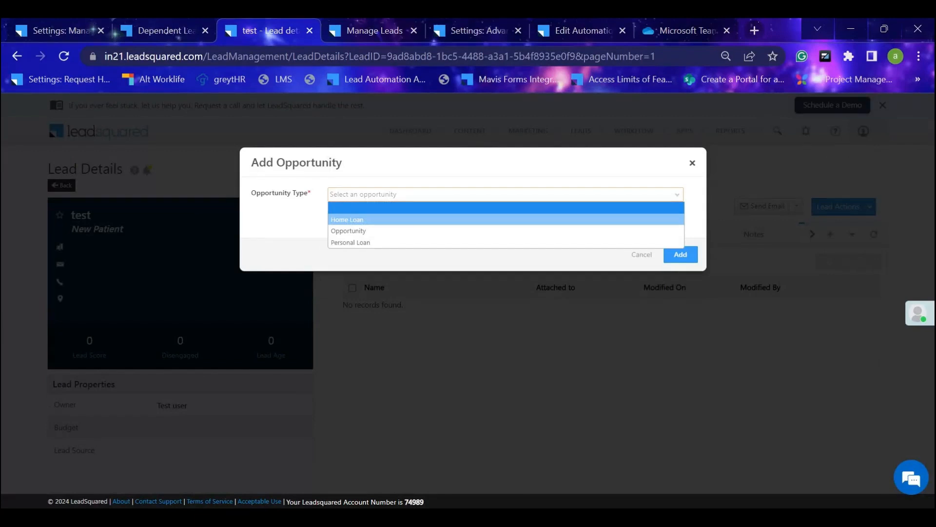
{"action": "left_click", "coordinate": [692, 163]}
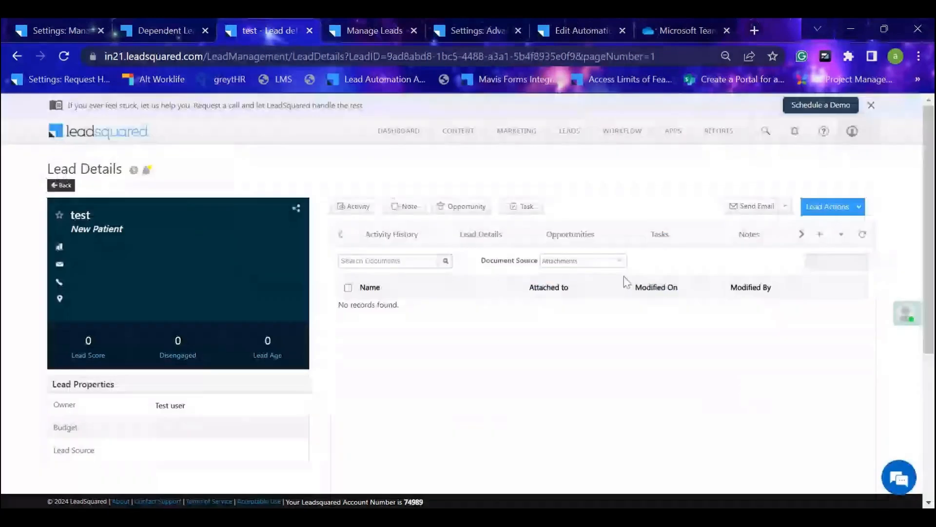
{"action": "left_click", "coordinate": [593, 244]}
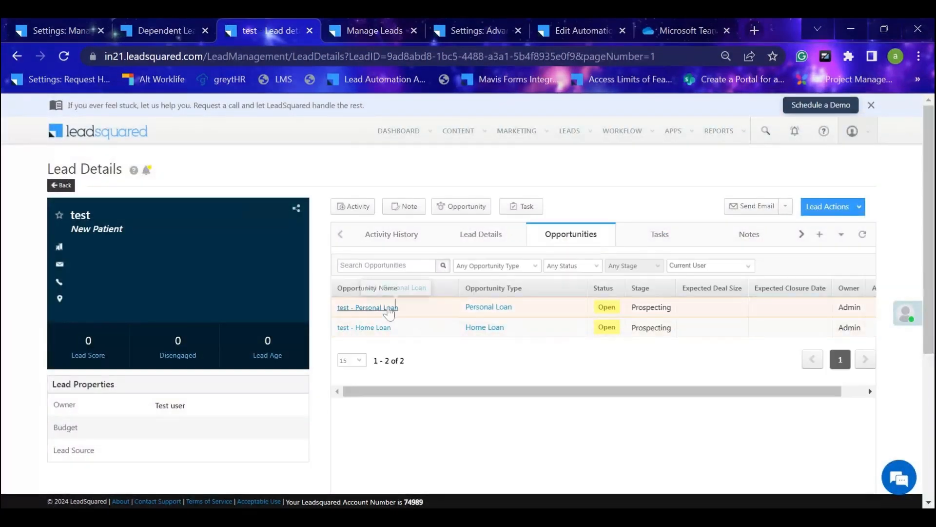
{"action": "left_click", "coordinate": [389, 309]}
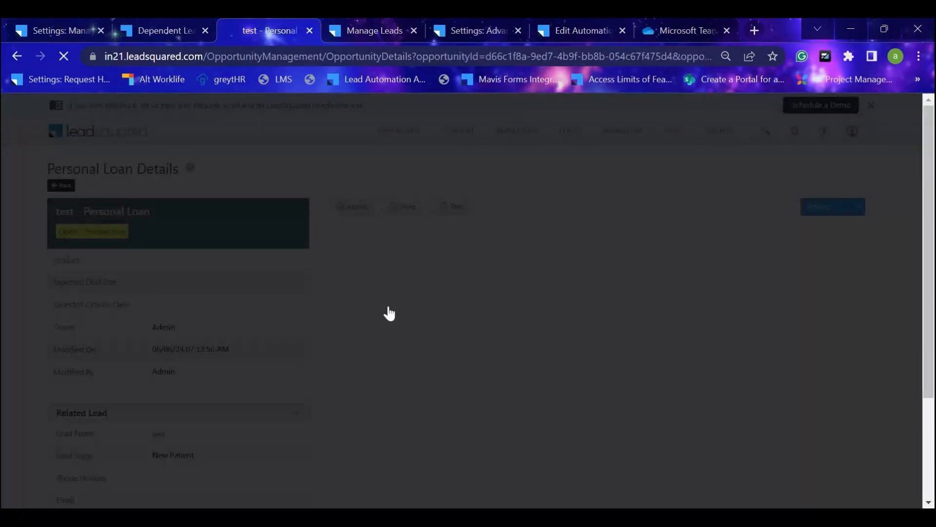
Review the Personal Loan Details of the opportunity, including its status, stage and application number.
{"action": "scroll", "coordinate": [536, 301], "scroll_direction": "down", "scroll_amount": 2}
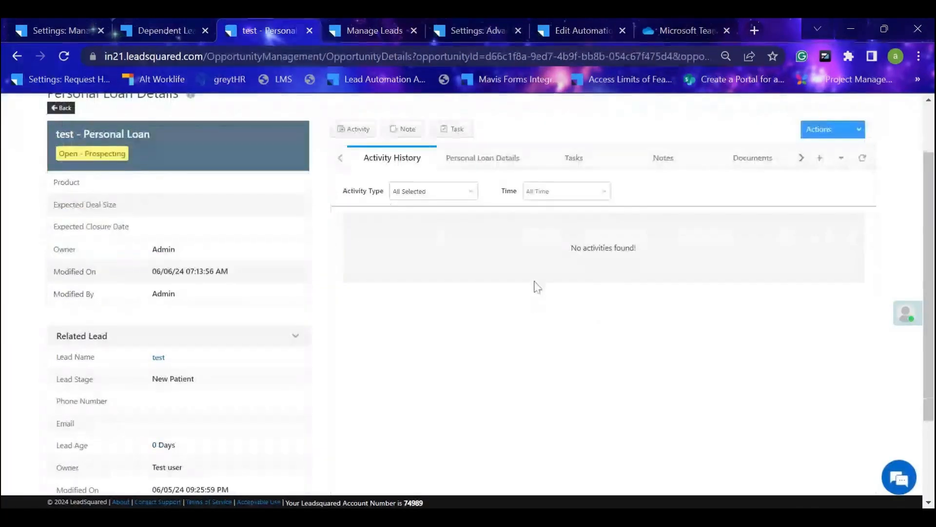
{"action": "left_click", "coordinate": [502, 167]}
{"action": "scroll", "coordinate": [663, 289], "scroll_direction": "down", "scroll_amount": 1}
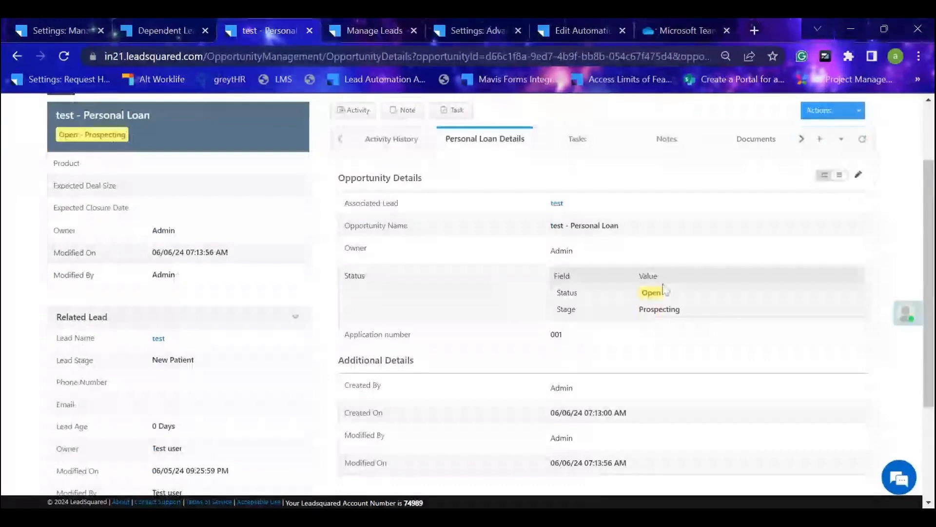
{"action": "scroll", "coordinate": [663, 297], "scroll_direction": "down", "scroll_amount": 3}
{"action": "scroll", "coordinate": [662, 303], "scroll_direction": "up", "scroll_amount": 3}
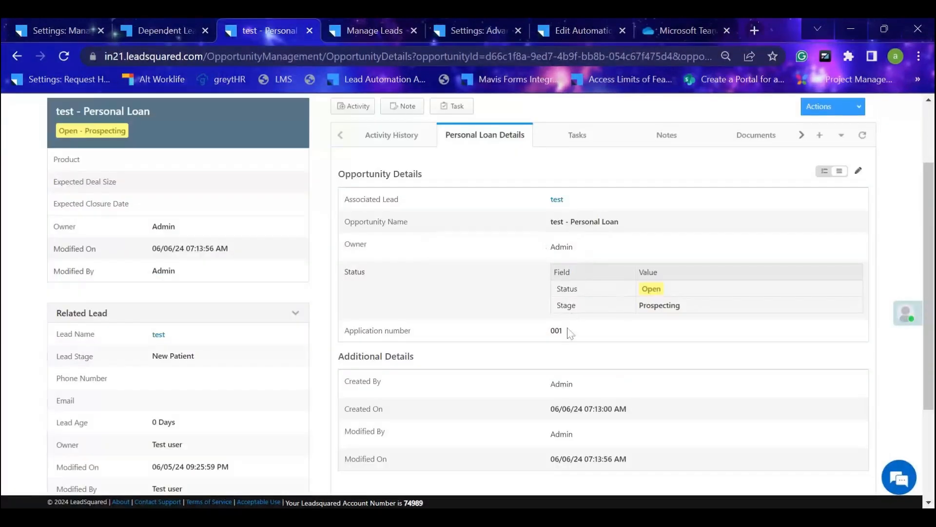
{"action": "left_click", "coordinate": [346, 331]}
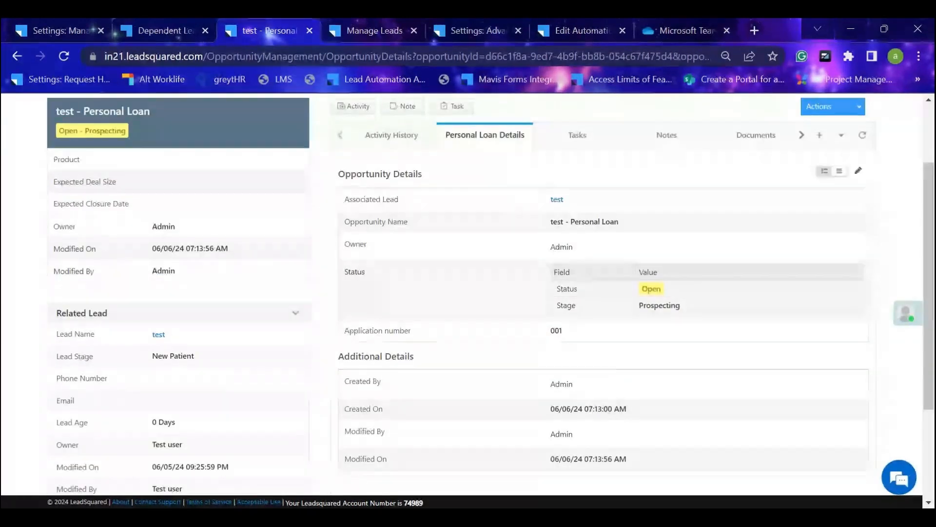
{"action": "scroll", "coordinate": [606, 238], "scroll_direction": "up", "scroll_amount": 2}
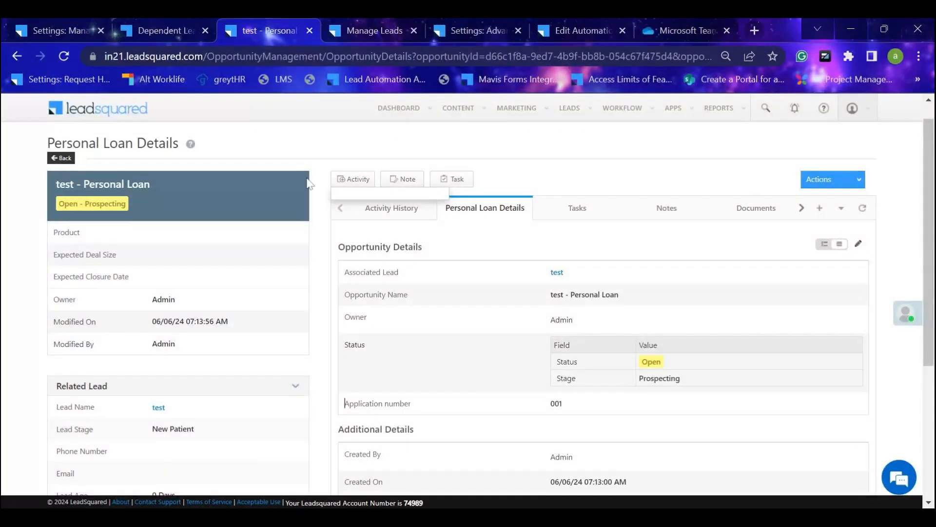
Go back to the test lead and bring up a new opportunity form of type Home Loan.
{"action": "left_click", "coordinate": [59, 158]}
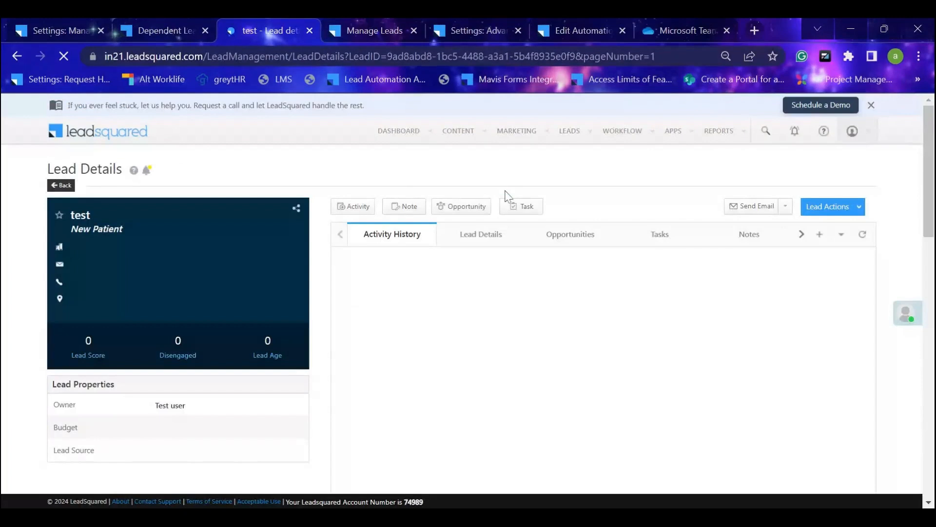
{"action": "left_click", "coordinate": [466, 207]}
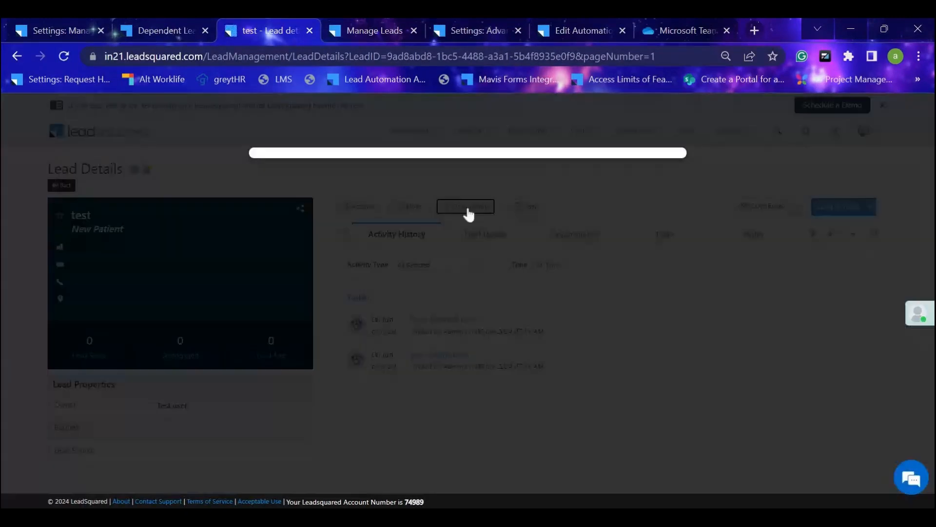
{"action": "left_click", "coordinate": [518, 198]}
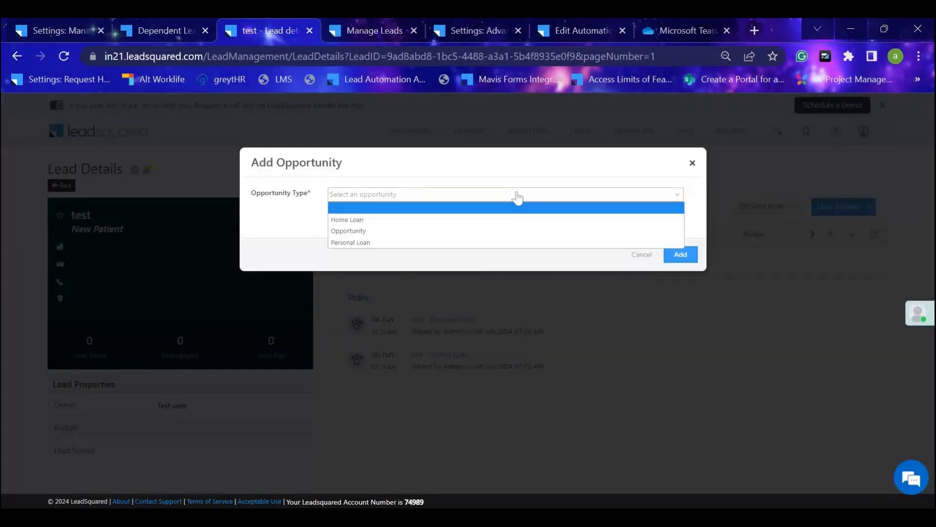
{"action": "left_click", "coordinate": [495, 220]}
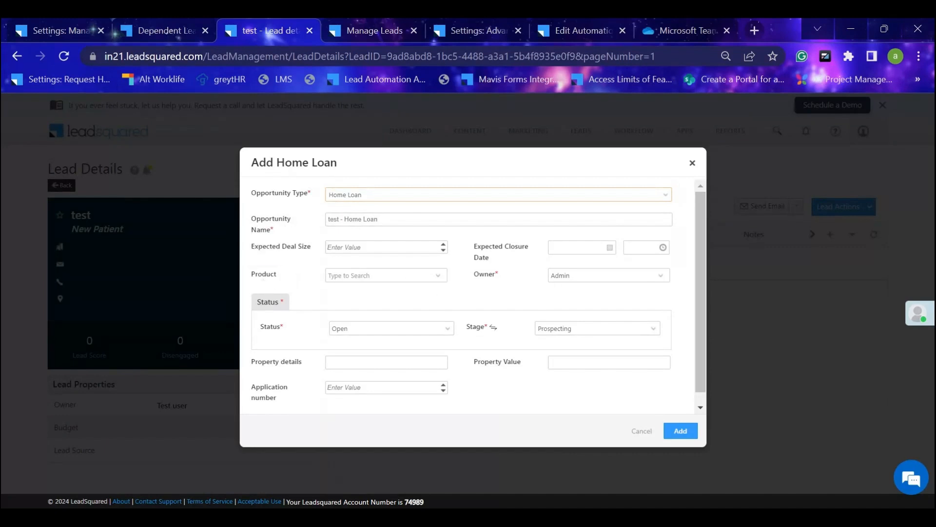
Examine the Home Loan form's owner options and remaining fields, and close it without adding the opportunity.
{"action": "left_click", "coordinate": [661, 283]}
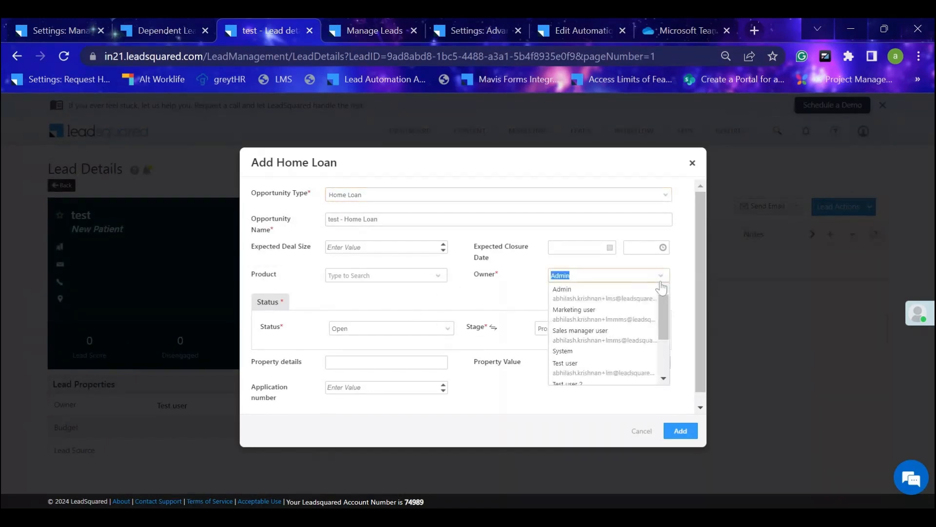
{"action": "left_click", "coordinate": [458, 295]}
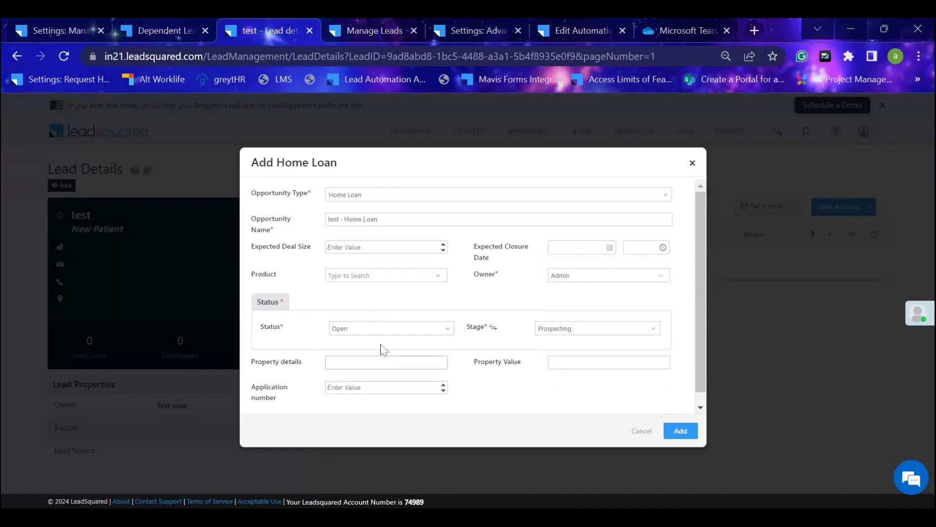
{"action": "scroll", "coordinate": [654, 331], "scroll_direction": "down", "scroll_amount": 1}
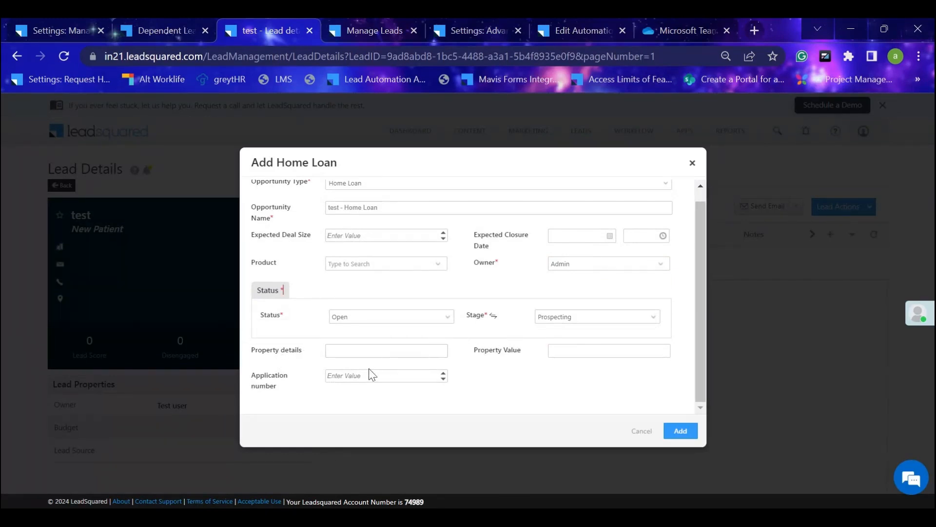
{"action": "left_click", "coordinate": [692, 163]}
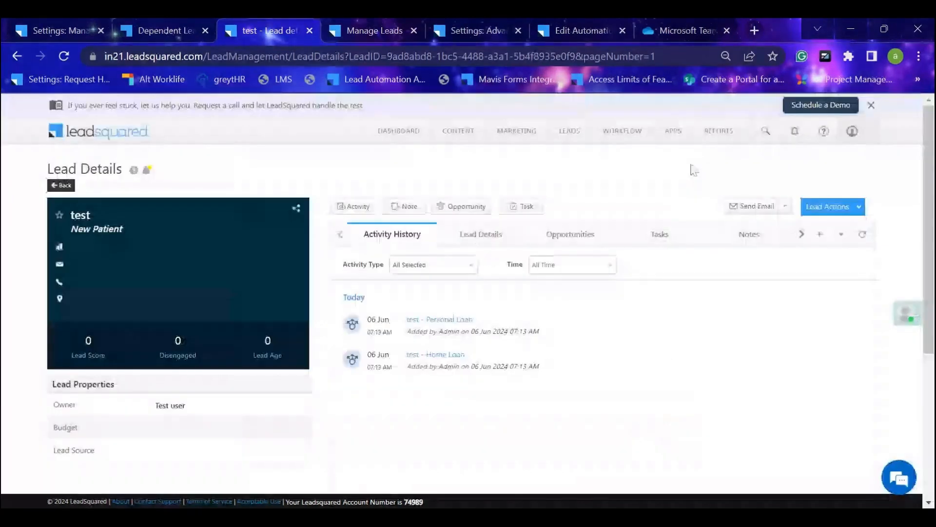
Bring up a new opportunity form of type Personal Loan for the test lead and review its fields.
{"action": "left_click", "coordinate": [476, 207]}
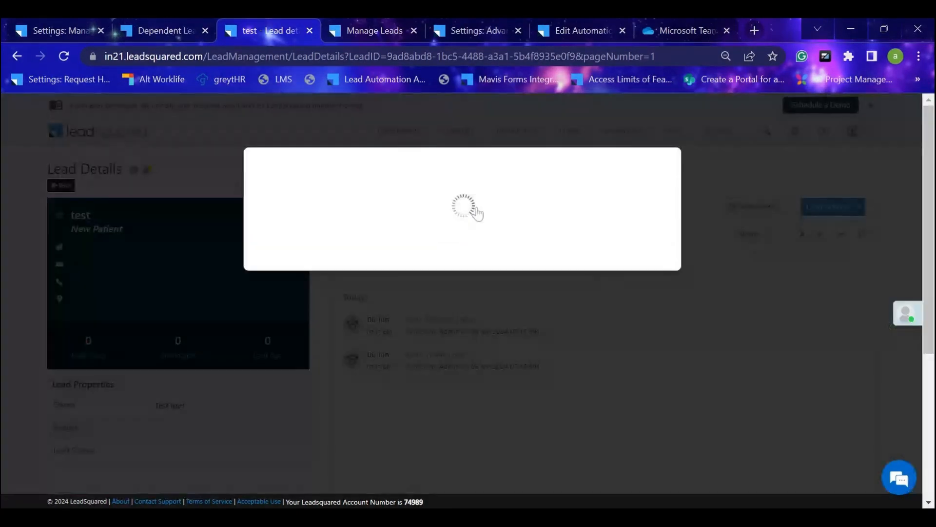
{"action": "left_click", "coordinate": [454, 195]}
{"action": "left_click", "coordinate": [432, 244]}
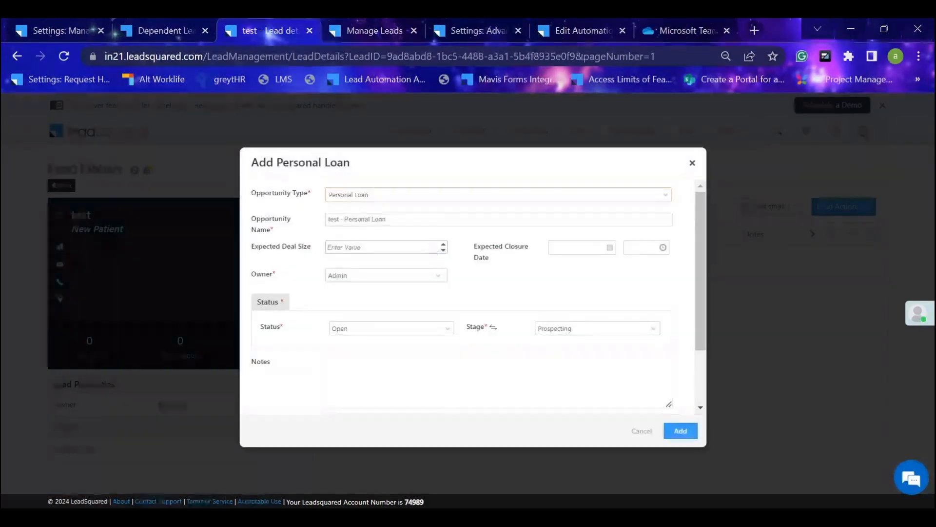
{"action": "scroll", "coordinate": [434, 249], "scroll_direction": "down", "scroll_amount": 2}
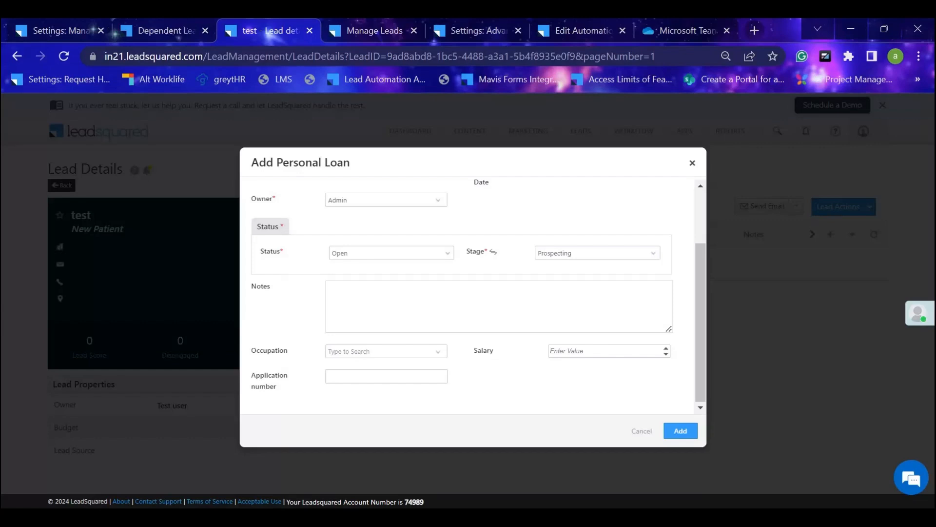
Check the occupation choices on the Personal Loan form and close it without adding the opportunity.
{"action": "left_click", "coordinate": [437, 352]}
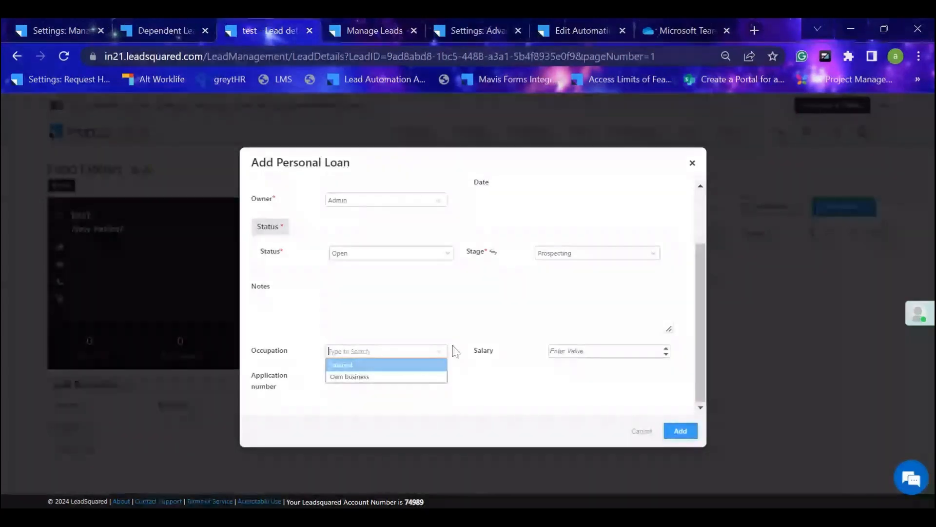
{"action": "scroll", "coordinate": [487, 307], "scroll_direction": "up", "scroll_amount": 3}
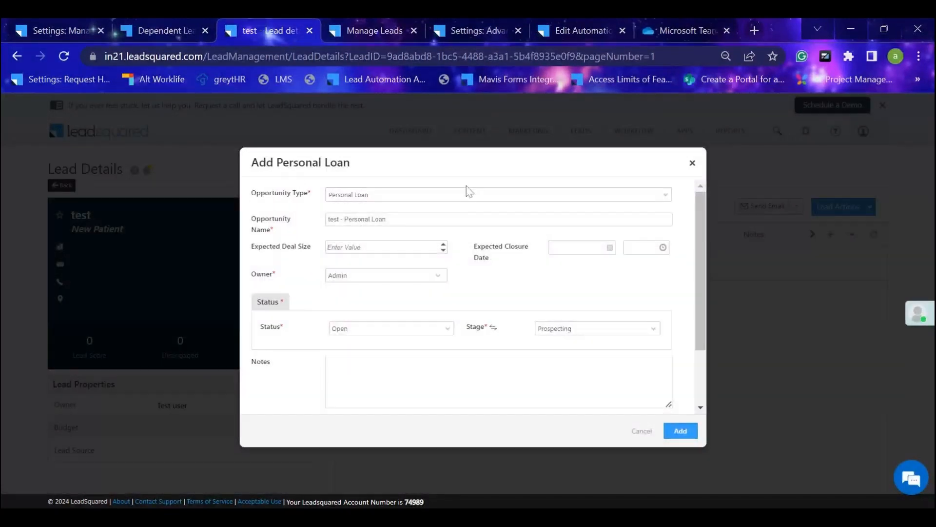
{"action": "left_click", "coordinate": [693, 162]}
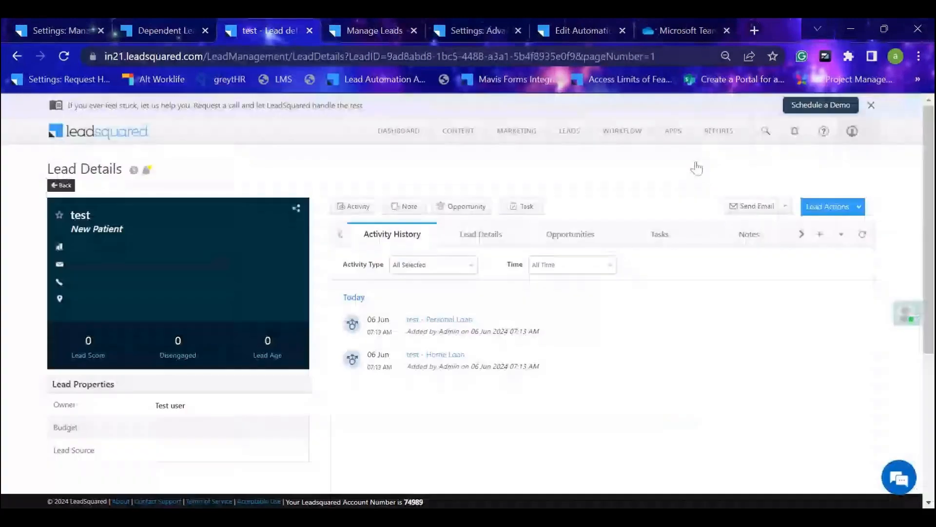
Open the test lead's existing Personal Loan opportunity and examine the application number in its Personal Loan Details.
{"action": "left_click", "coordinate": [558, 237]}
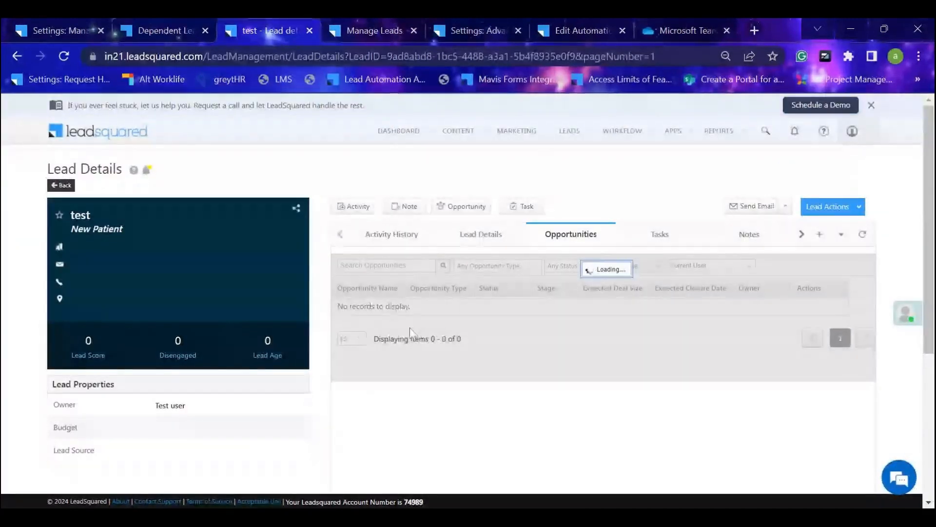
{"action": "left_click", "coordinate": [380, 311]}
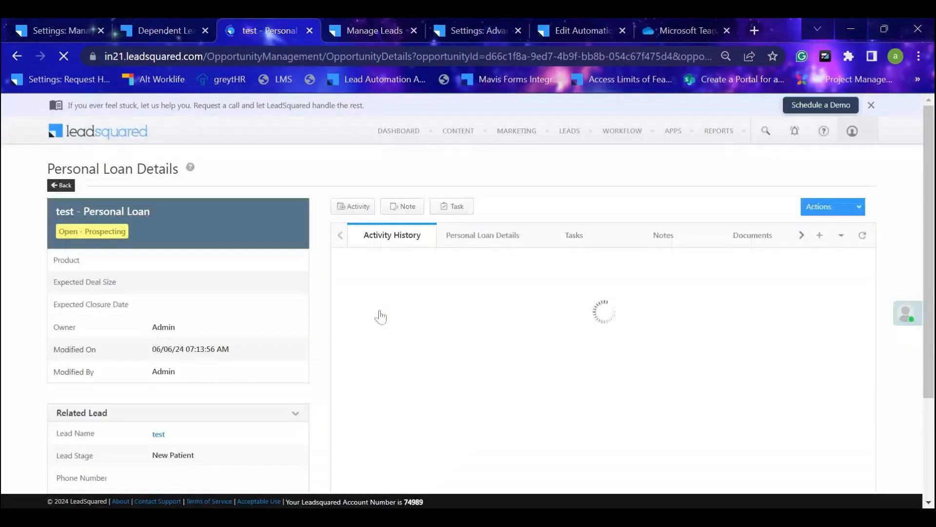
{"action": "left_click", "coordinate": [496, 239]}
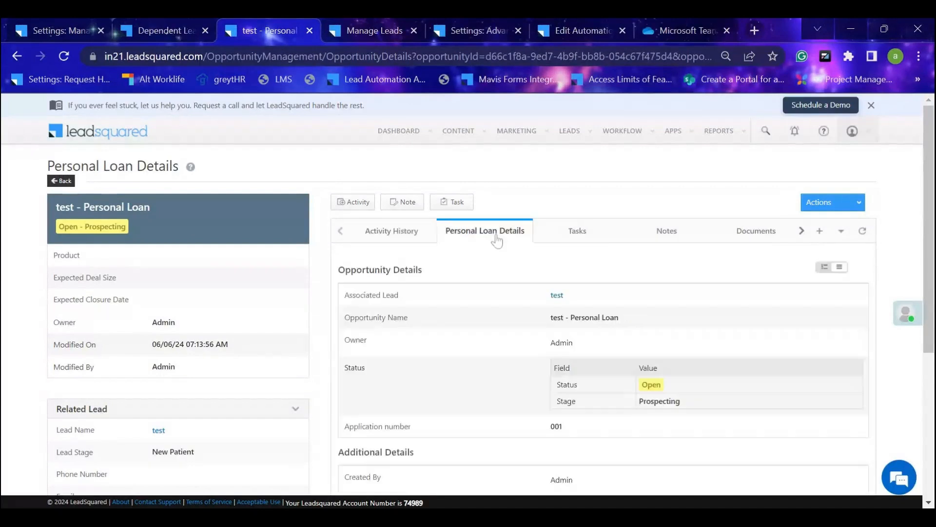
{"action": "scroll", "coordinate": [606, 355], "scroll_direction": "down", "scroll_amount": 2}
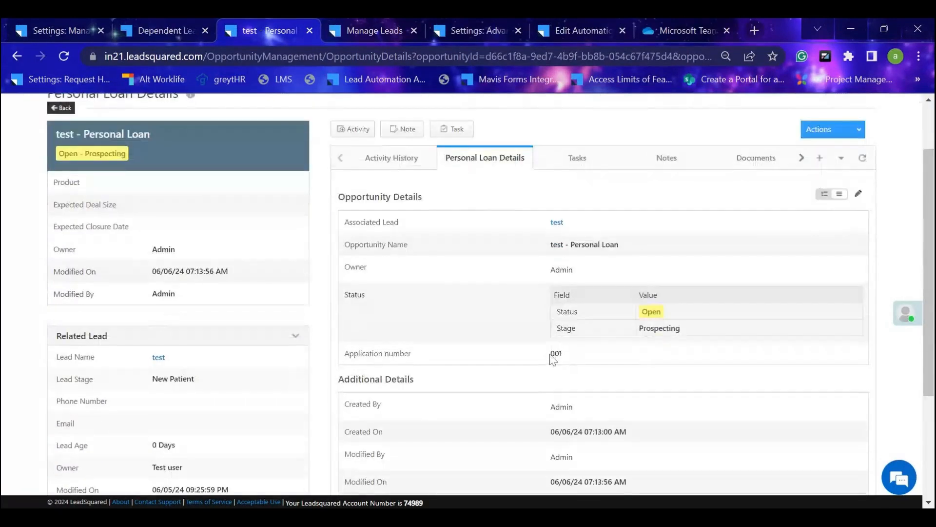
{"action": "triple_click", "coordinate": [575, 357]}
{"action": "left_click", "coordinate": [604, 361]}
{"action": "triple_click", "coordinate": [560, 357]}
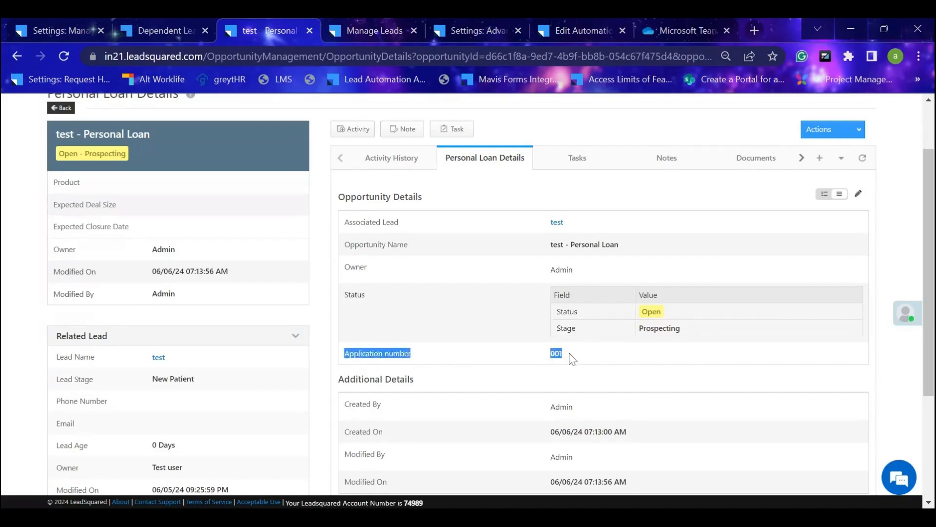
{"action": "scroll", "coordinate": [383, 302], "scroll_direction": "up", "scroll_amount": 2}
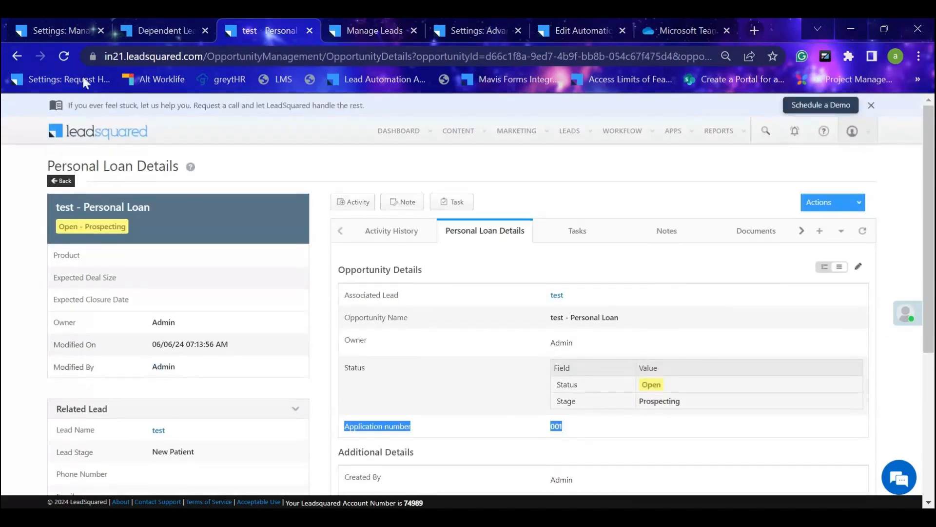
Switch to the browser page with the Lead Forms settings, go to Manage Leads and open the test lead.
{"action": "left_click", "coordinate": [65, 27]}
{"action": "mouse_move", "coordinate": [570, 131]}
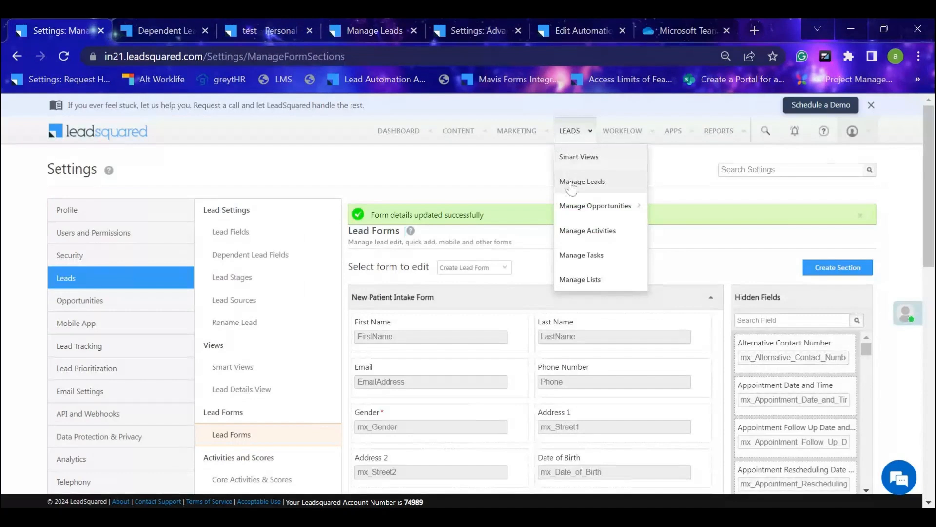
{"action": "left_click", "coordinate": [573, 185]}
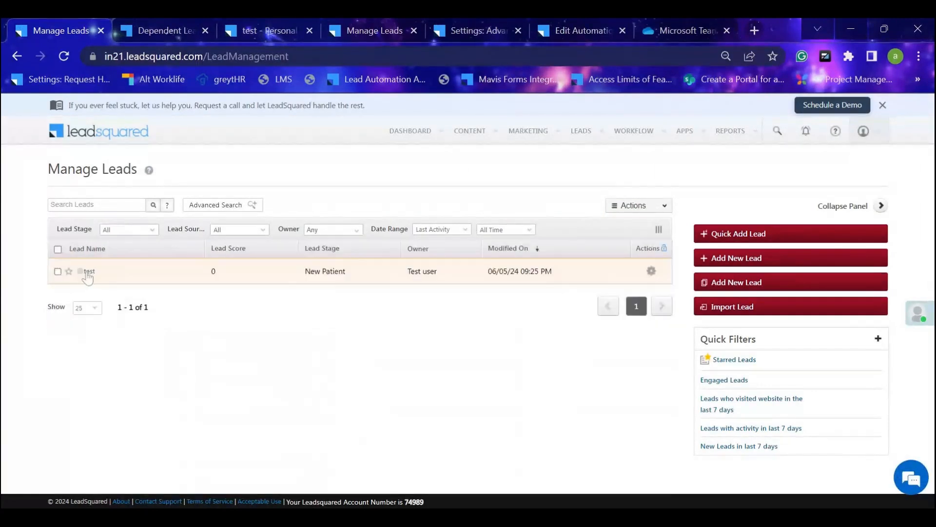
{"action": "left_click", "coordinate": [89, 273]}
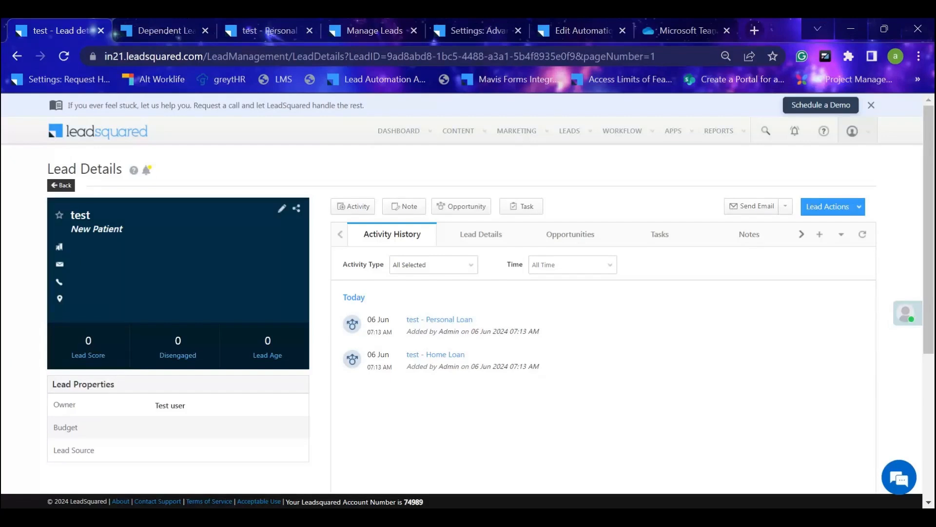
Try to add a Home Loan opportunity with application number 001 to the test lead, and close the form.
{"action": "left_click", "coordinate": [484, 209]}
{"action": "left_click", "coordinate": [588, 196]}
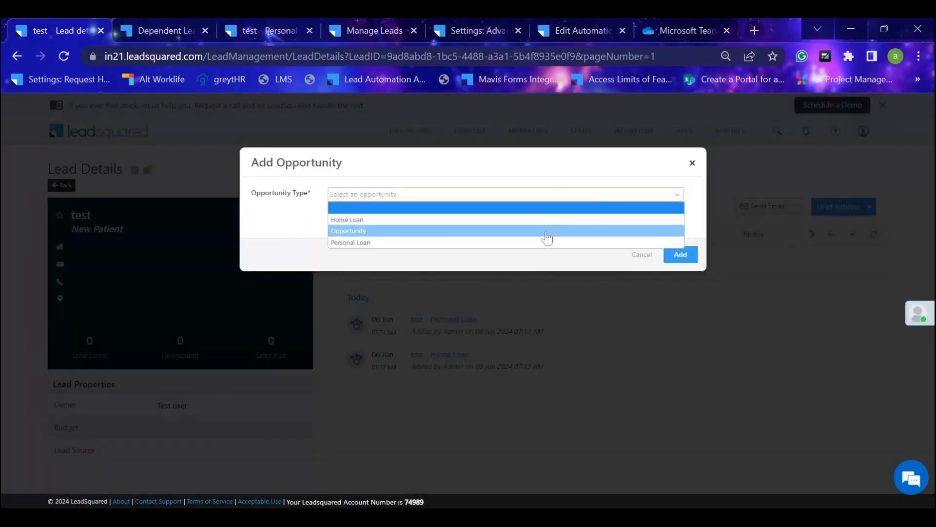
{"action": "left_click", "coordinate": [550, 224]}
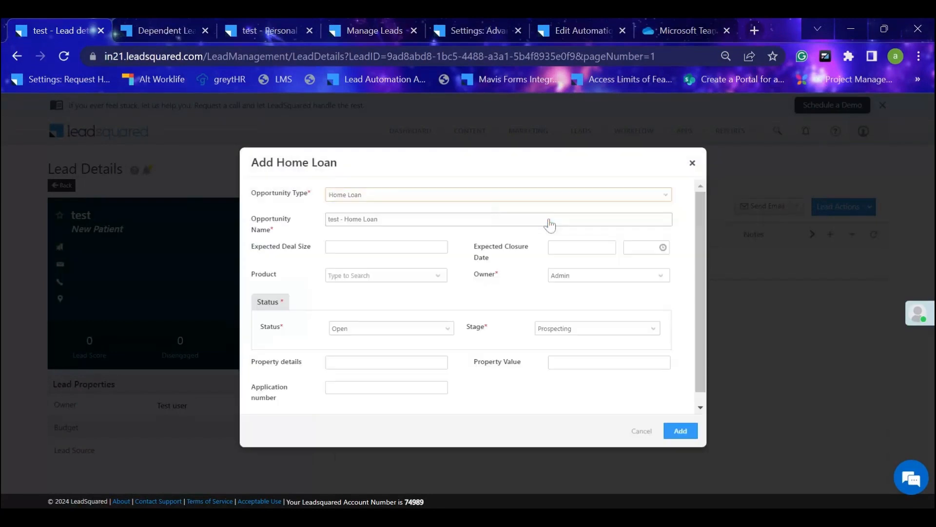
{"action": "scroll", "coordinate": [488, 310], "scroll_direction": "down", "scroll_amount": 1}
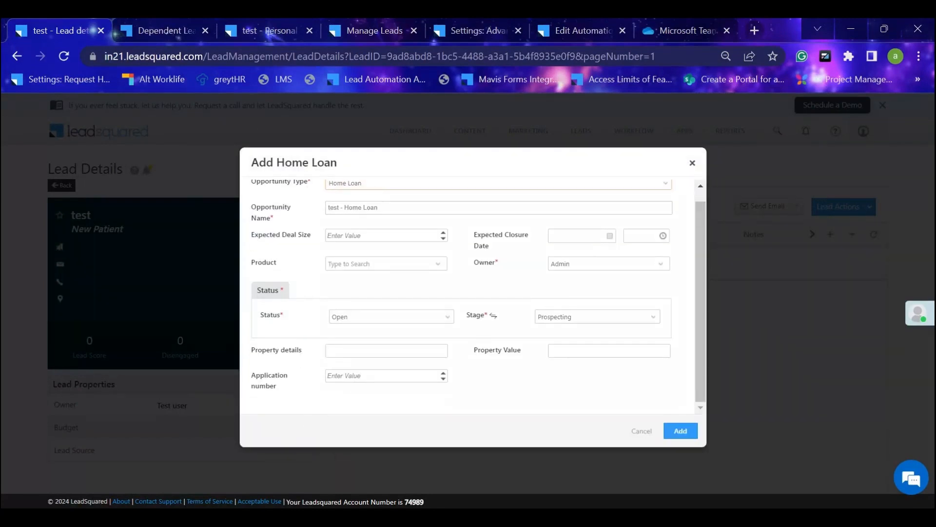
{"action": "left_click", "coordinate": [354, 378]}
{"action": "type", "text": "001"}
{"action": "left_click", "coordinate": [679, 434]}
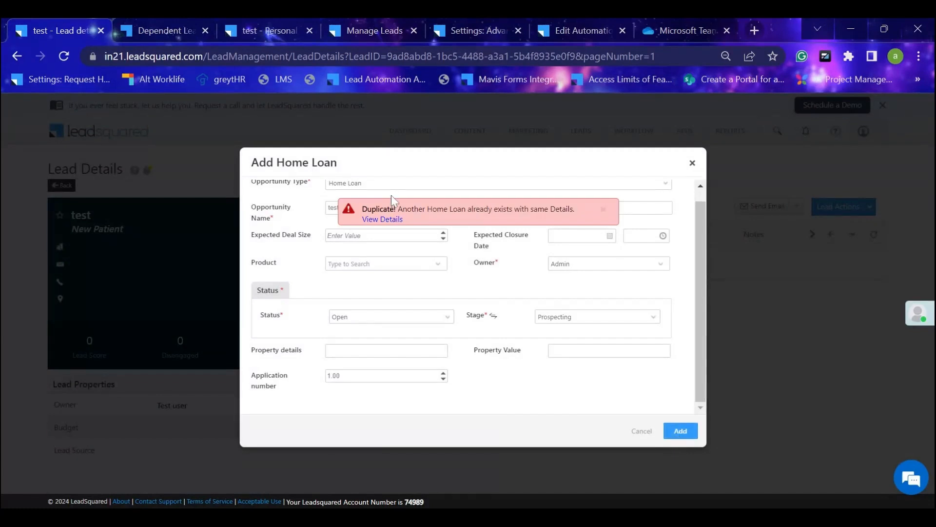
{"action": "left_click", "coordinate": [692, 163]}
Review the list of opportunities on the test lead.
{"action": "left_click", "coordinate": [571, 240]}
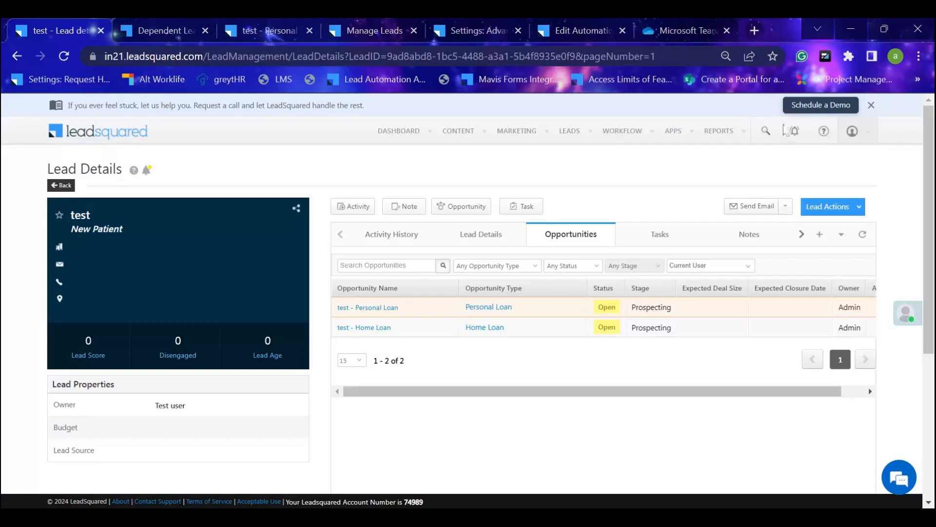
{"action": "left_click", "coordinate": [148, 30]}
{"action": "left_click", "coordinate": [34, 29]}
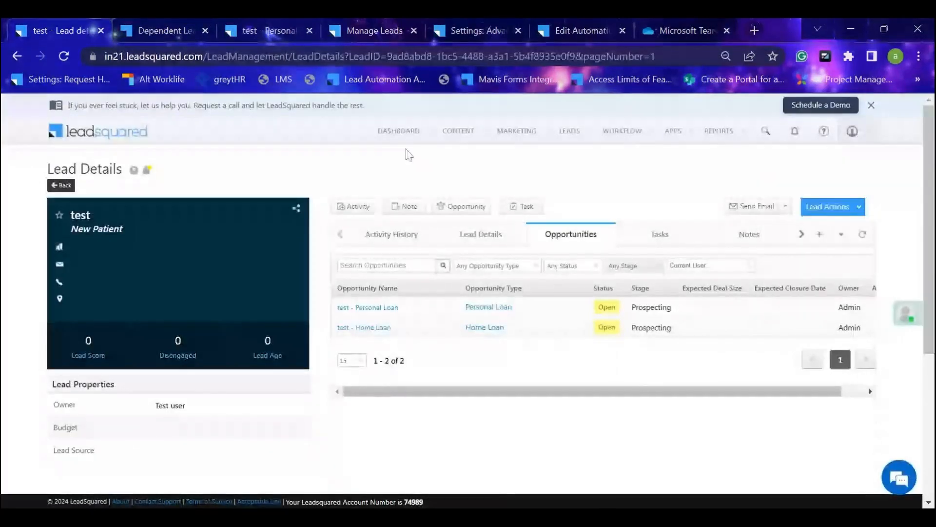
Open the account's Settings at the My Profile page.
{"action": "mouse_move", "coordinate": [488, 145]}
{"action": "mouse_move", "coordinate": [852, 131]}
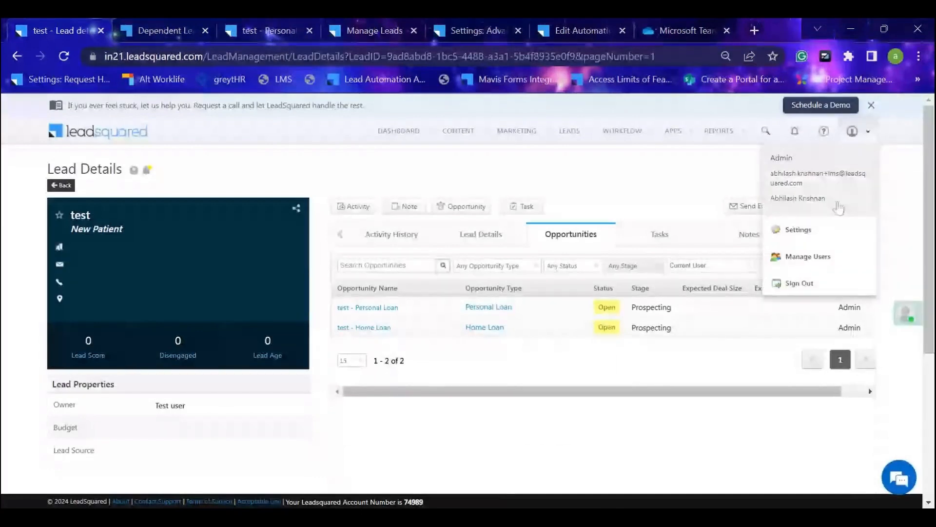
{"action": "left_click", "coordinate": [822, 239]}
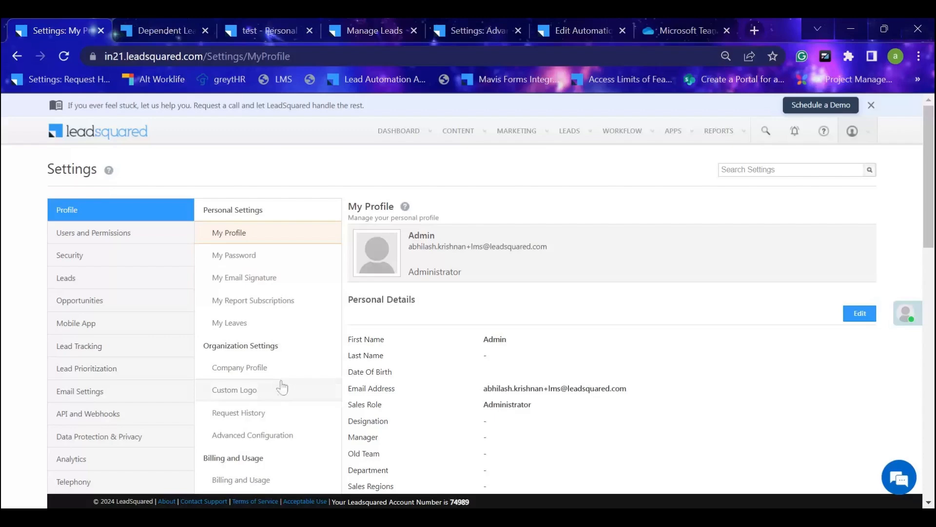
{"action": "left_click", "coordinate": [166, 20]}
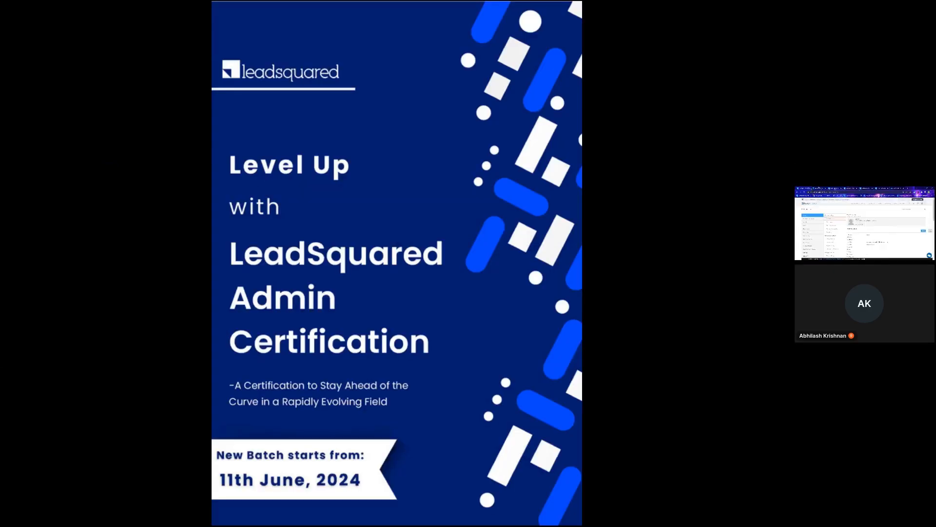